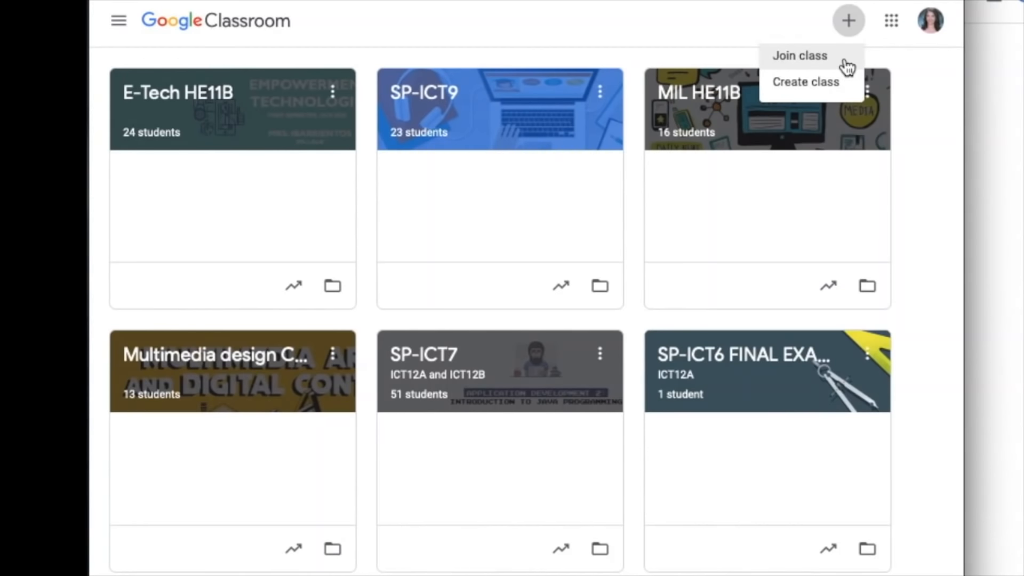
- Open the dialog for joining a class by class code and dismiss it without entering anything
click(845, 61)
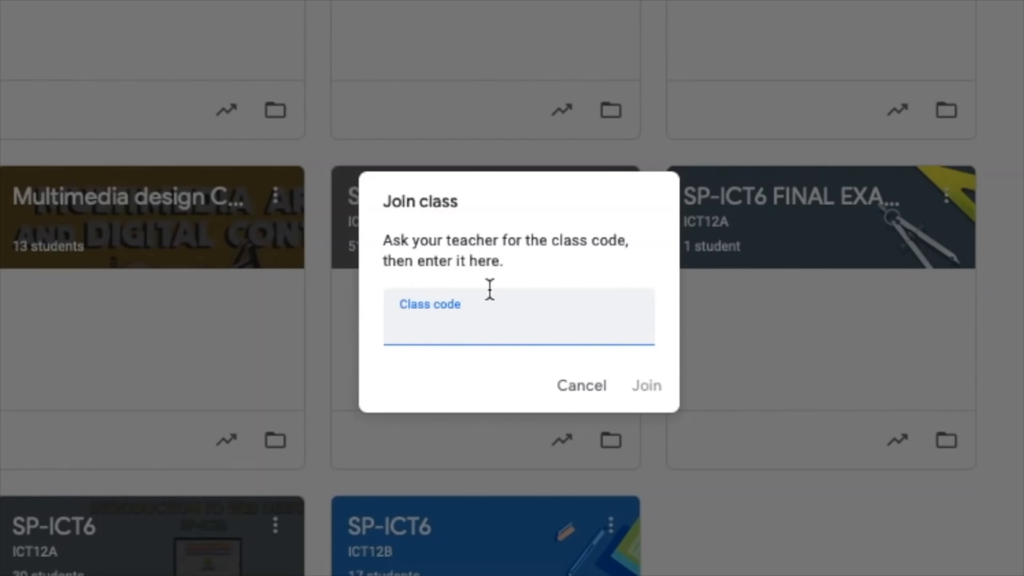
click(577, 392)
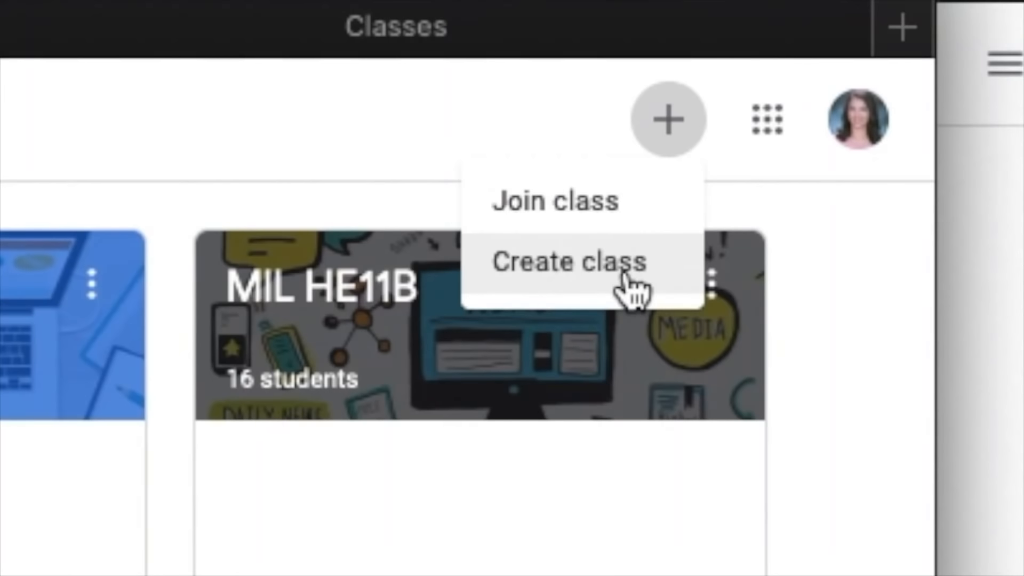
- Start creating a new class and name it ICT12 Visual Graphic Design Class
click(627, 278)
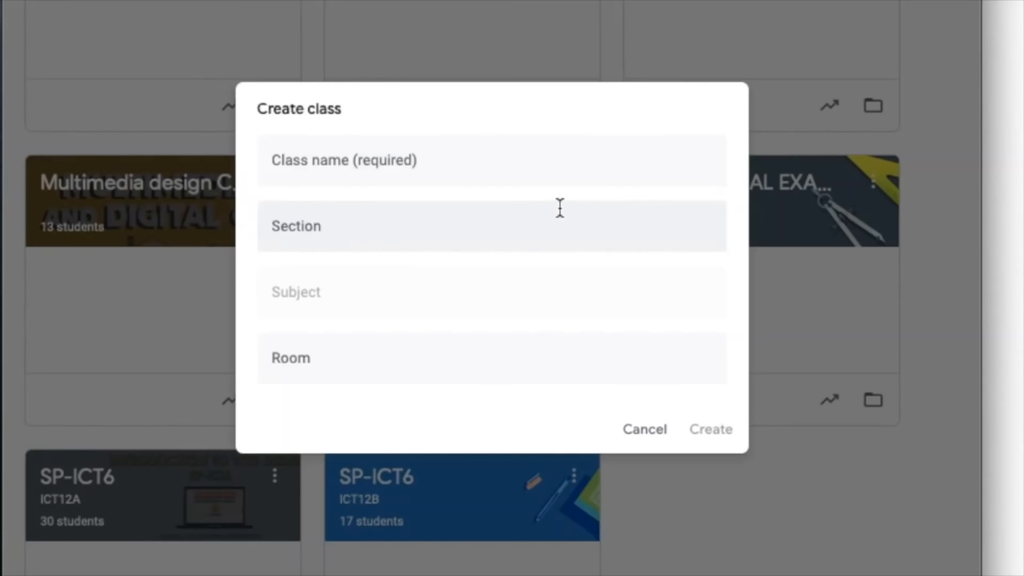
click(579, 165)
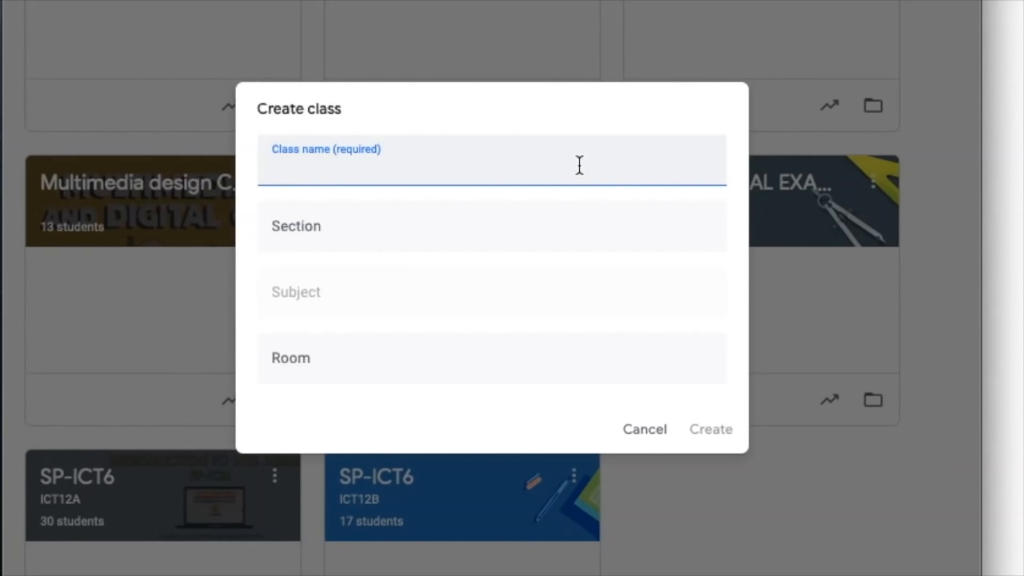
text(ICT12 )
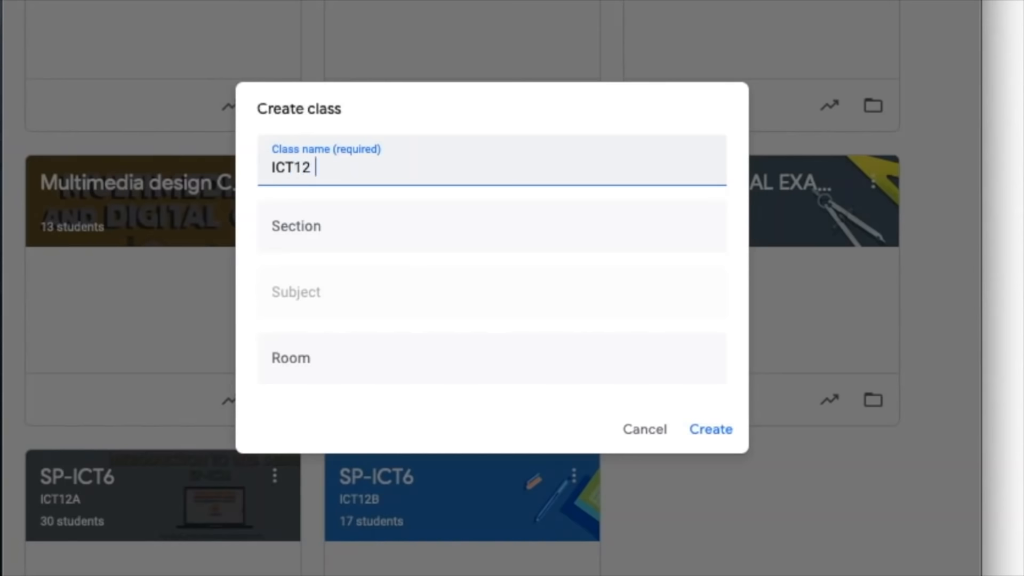
text(Visua)
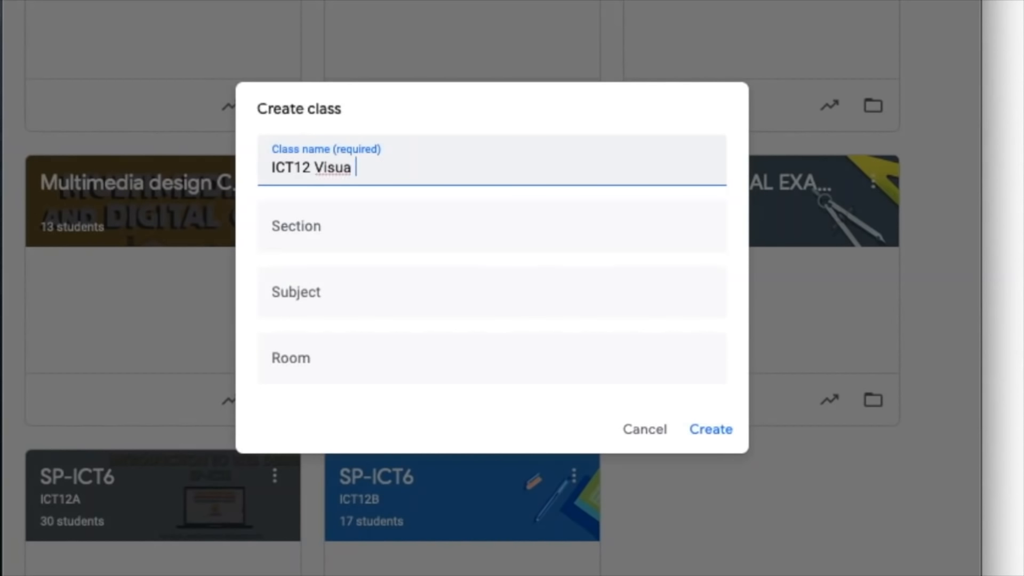
text(l Graphic D)
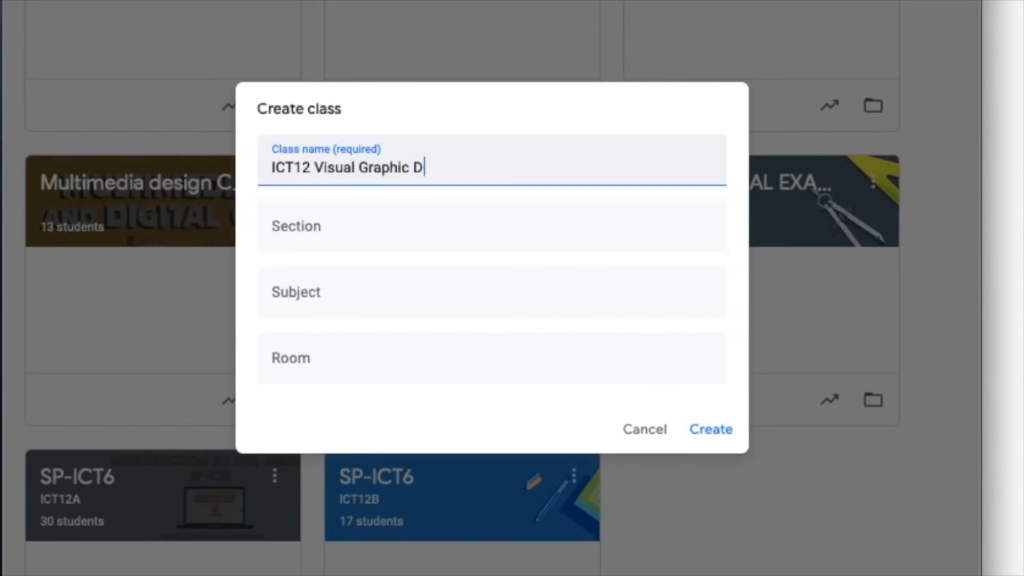
text(esign Class)
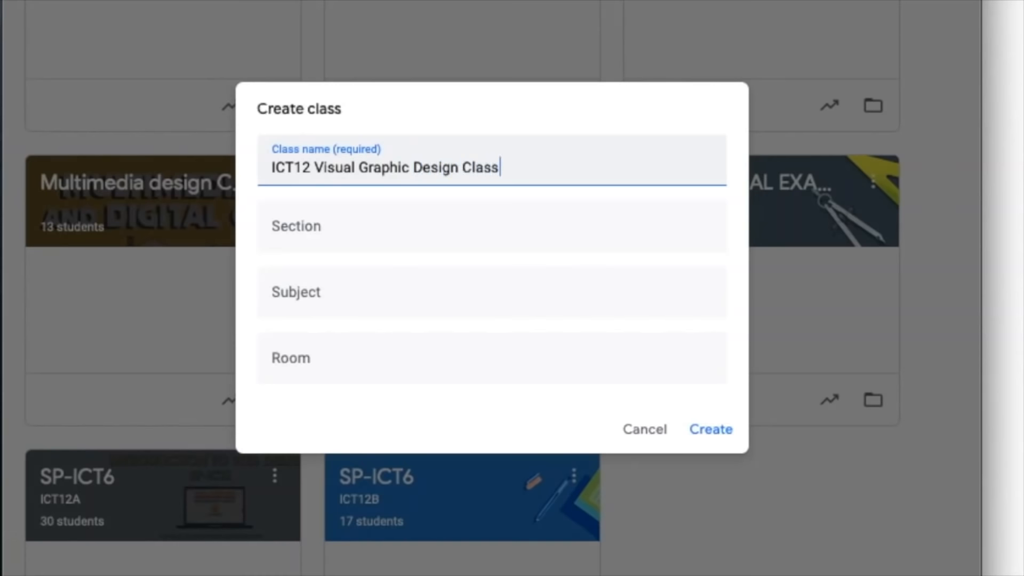
- Set the new class's section to ICT12A
key(Tab)
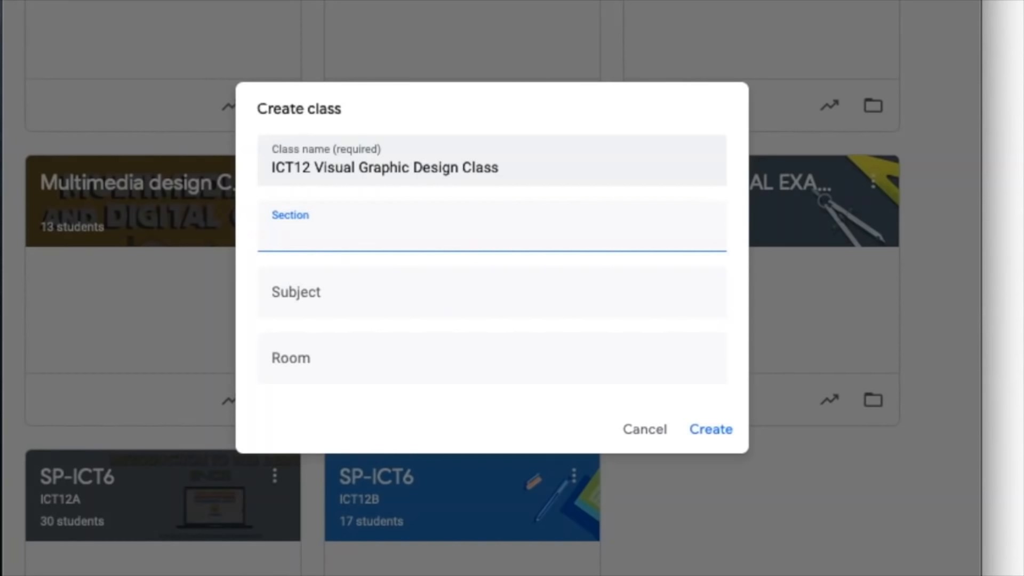
text(ICT12a)
key(BackSpace)
text(A)
- Set the subject to Visual Graphic Design and the room to 111, and create the class
key(Tab)
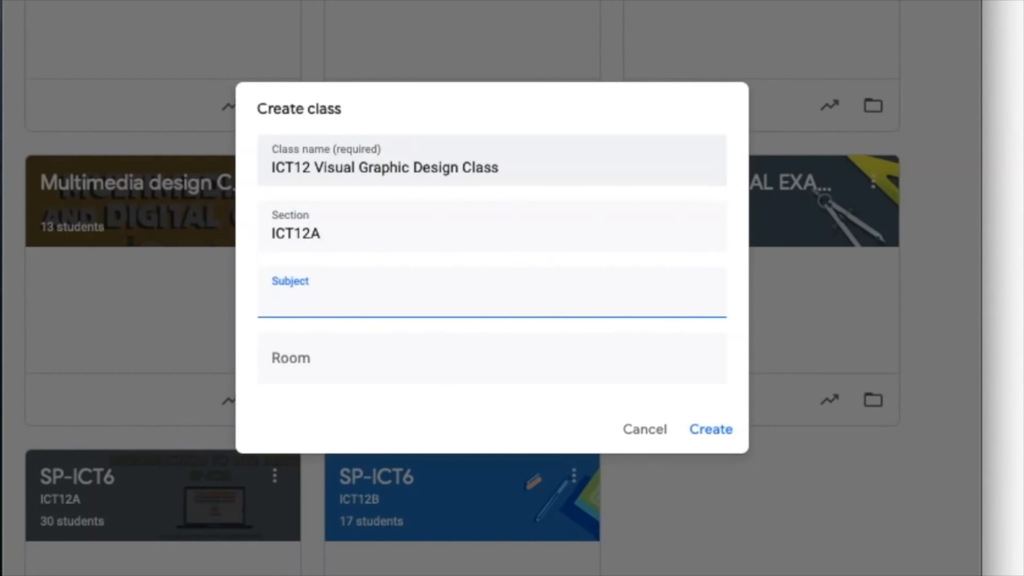
text(Visual Gr)
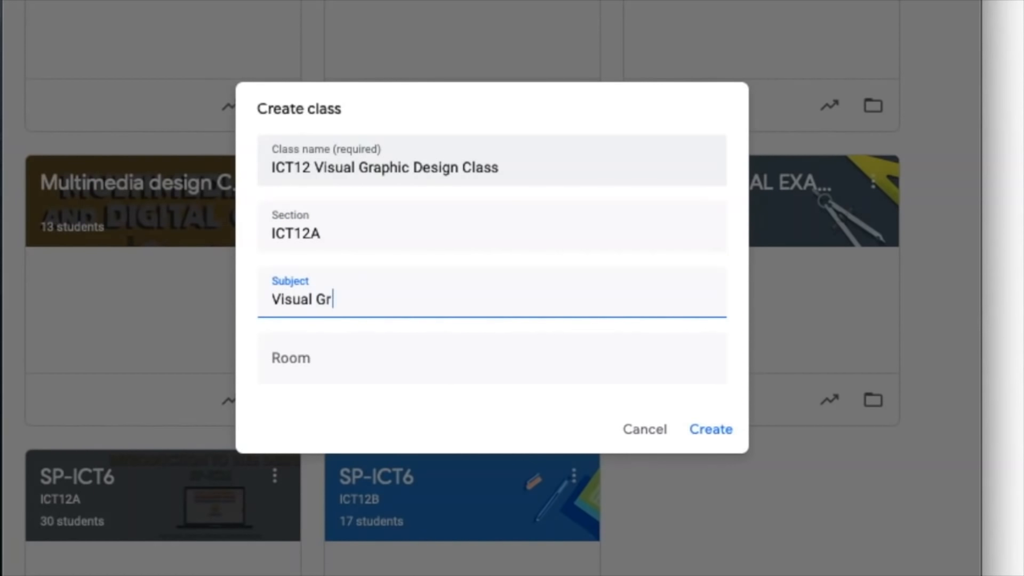
text(aphic Design)
key(Tab)
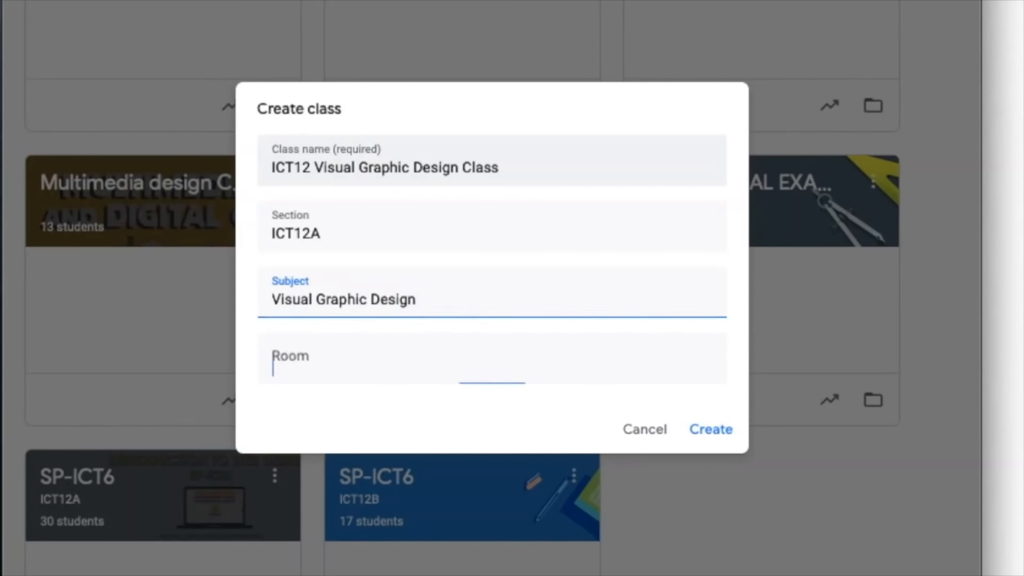
text(111)
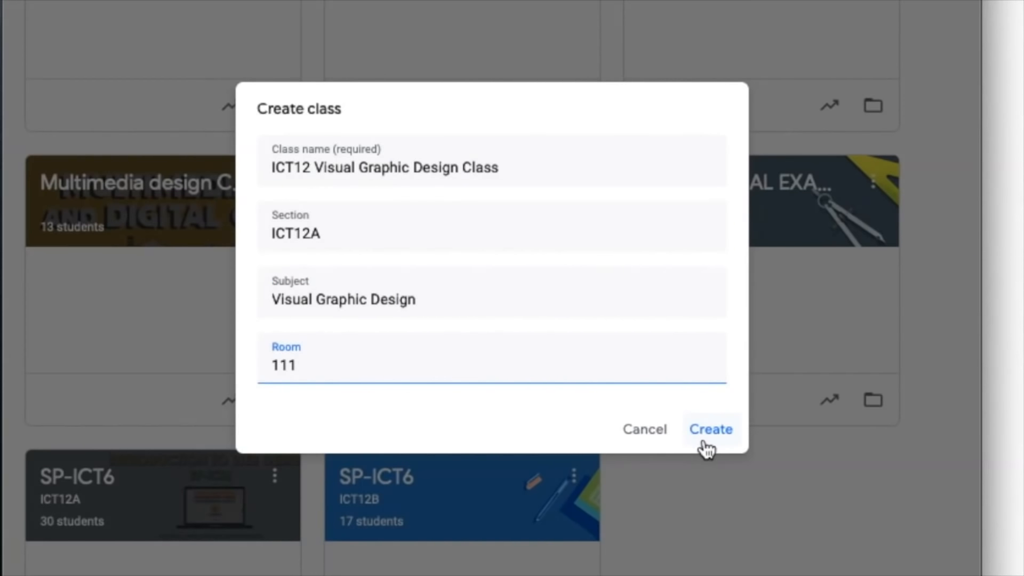
click(704, 442)
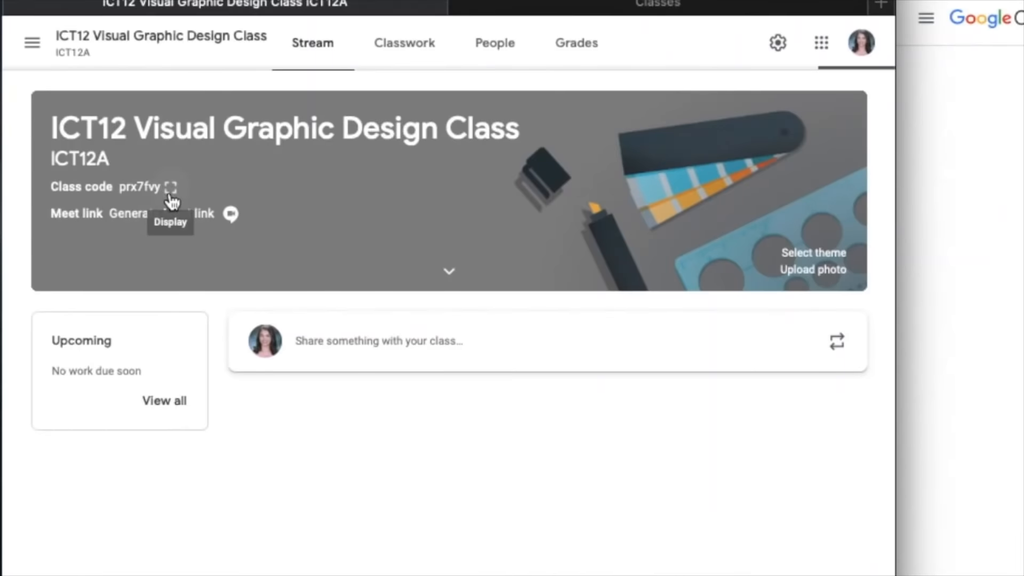
- Display the new class's code in the enlarged view
click(394, 282)
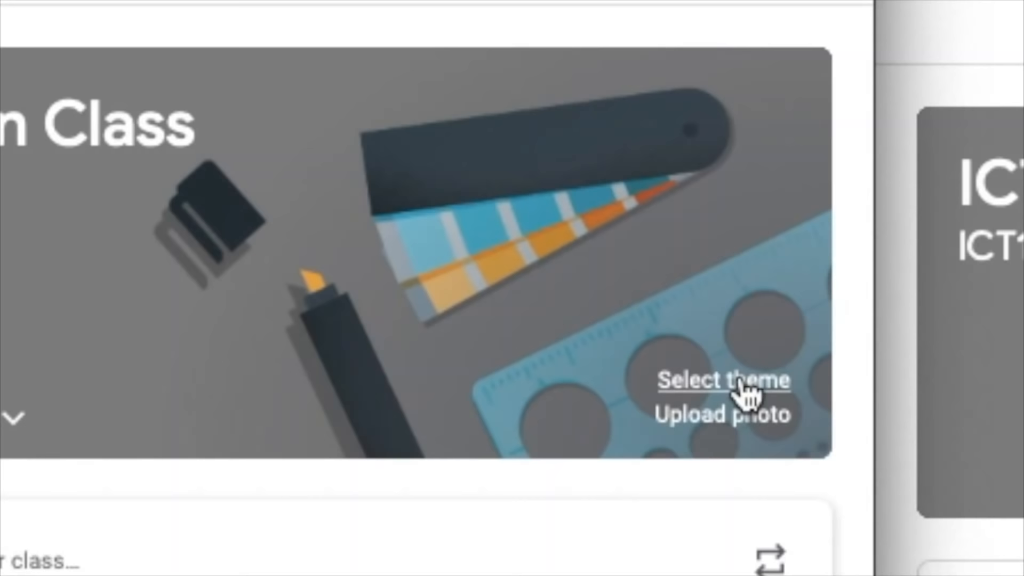
- Browse the General, English & History and Math & Science class themes, and close the gallery without applying one
click(743, 382)
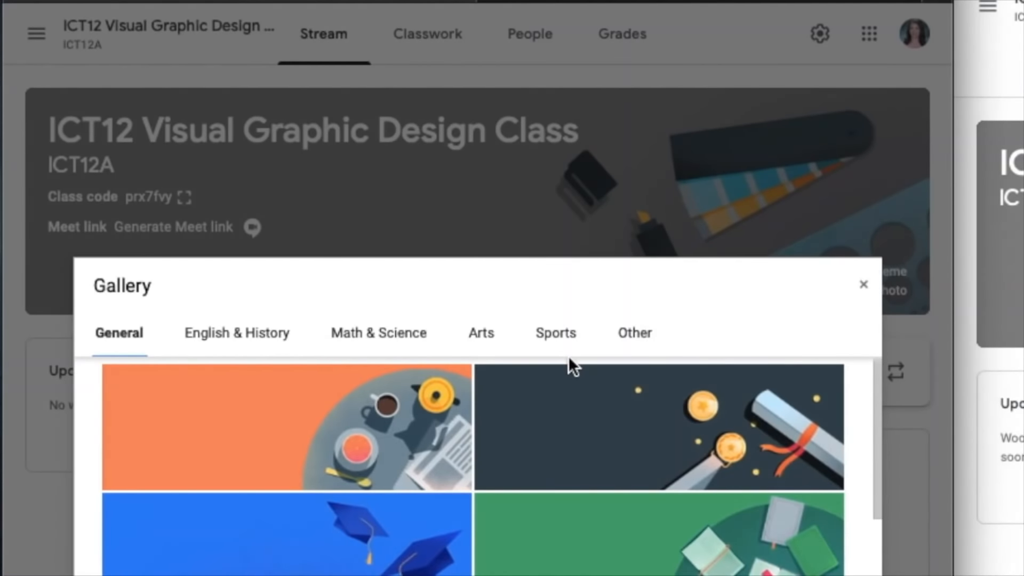
scroll(558, 560, down, 6)
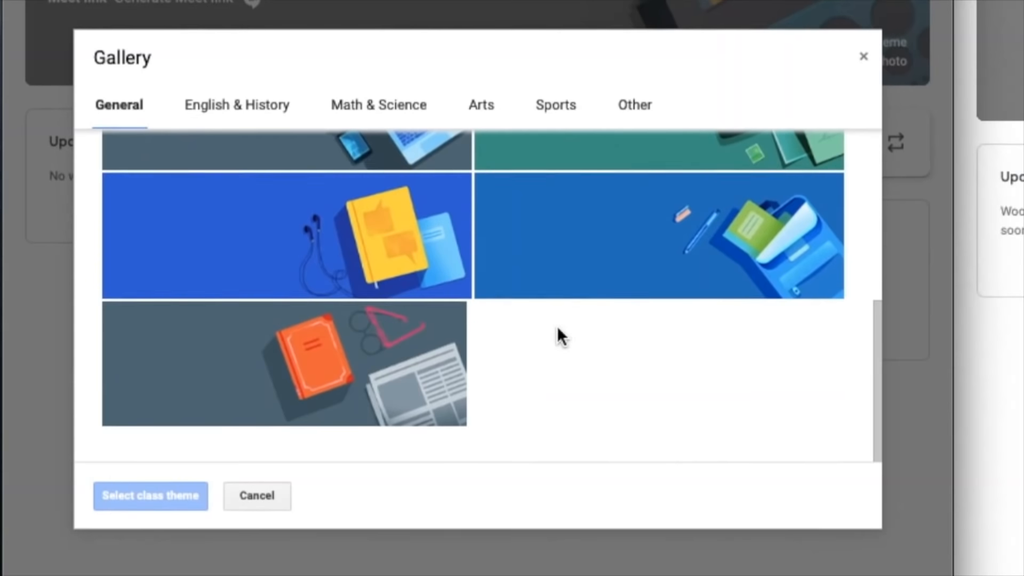
scroll(556, 323, up, 6)
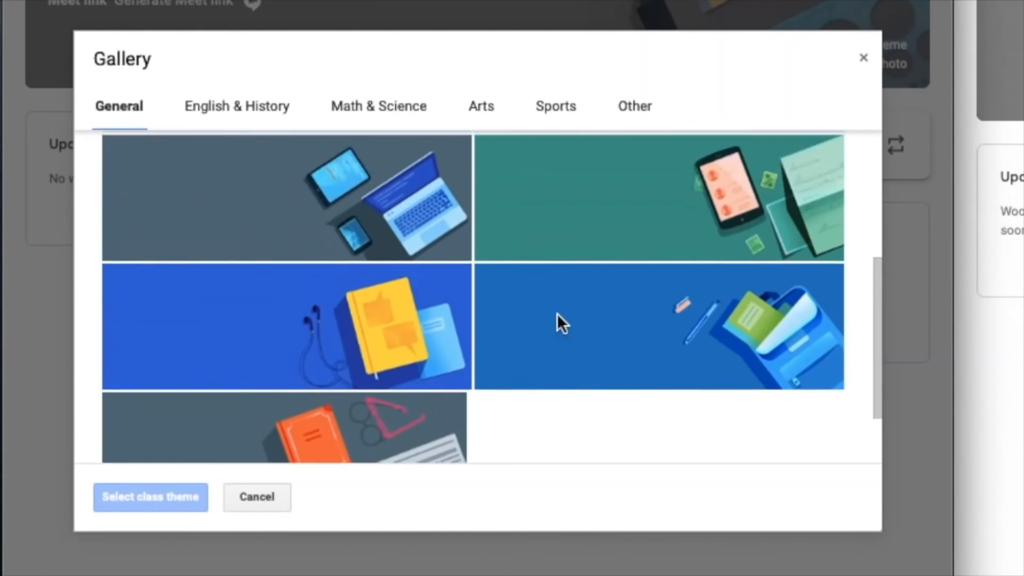
click(262, 118)
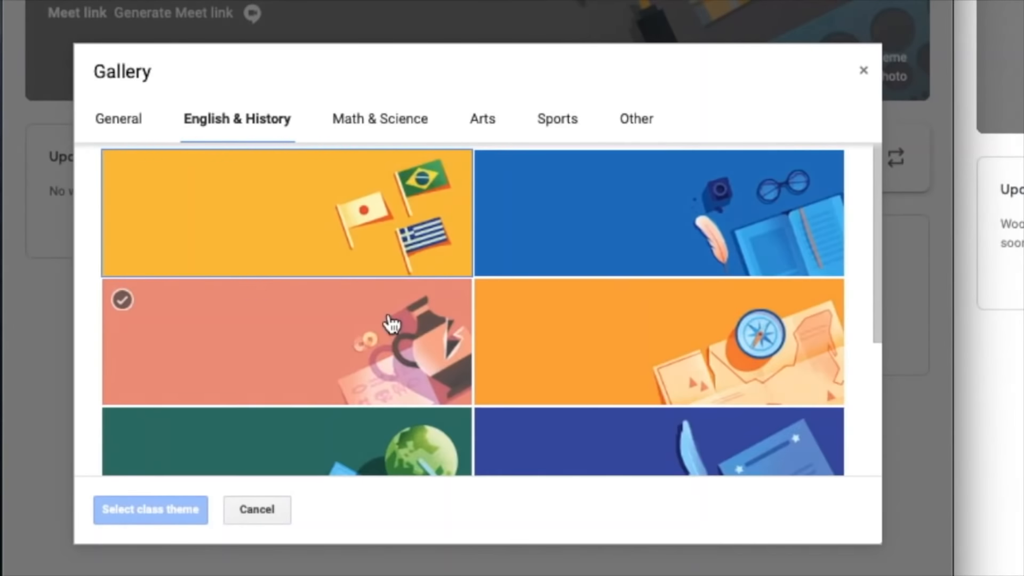
scroll(392, 323, down, 4)
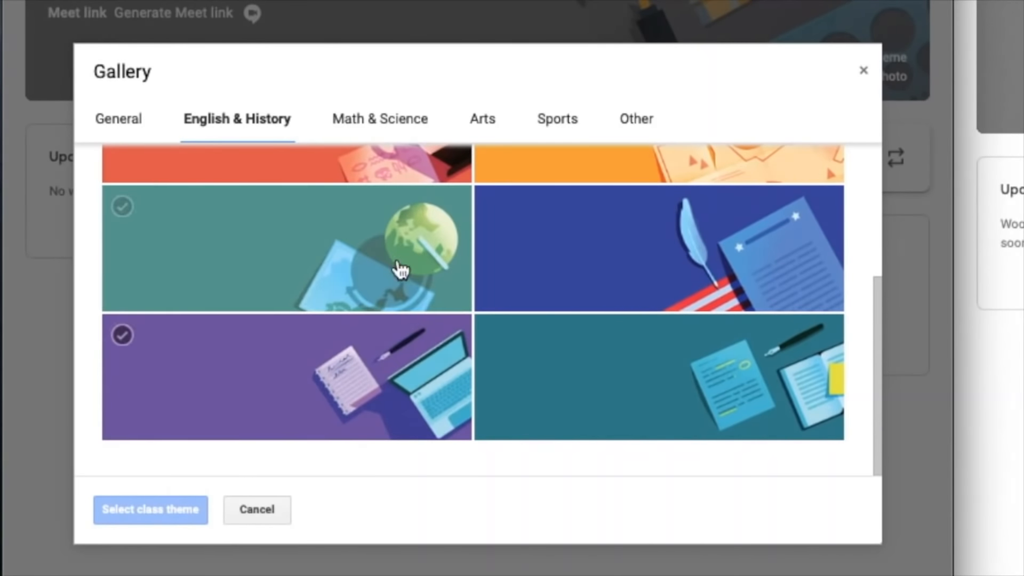
click(400, 270)
scroll(411, 235, up, 4)
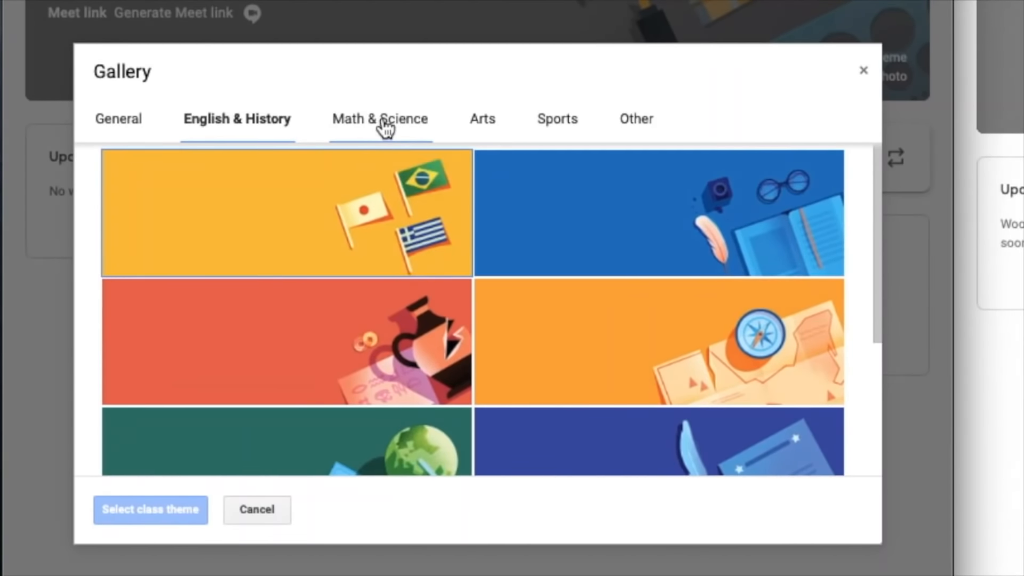
click(382, 120)
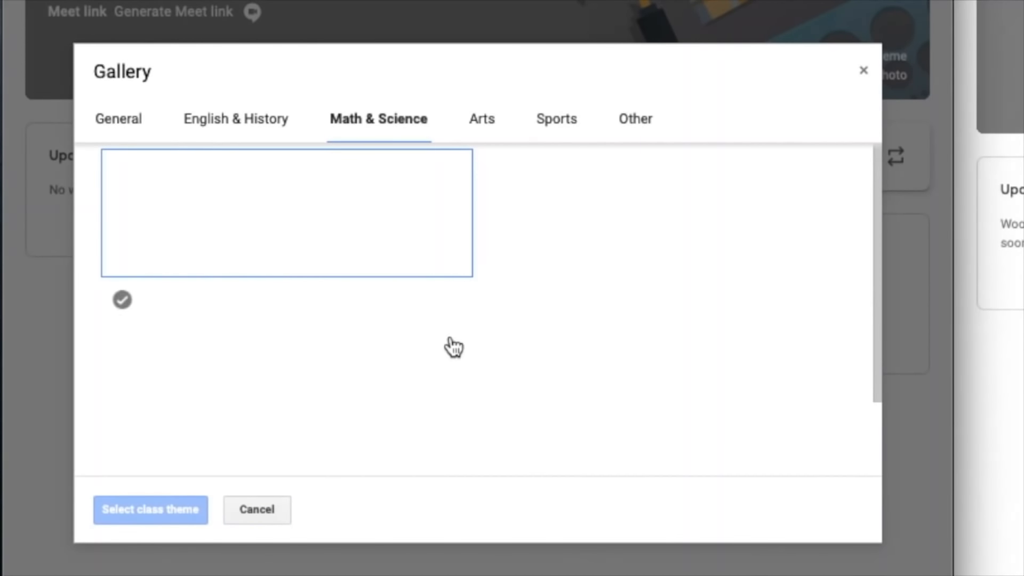
scroll(452, 347, down, 2)
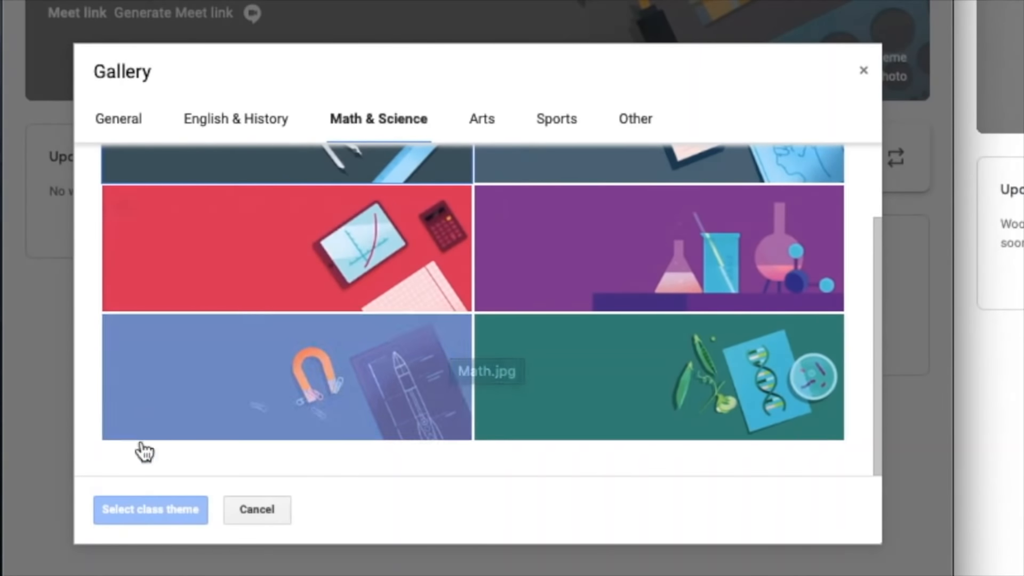
click(864, 70)
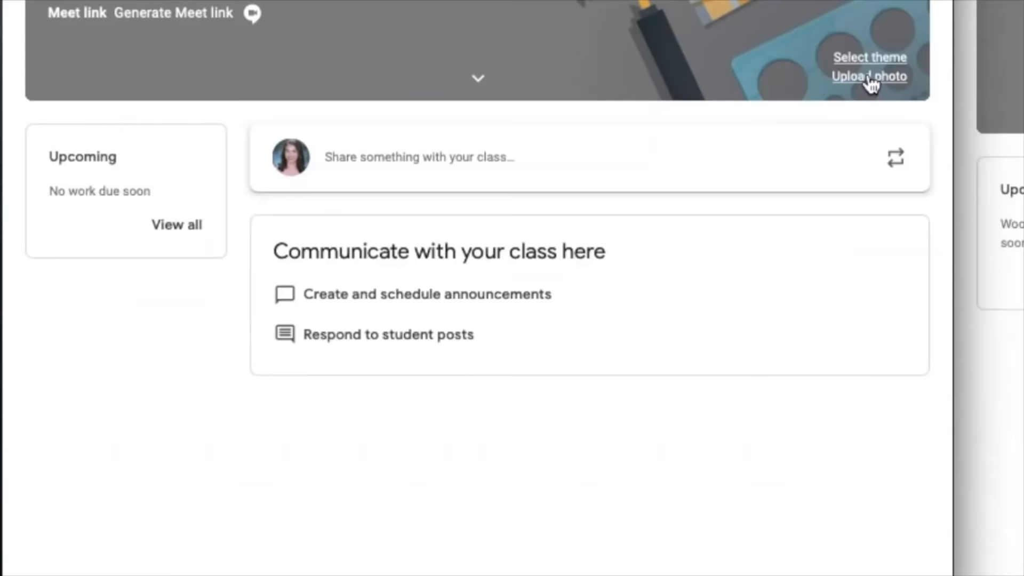
- Upload BANNER.png from the Downloads folder as the class's header photo
click(869, 79)
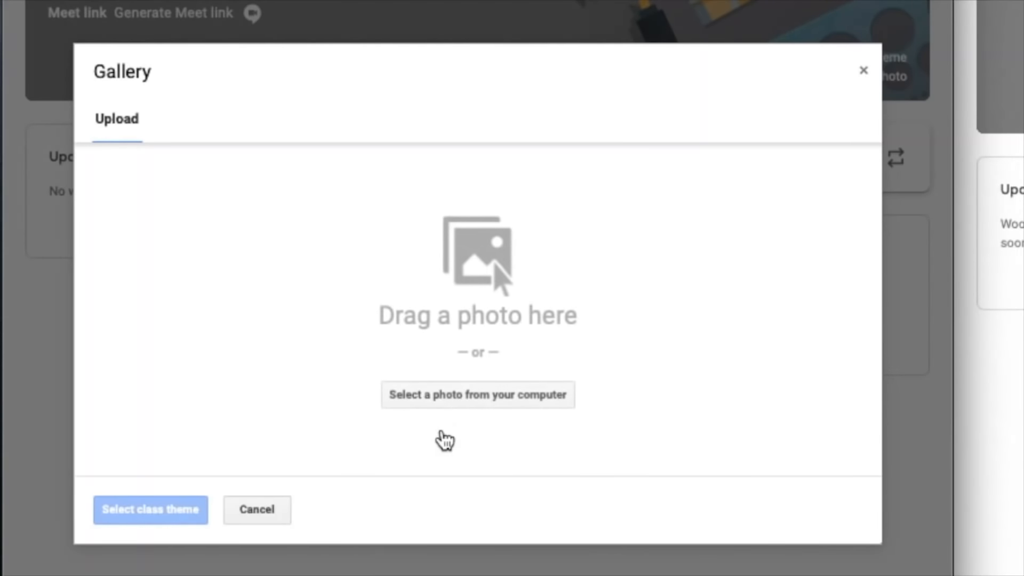
click(464, 406)
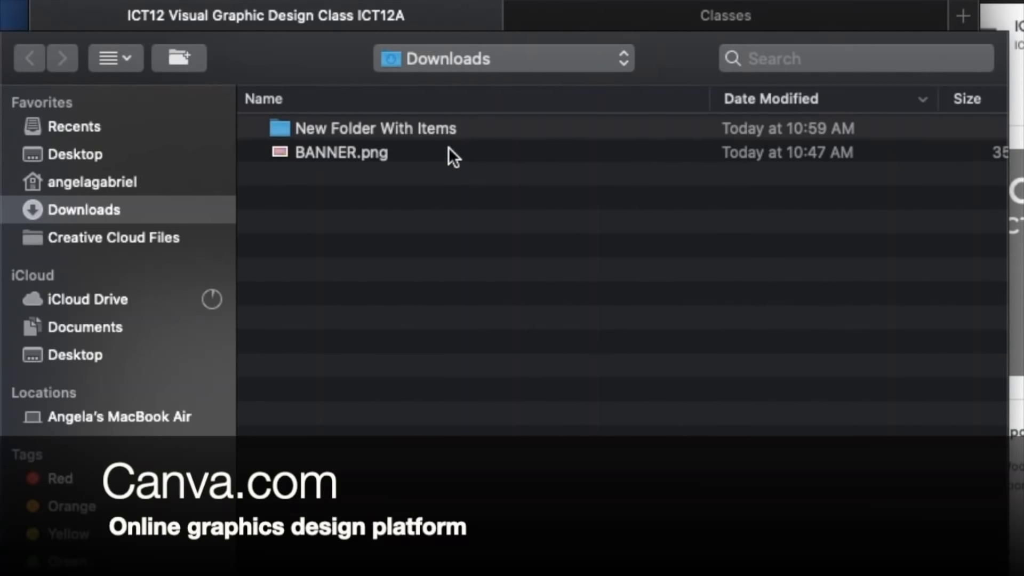
double_click(449, 148)
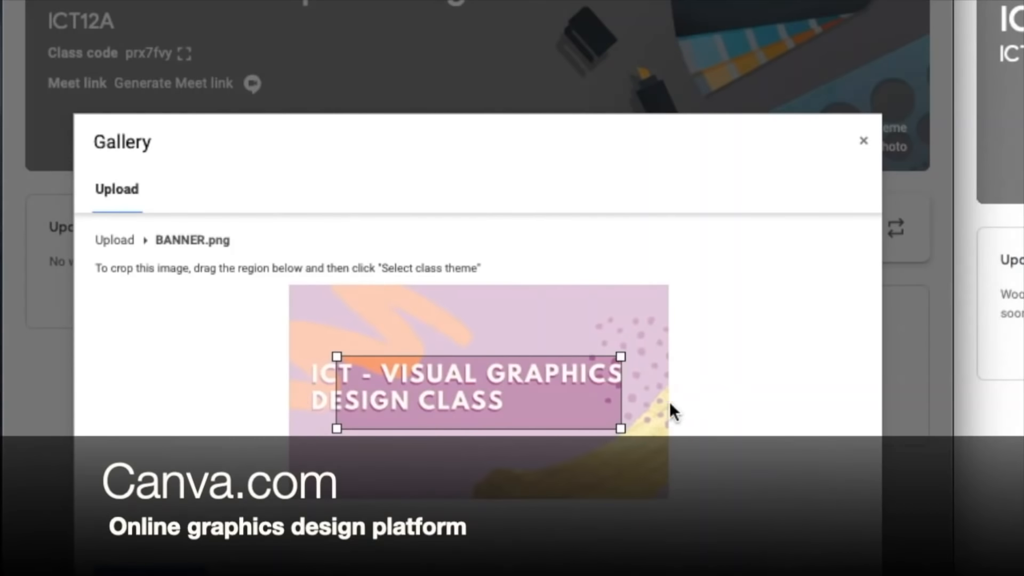
- Crop the banner across its full width around the ICT - Visual Graphics Design Class title and apply it as the class theme
drag(530, 399, 482, 346)
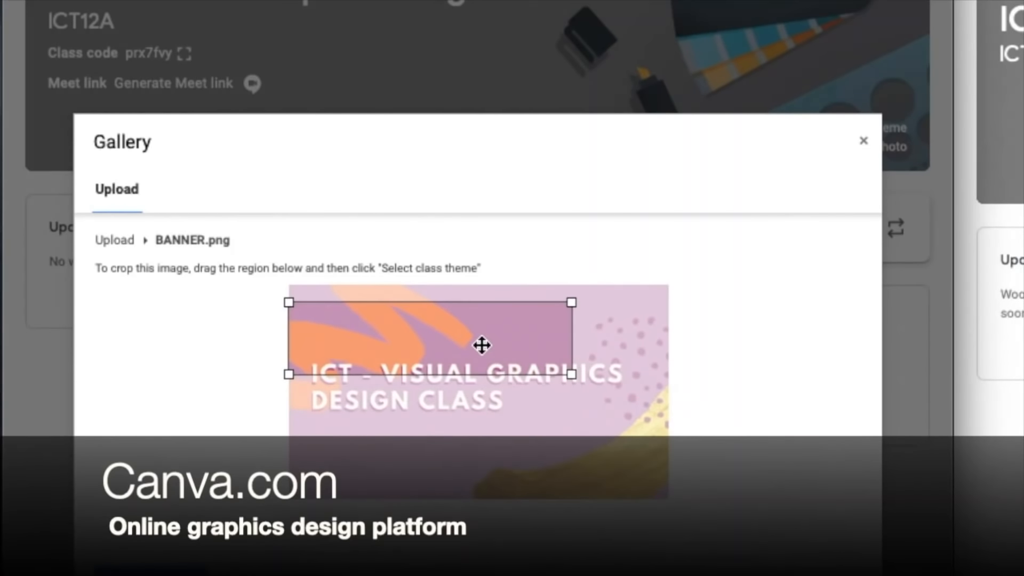
drag(574, 377, 610, 486)
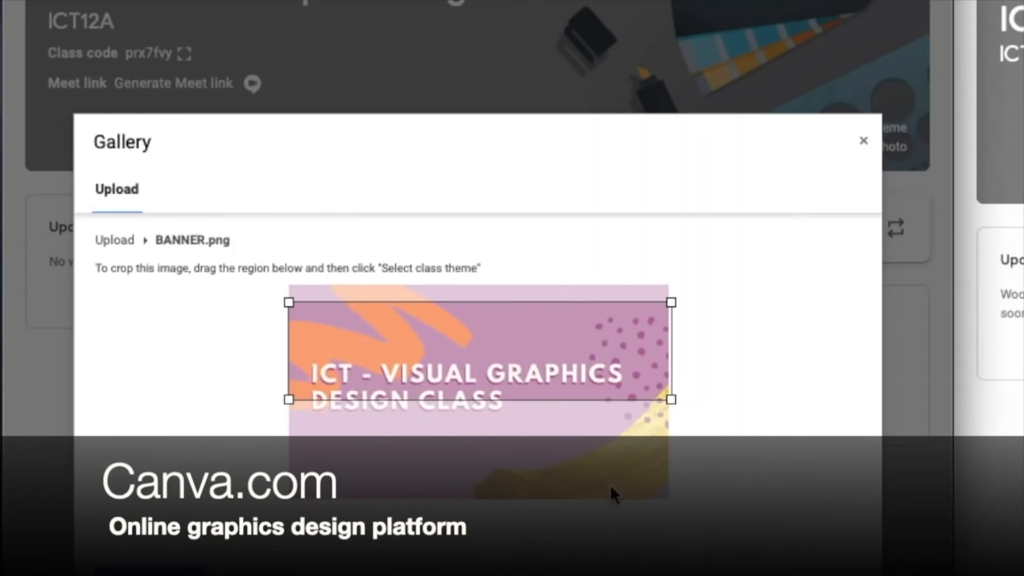
drag(632, 365, 632, 392)
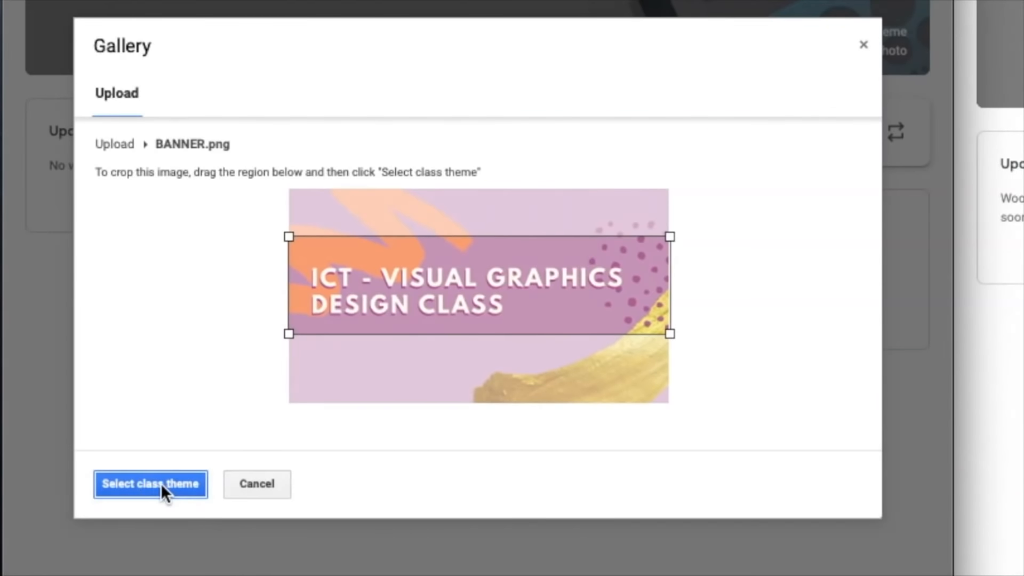
click(161, 483)
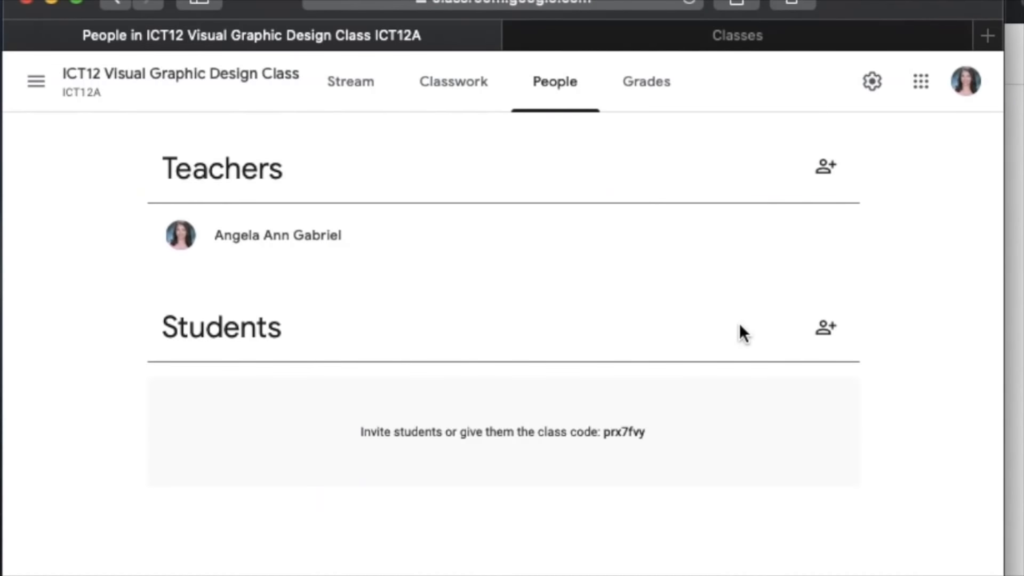
- View the class's Grades page and its Classwork page
click(646, 82)
click(437, 80)
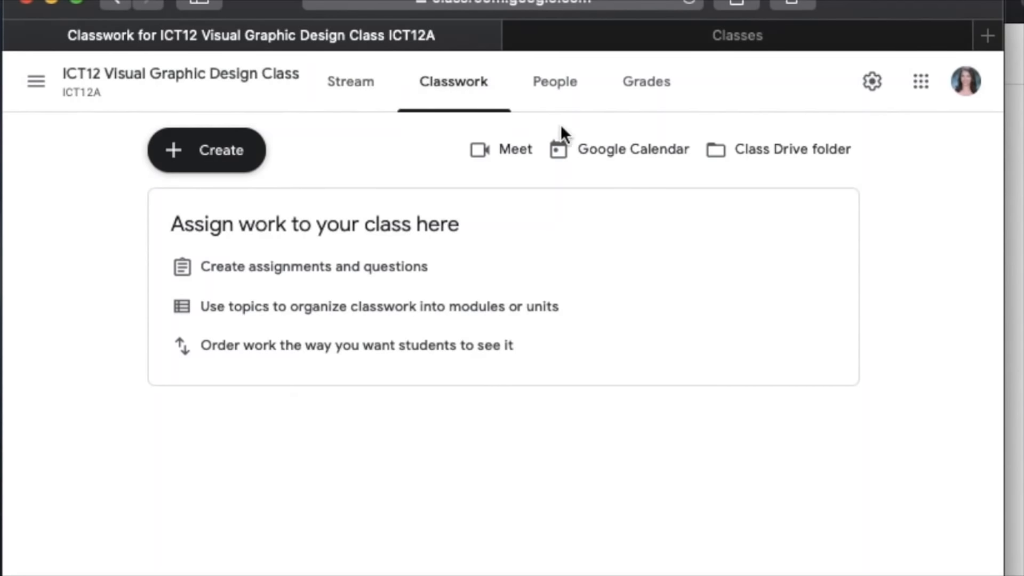
- View the invitation form for students on the class's People page and dismiss it without inviting anyone
click(558, 99)
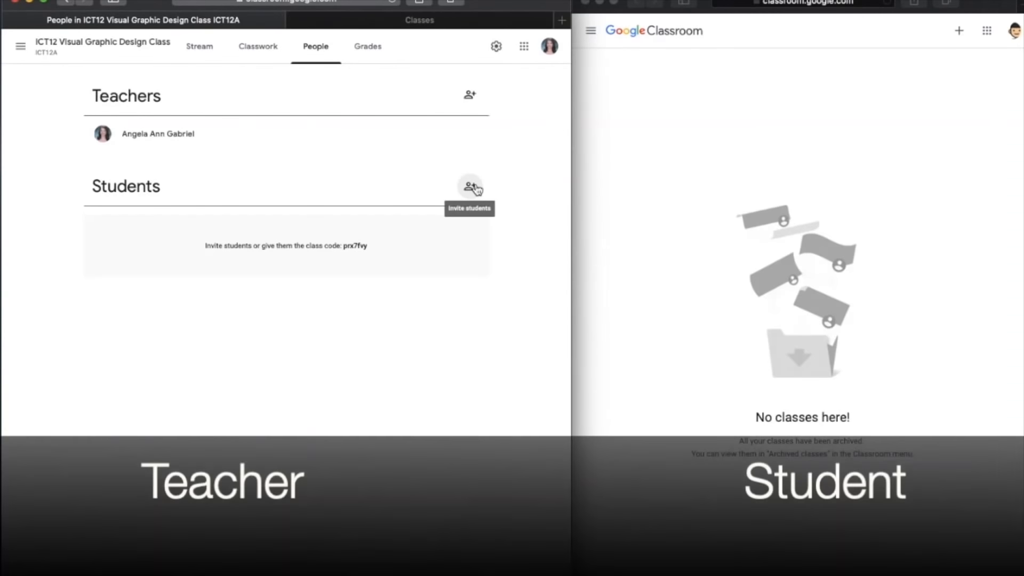
click(469, 186)
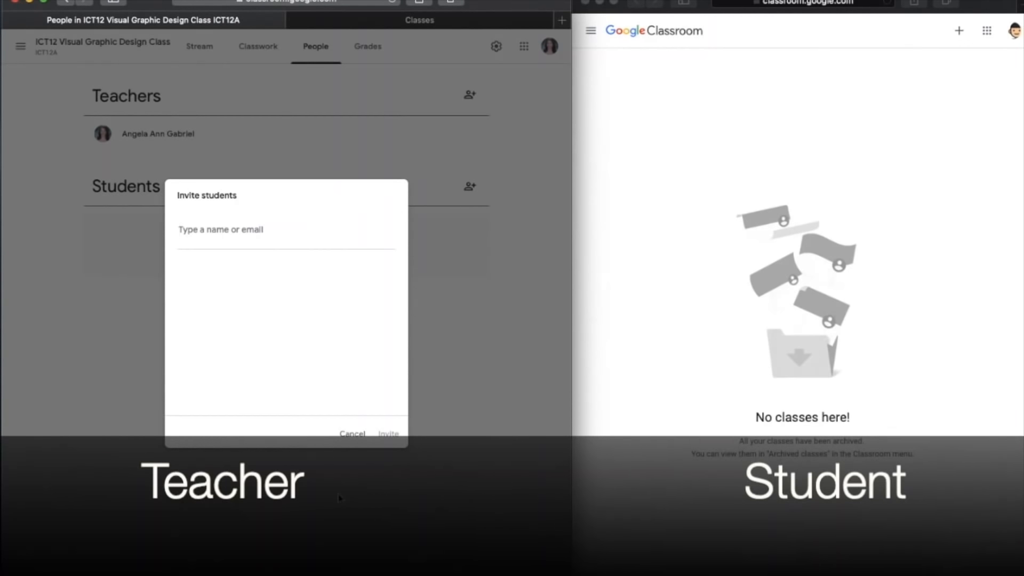
click(353, 431)
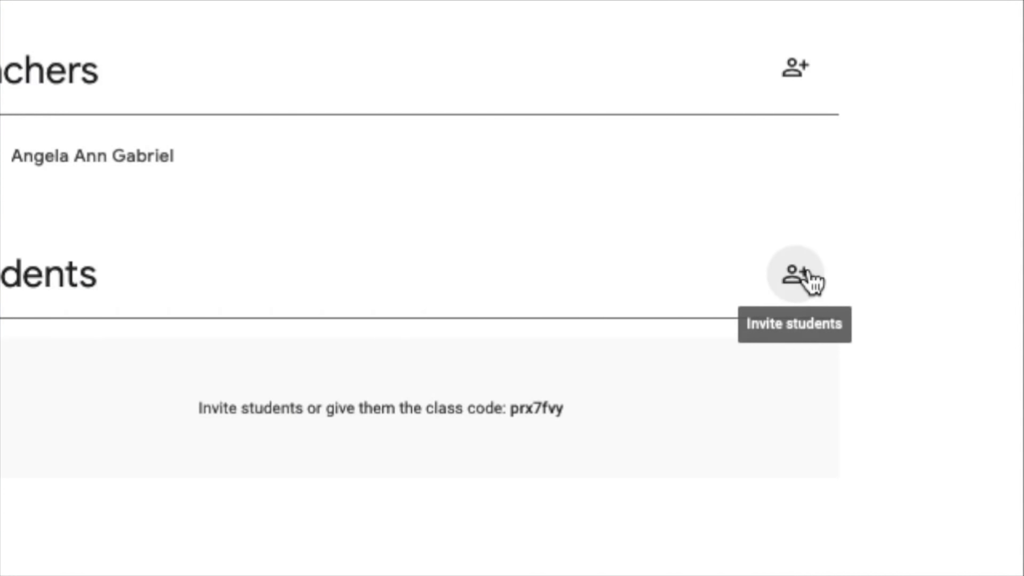
- Check the student invitation form once more, close it without inviting anyone, and select the class code shown under Students
click(800, 274)
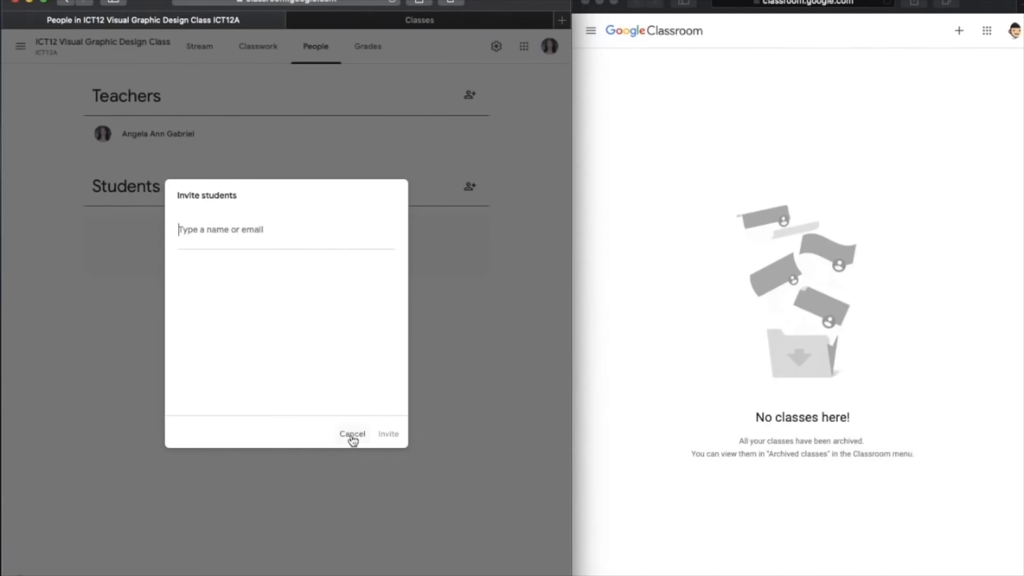
click(353, 436)
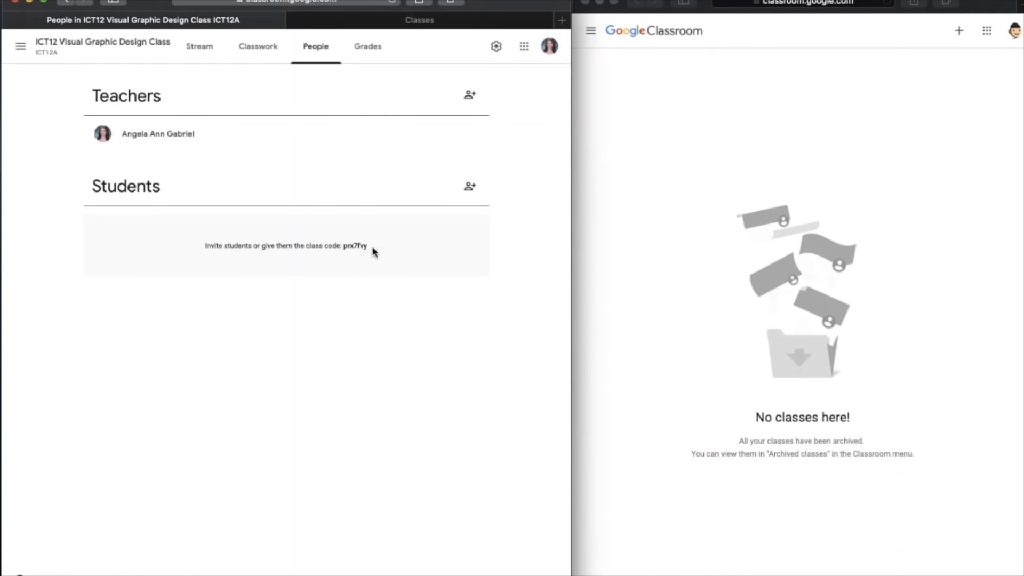
drag(372, 249, 345, 245)
key(ctrl+c)
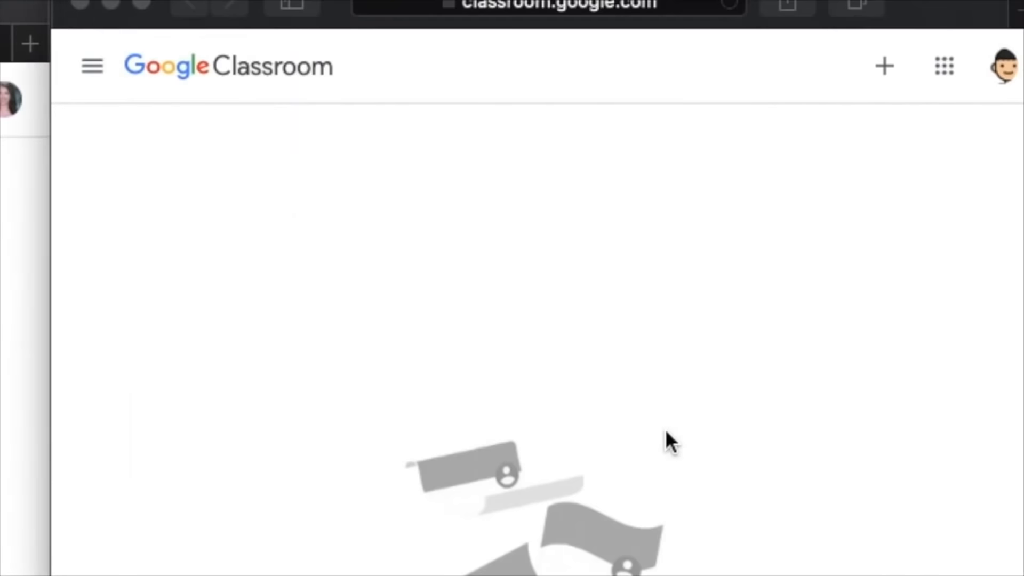
- In the student's Google Classroom window, join the class by pasting the teacher's class code into the Class code field
click(670, 421)
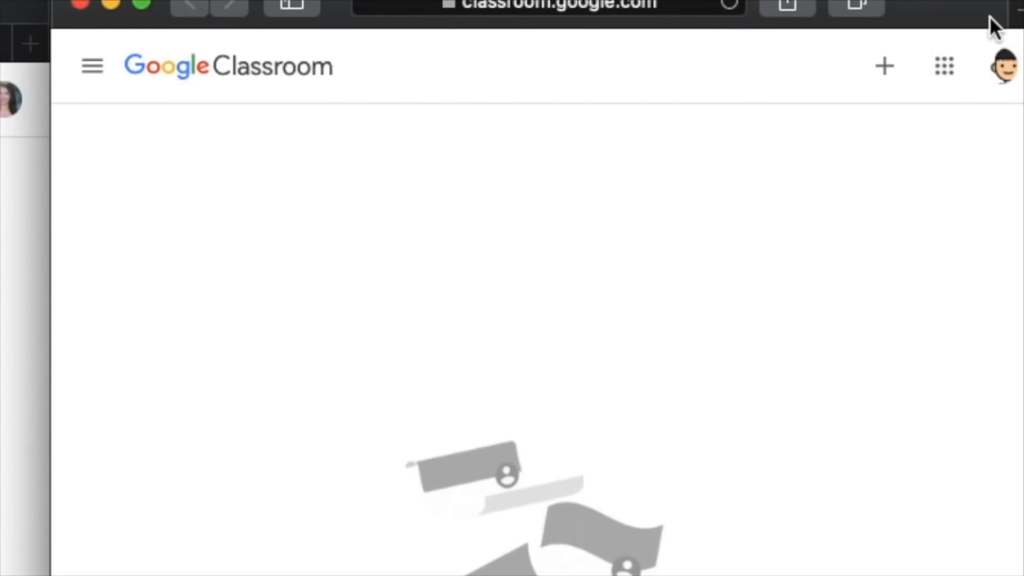
click(880, 74)
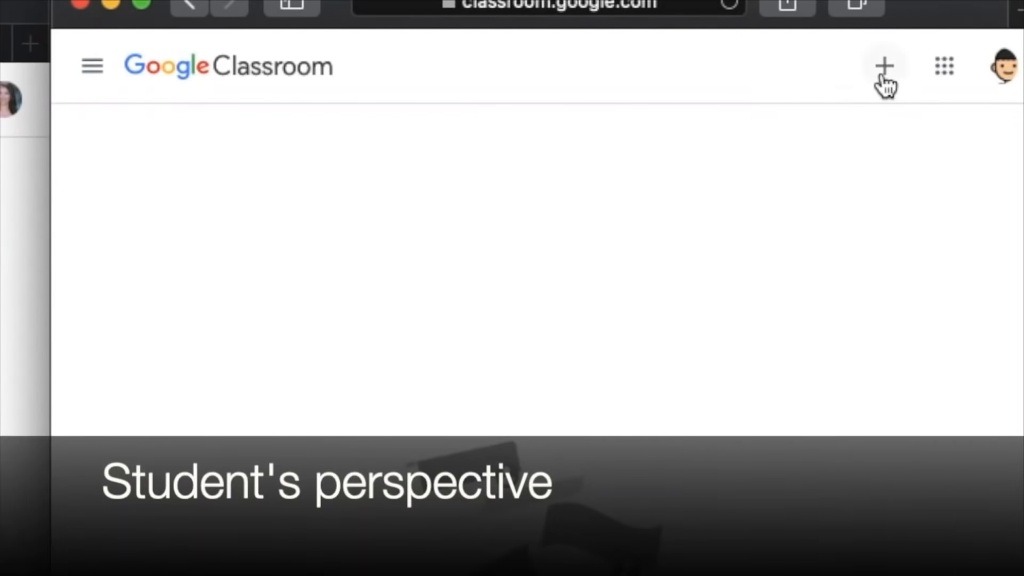
click(886, 86)
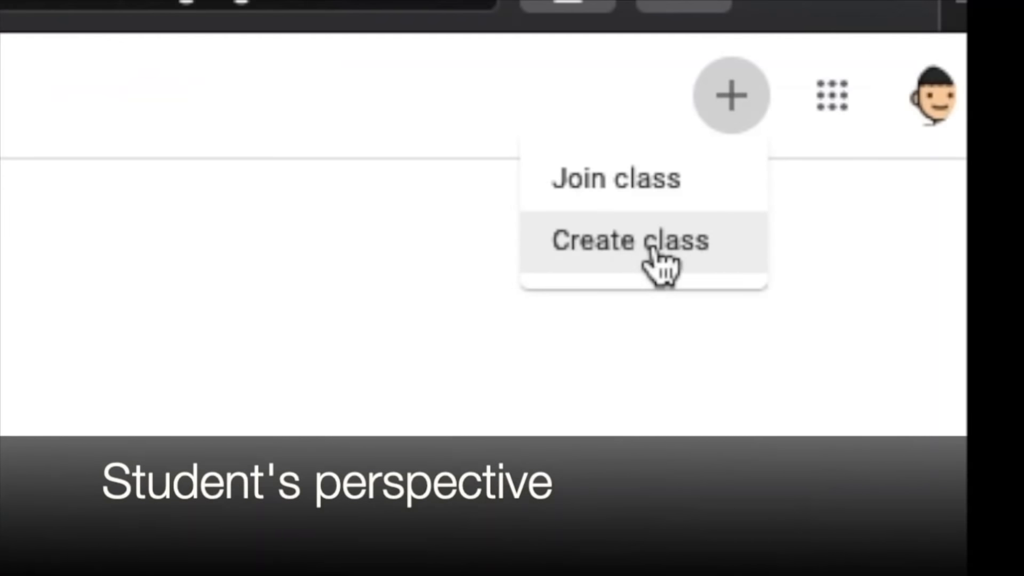
click(674, 188)
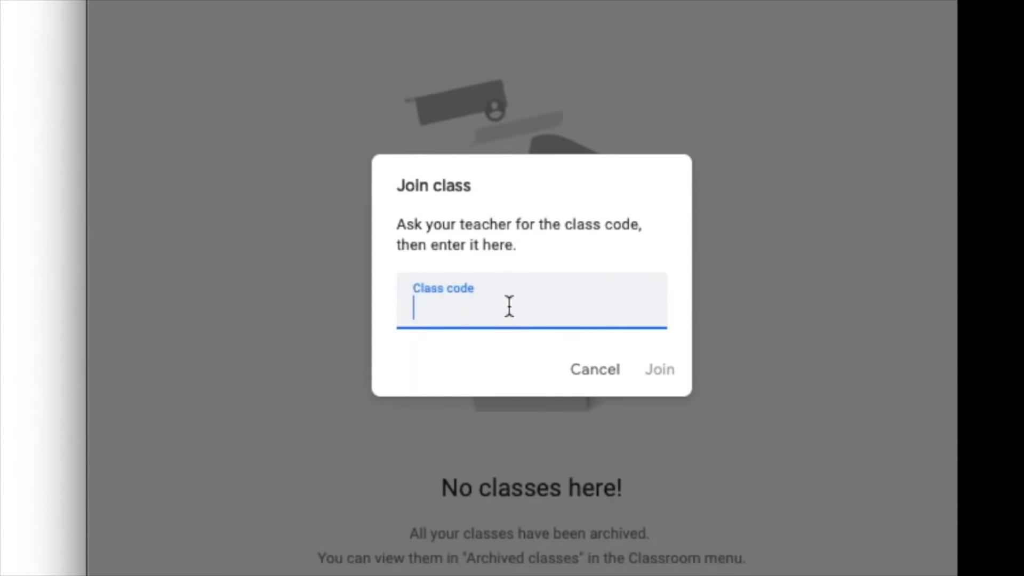
key(ctrl+v)
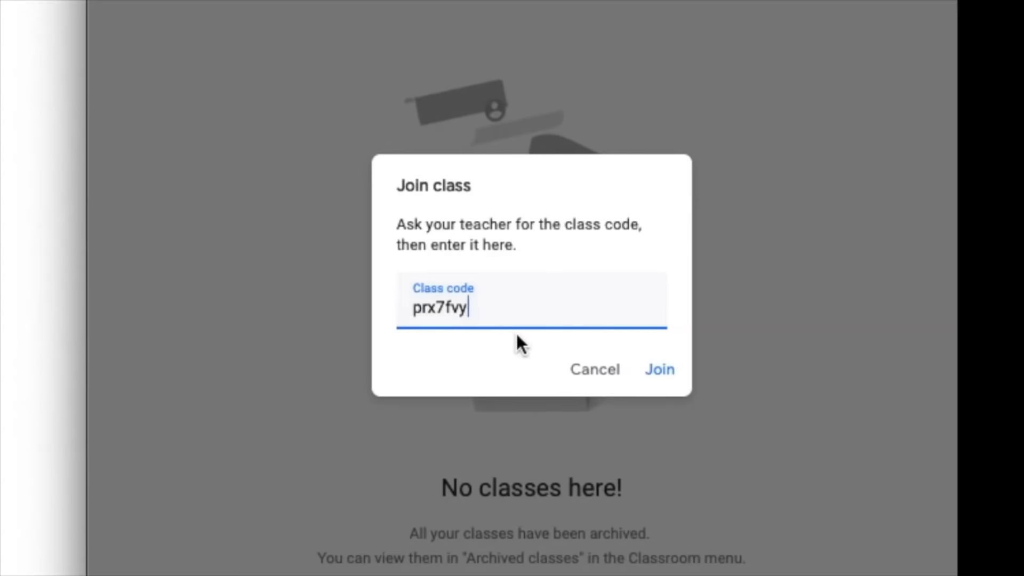
click(649, 370)
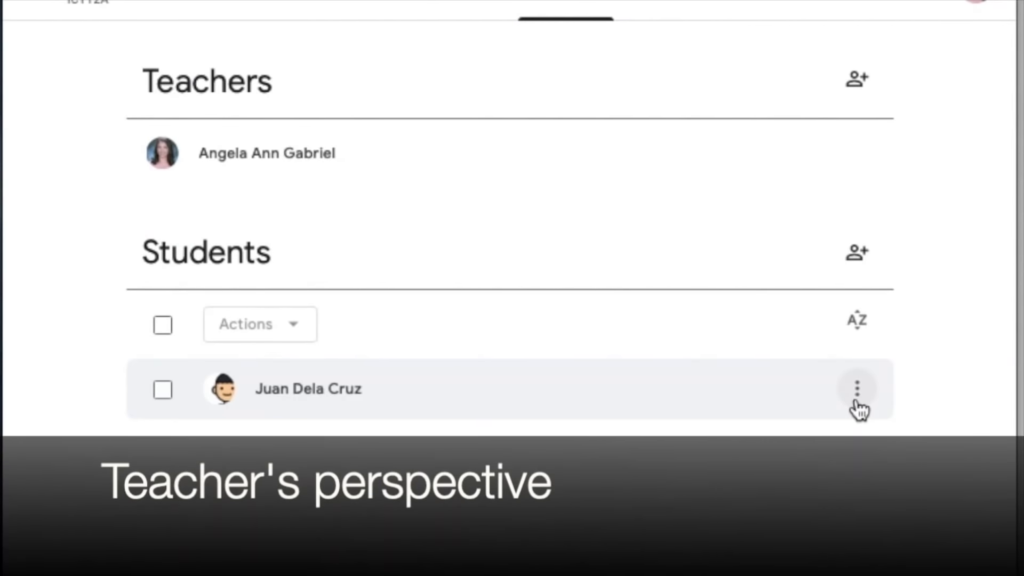
- On the teacher's People page, examine the enrolled student's options and the bulk actions for all selected students
click(857, 395)
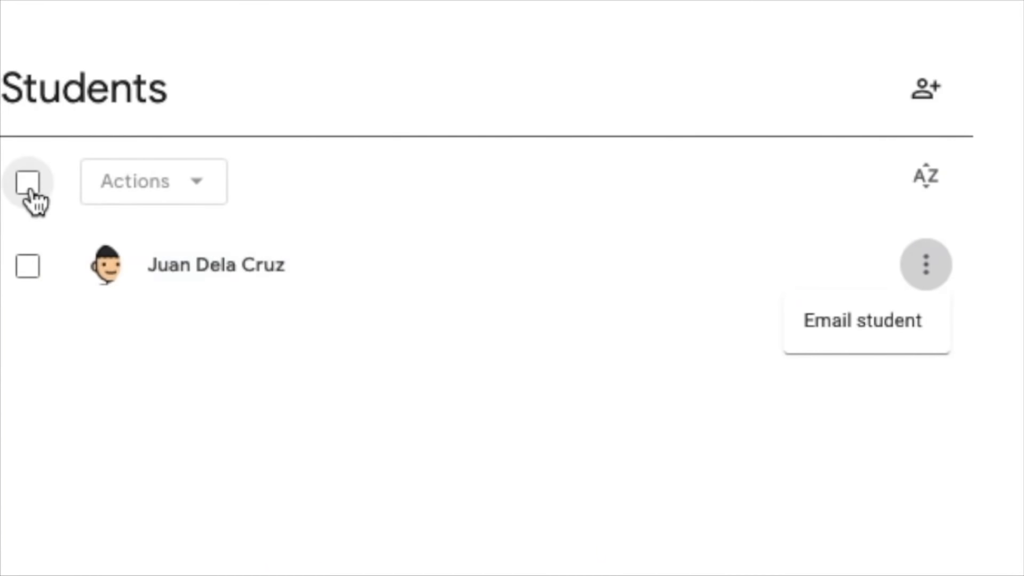
click(31, 192)
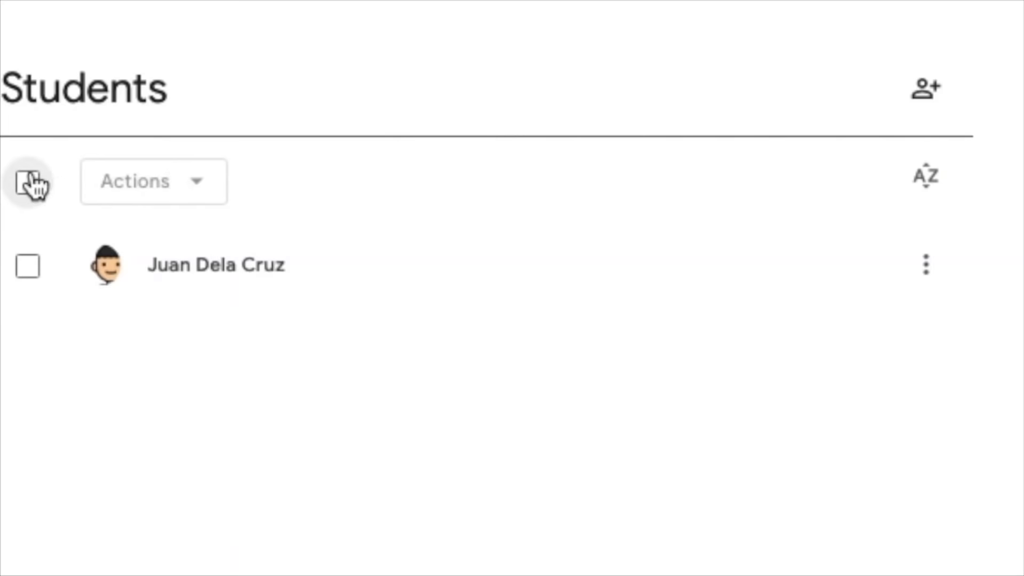
click(30, 183)
click(122, 186)
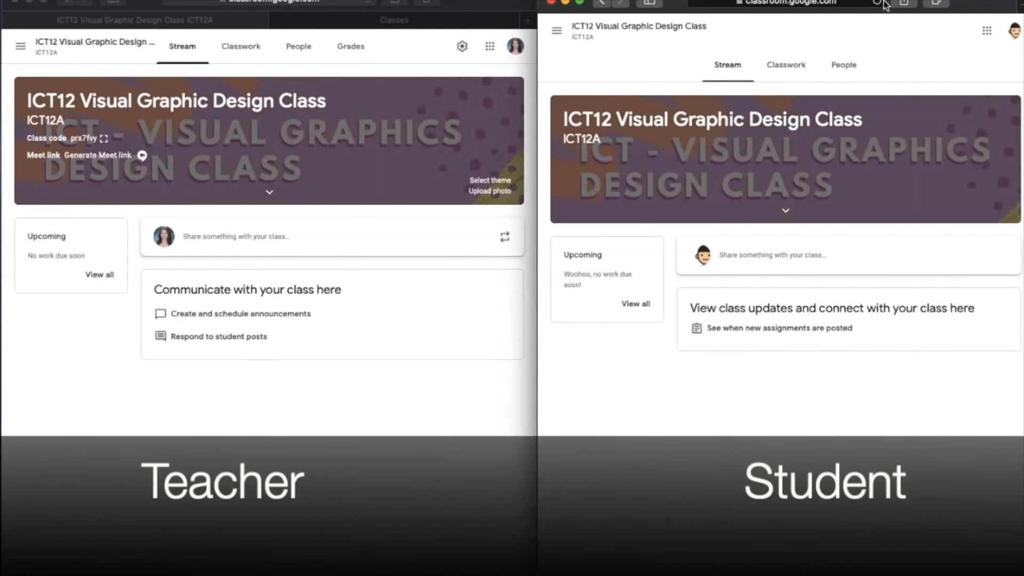
- Compare the class's Stream page in the teacher's window with the same page in the student's window
click(286, 392)
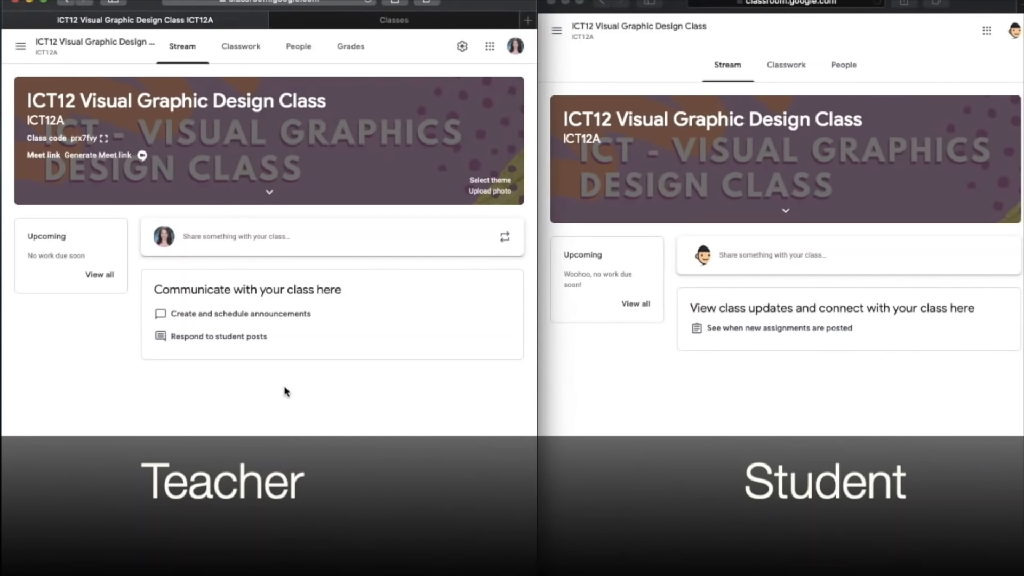
click(877, 3)
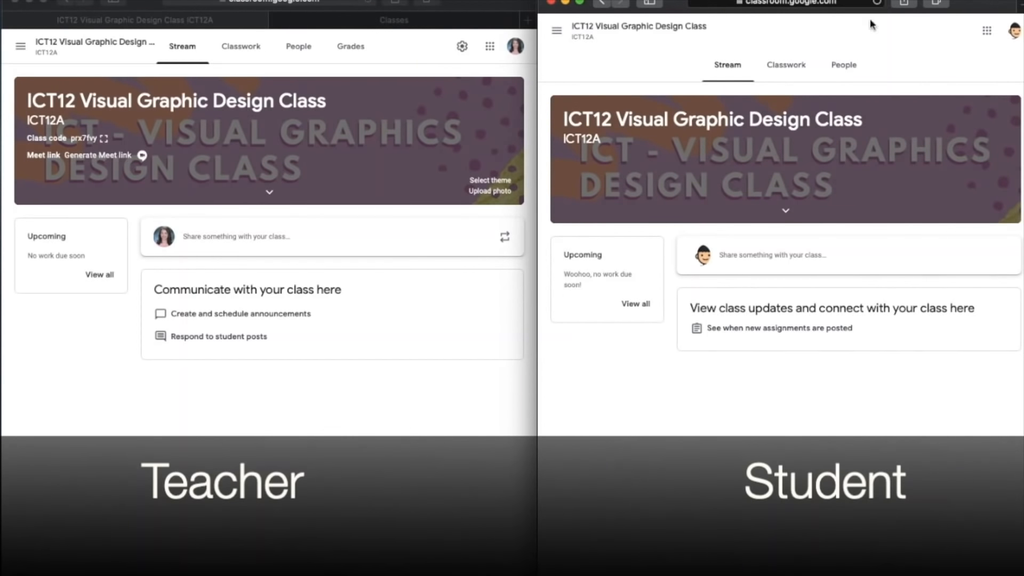
click(287, 392)
click(878, 2)
click(286, 392)
click(880, 3)
click(287, 392)
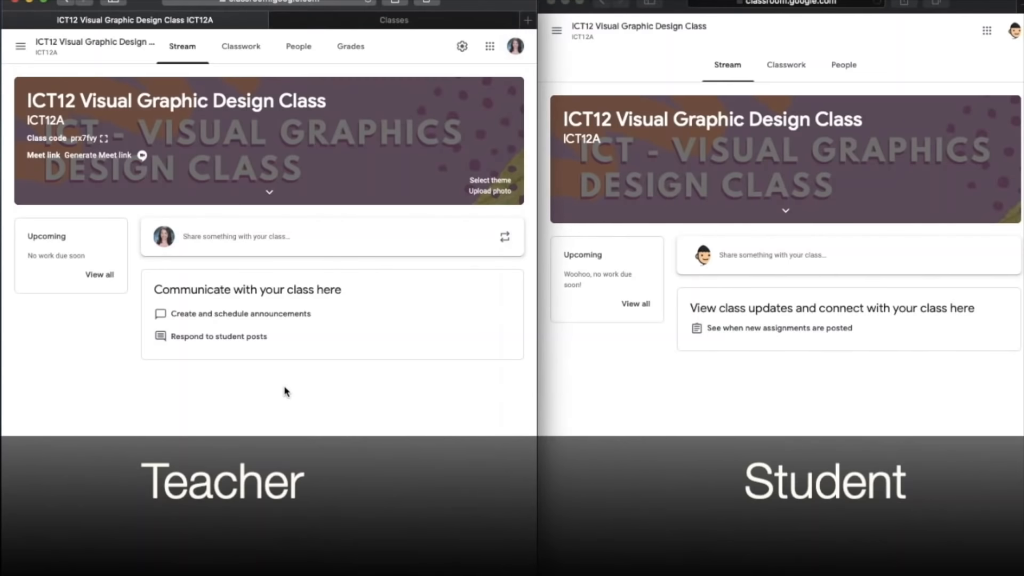
click(879, 3)
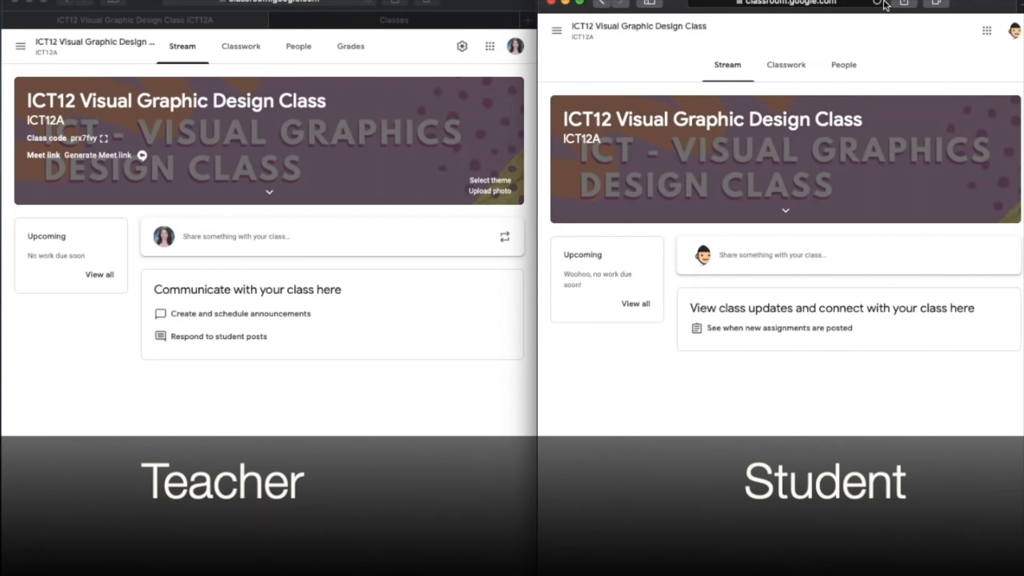
click(286, 392)
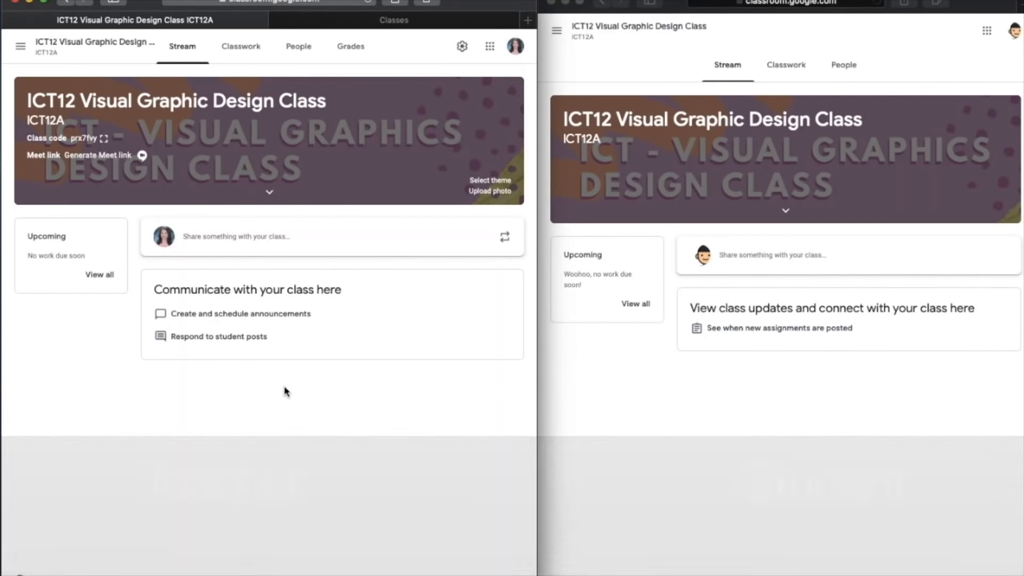
click(880, 3)
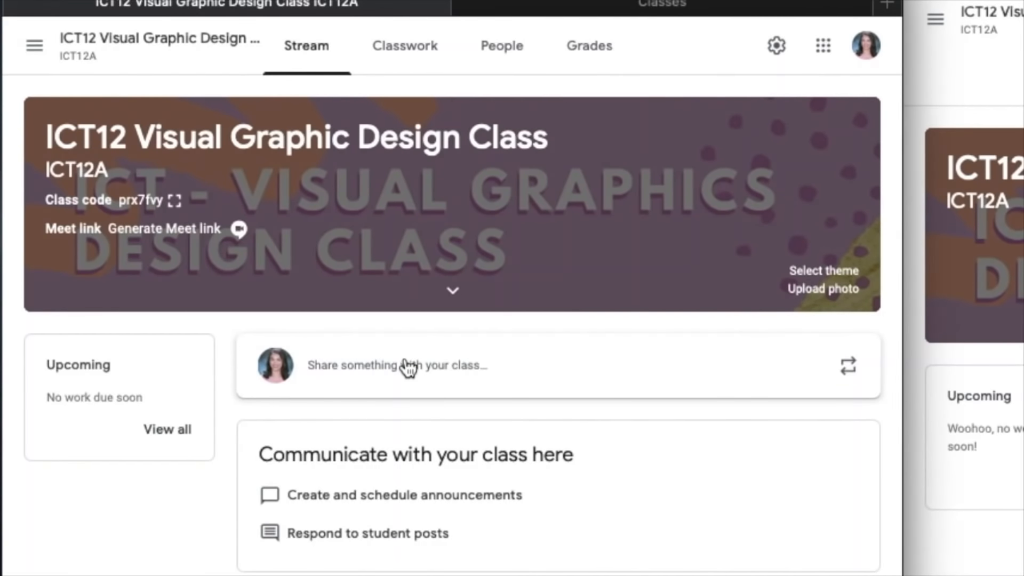
- Start a teacher announcement for all students reading "Hello everyone!" and "Please stay tuned for our first activity on graphic design."
click(455, 384)
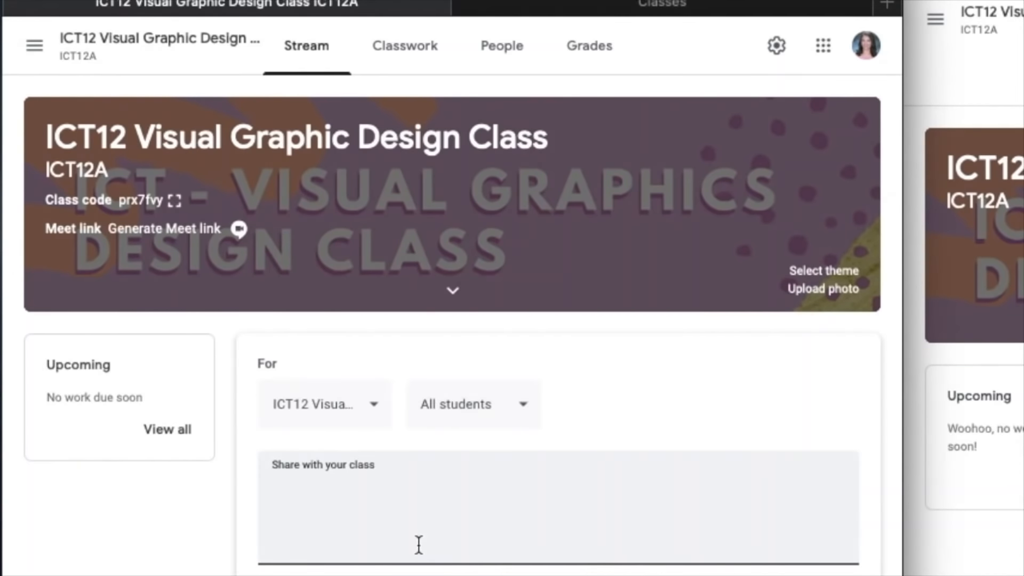
text(Hello everyone!)
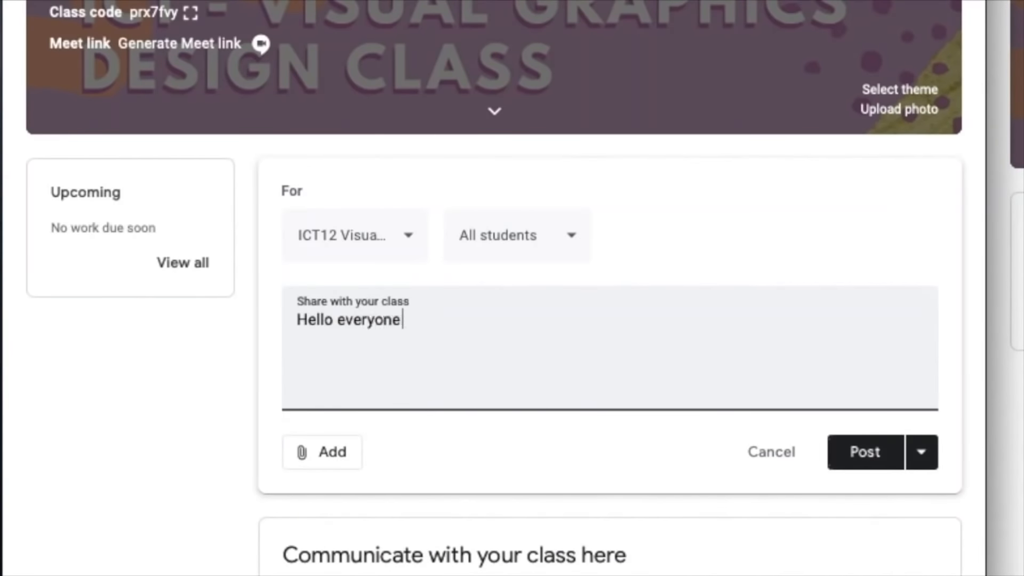
key(Return)
key(Return)
text(Please s)
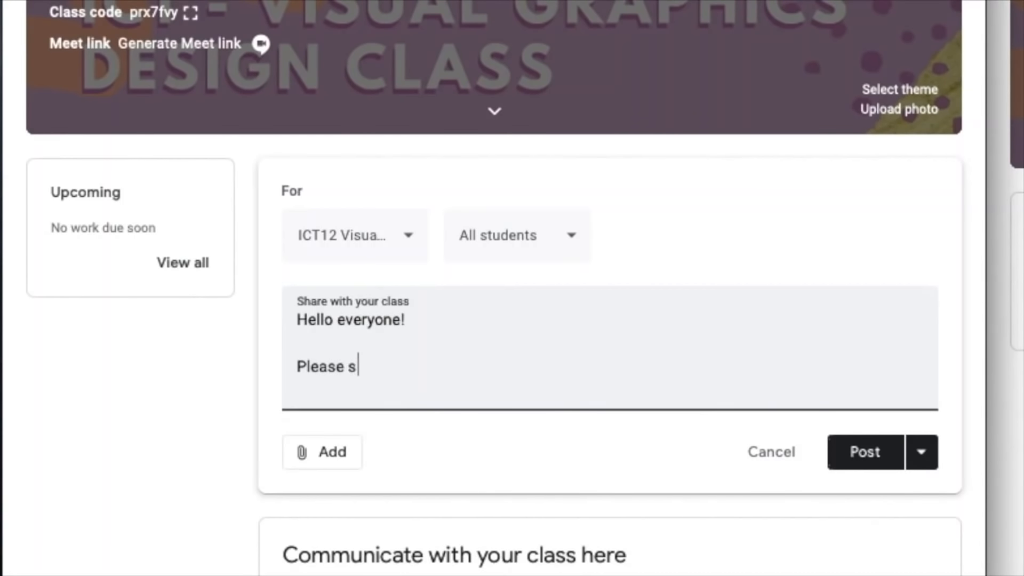
key(BackSpace)
text(stay tuned for )
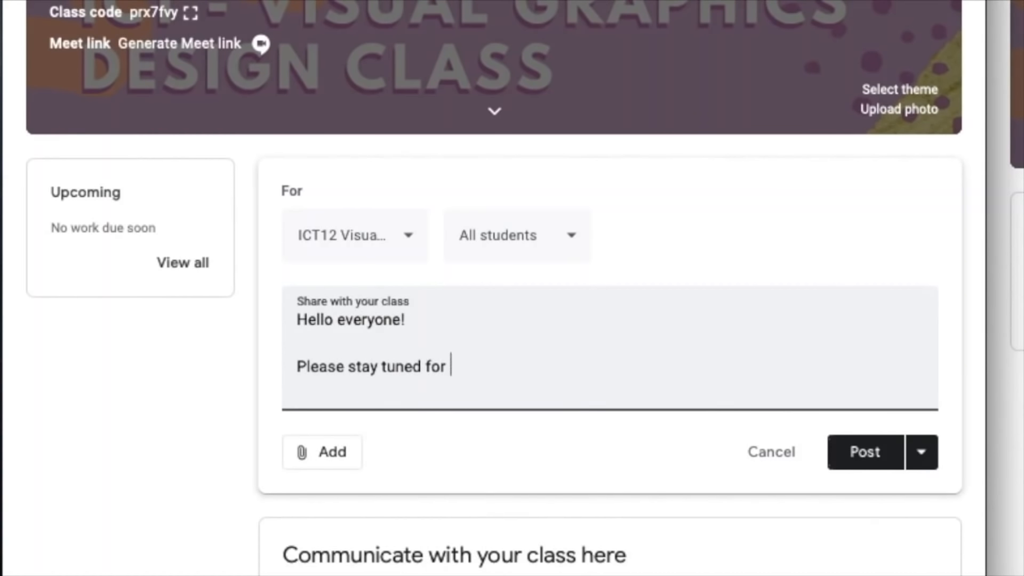
text(our first activit)
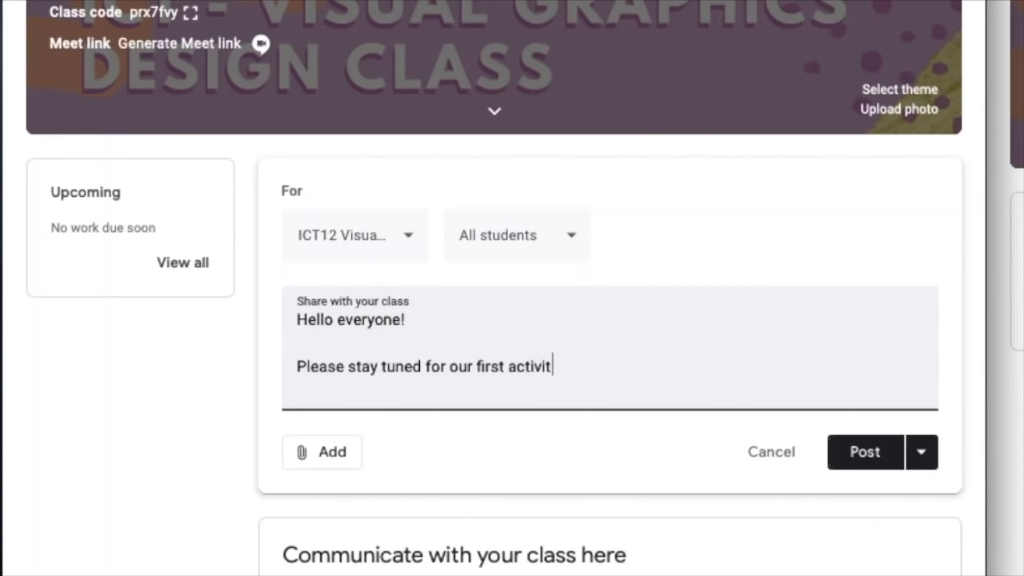
text(y on graphic design.)
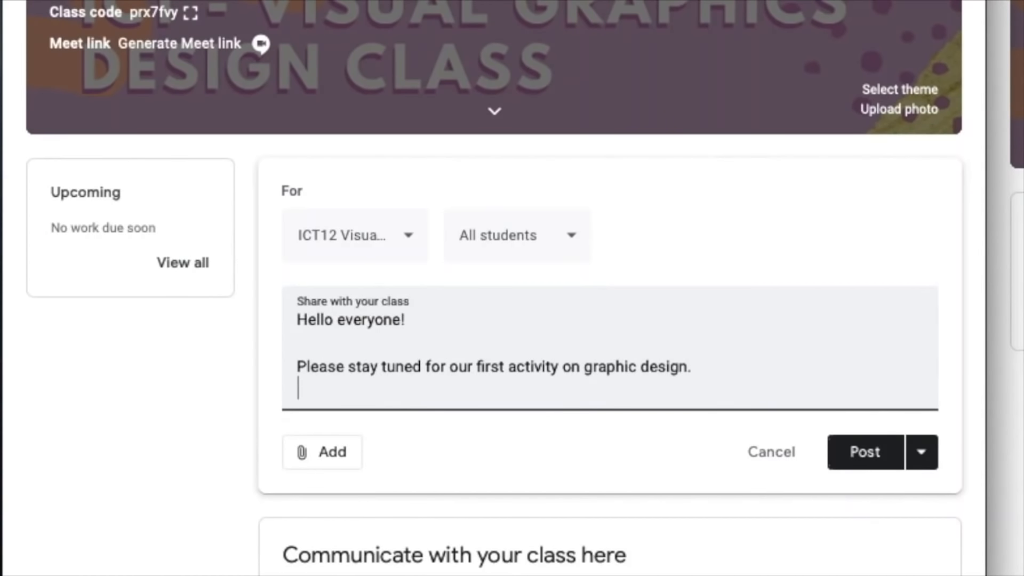
- Add the closing line 'Say "present" if you are online.' to the announcement and post it to the class
key(Return)
text(Say "present)
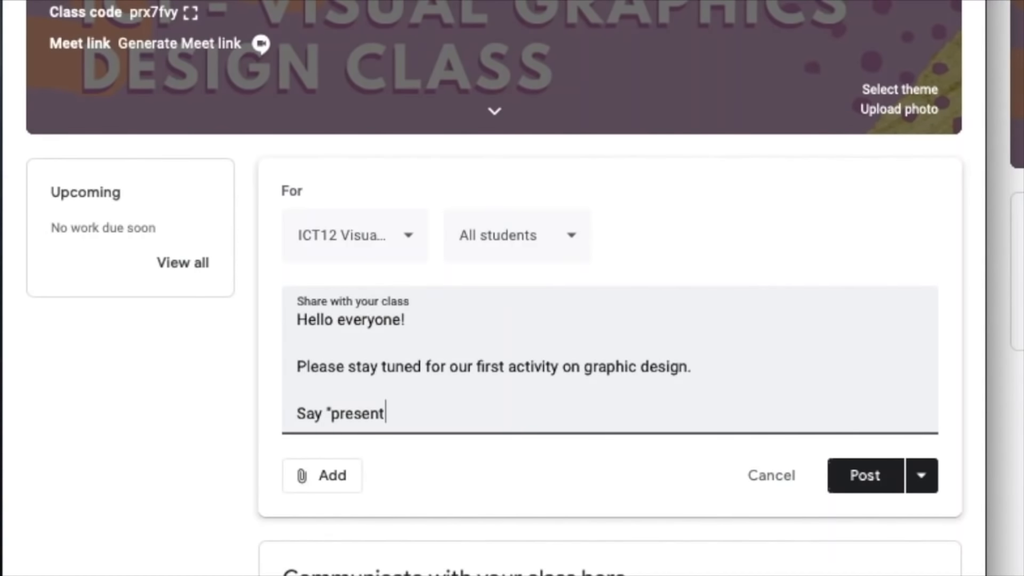
text(" if you are online.)
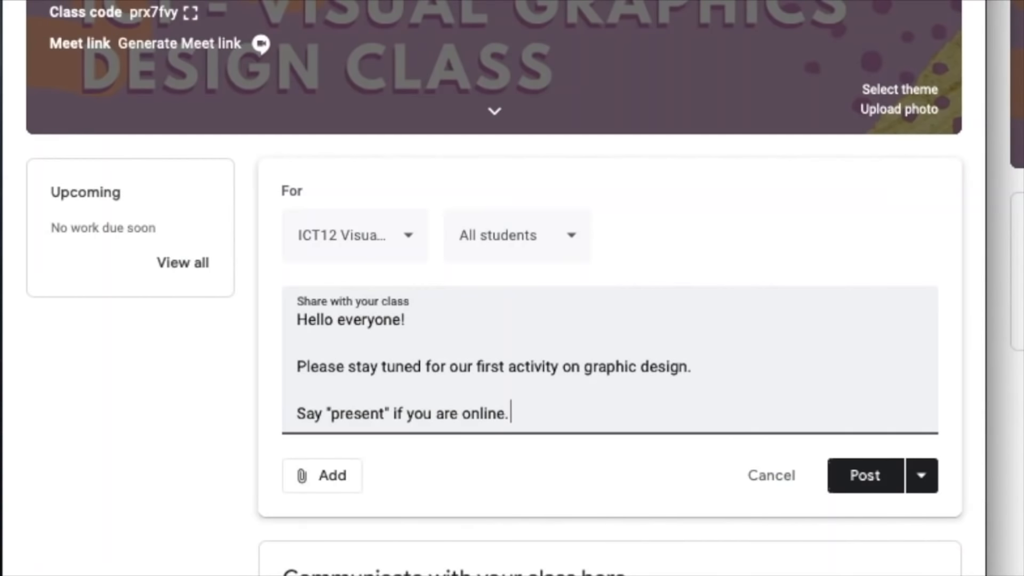
click(888, 489)
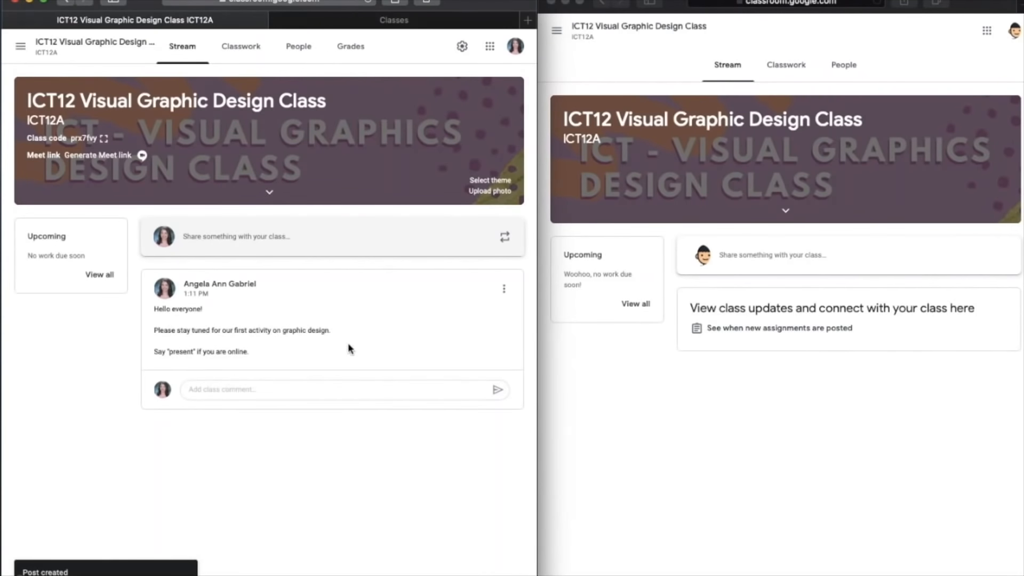
- Reload the Stream in the student's window and post the class comment "Present" on the teacher's announcement
click(829, 272)
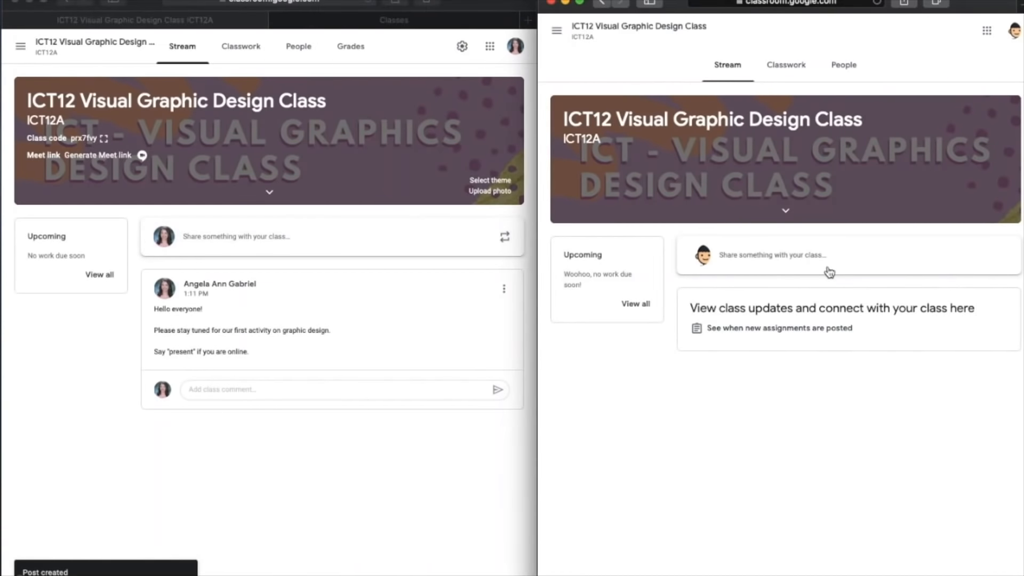
click(874, 3)
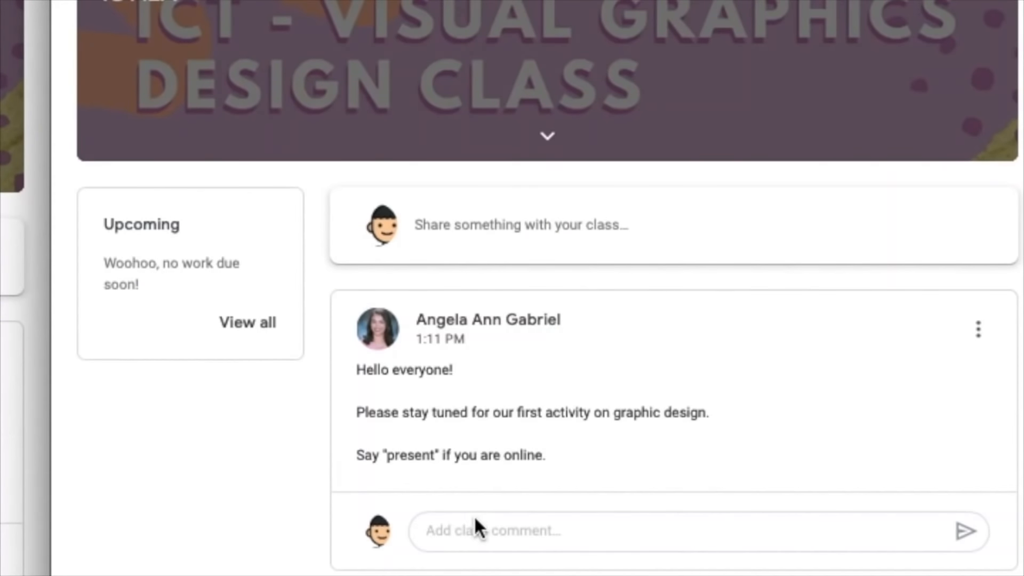
click(483, 531)
text(Present)
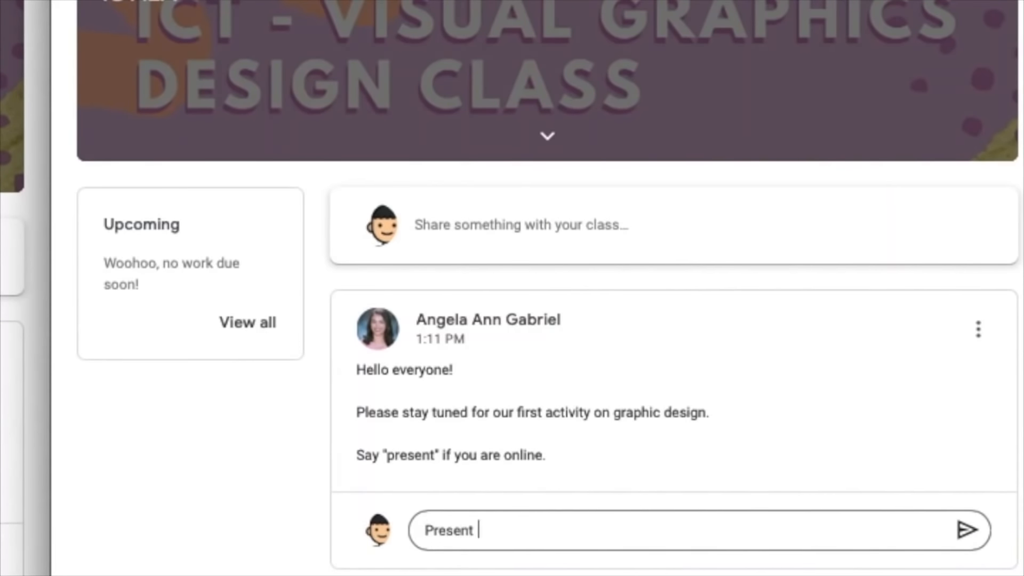
click(963, 536)
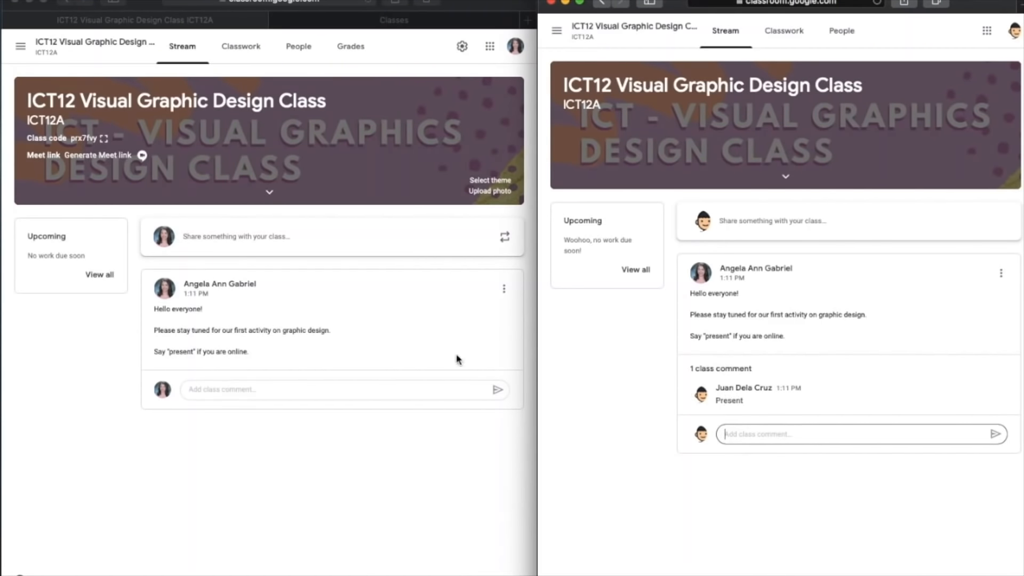
- Return to the teacher's window, start a new class announcement and open its attachment options
click(350, 337)
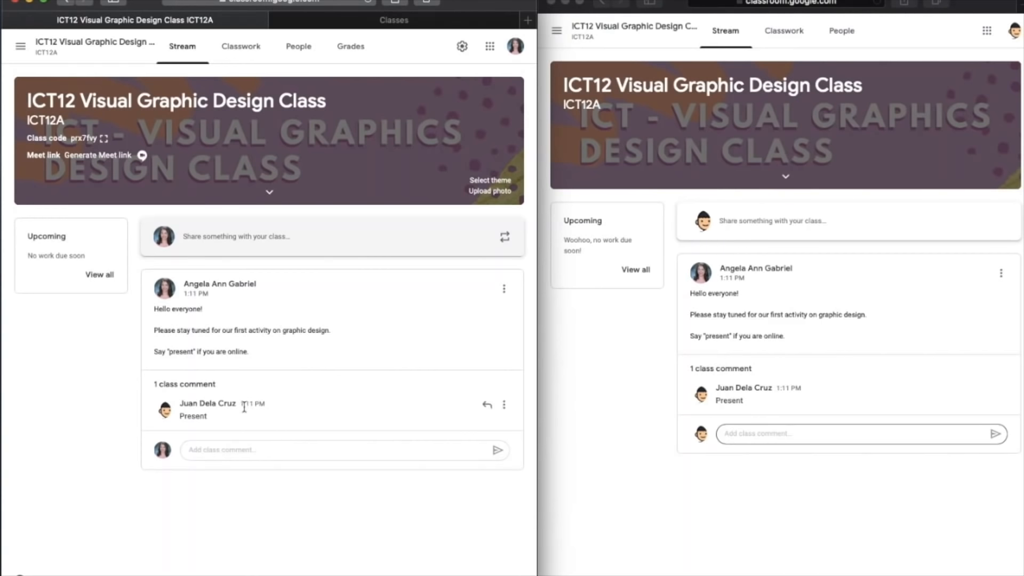
click(359, 244)
click(178, 381)
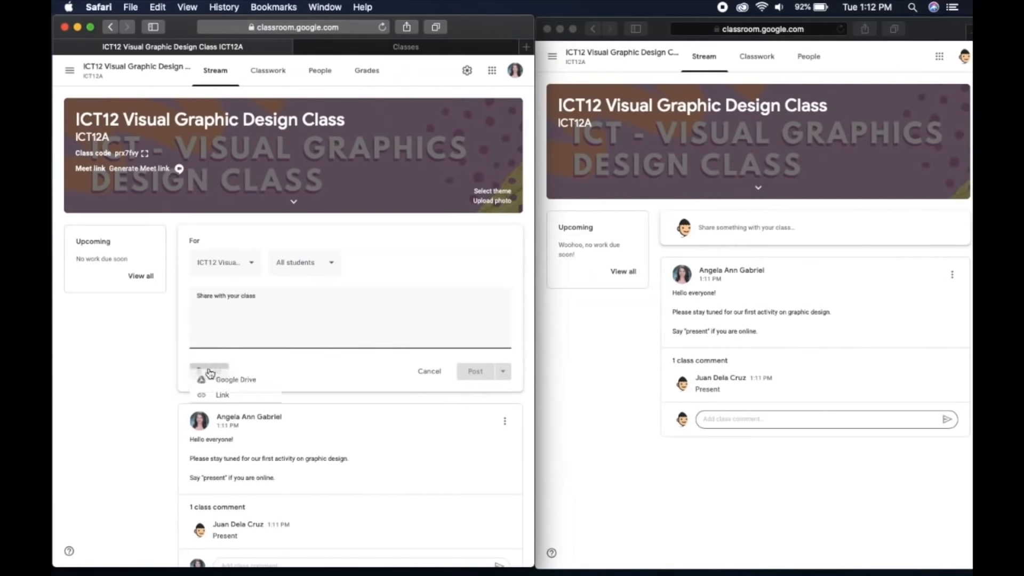
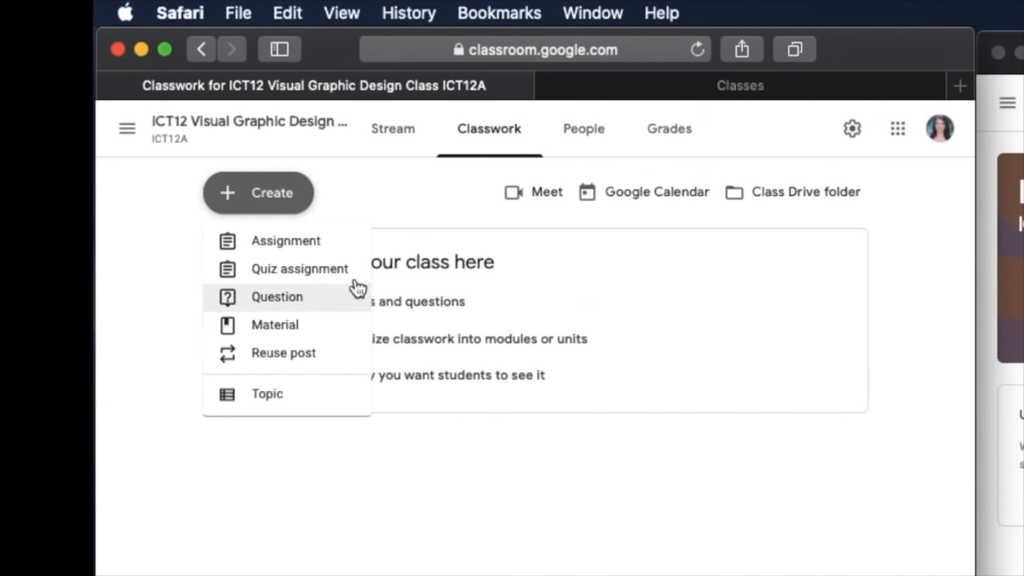
- Create a new assignment titled "Activity I - Diagnostic Activity" in the class's Classwork
click(339, 251)
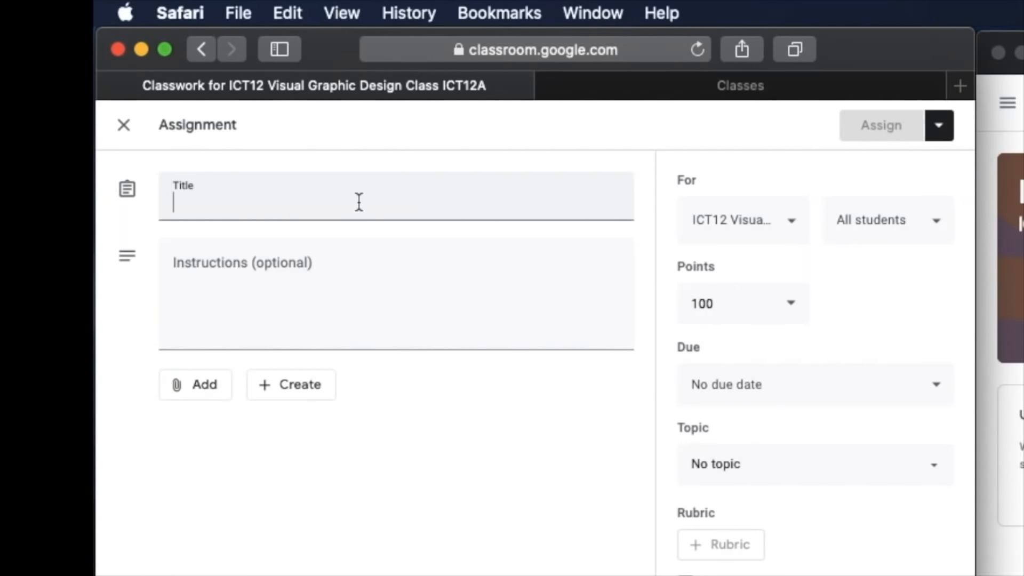
text(Activity )
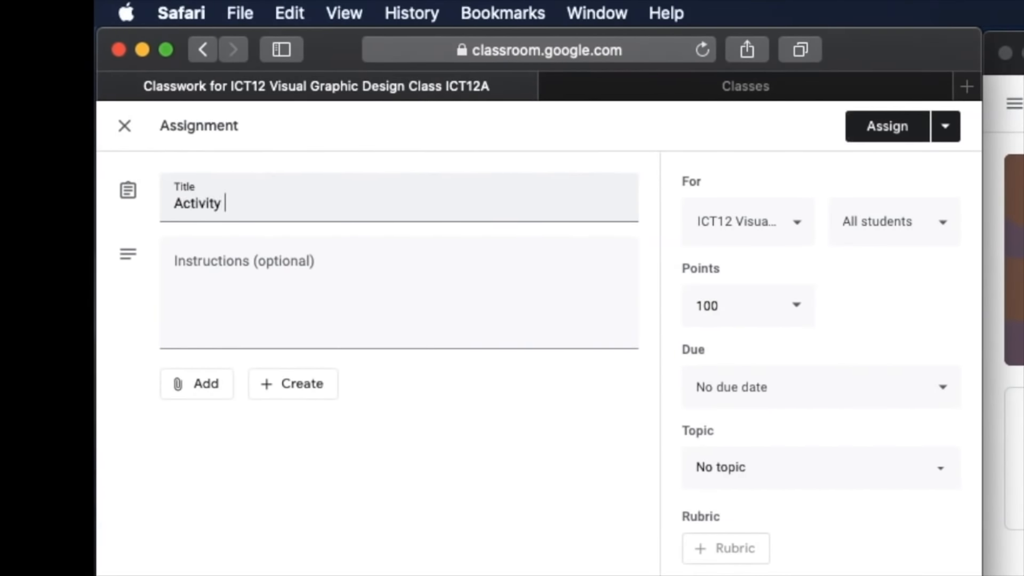
text(I - Diagno)
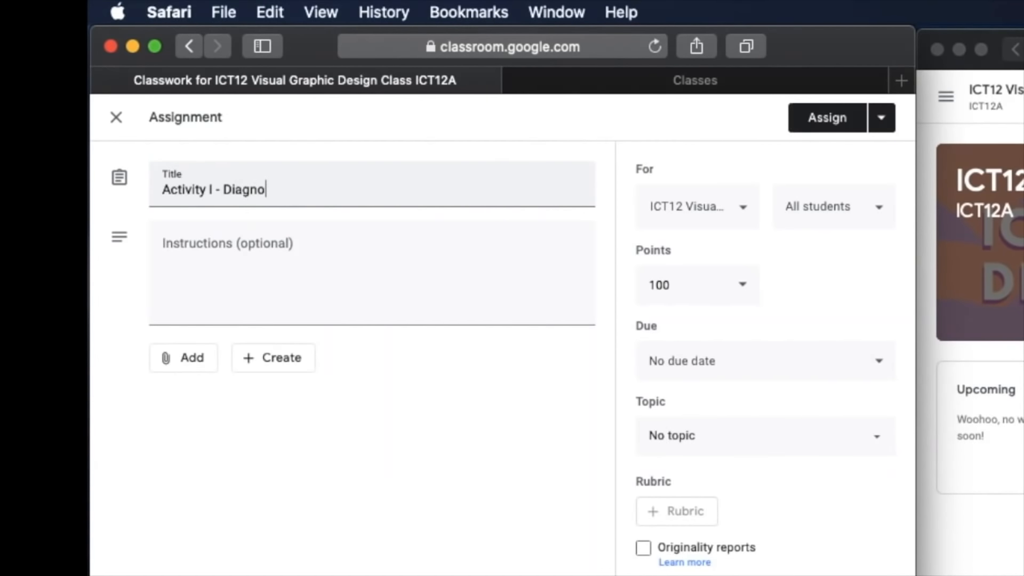
text(stic Activity)
- Enter the instructions "You will be given 30 minutes to try and explore Adobe Photoshop by removing and changing the background of this image."
click(372, 264)
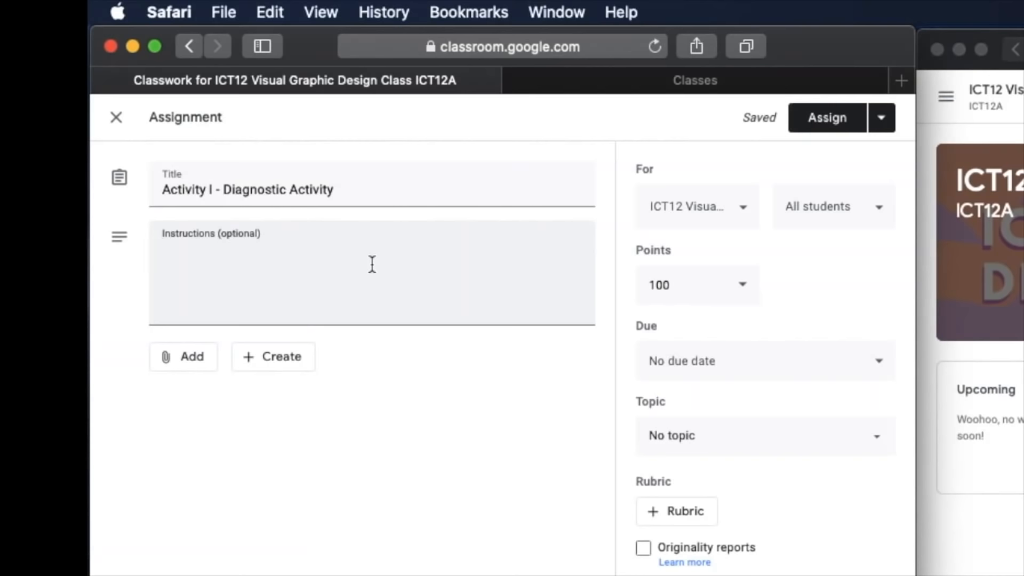
text(You will be )
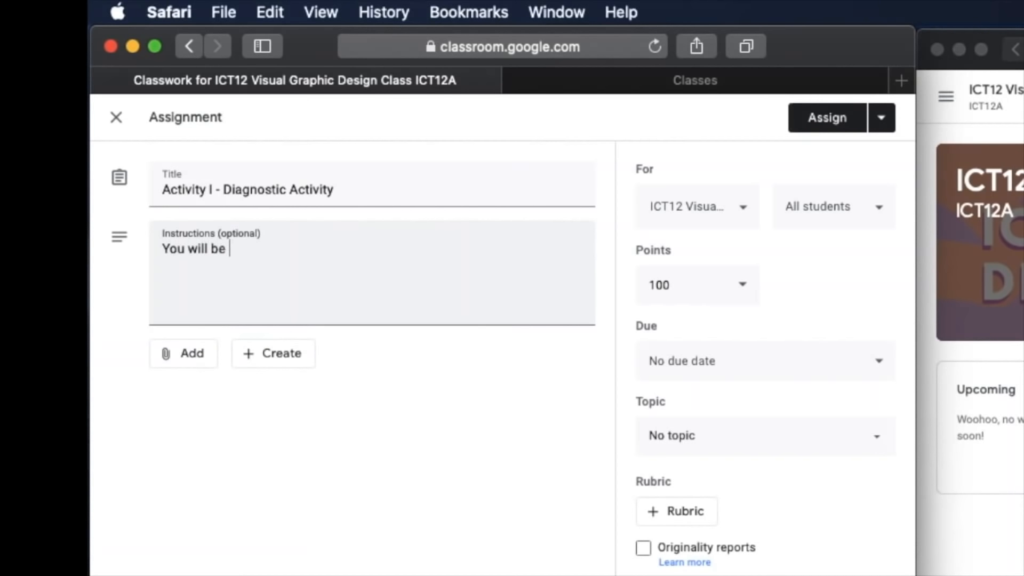
text(given 30 minutes )
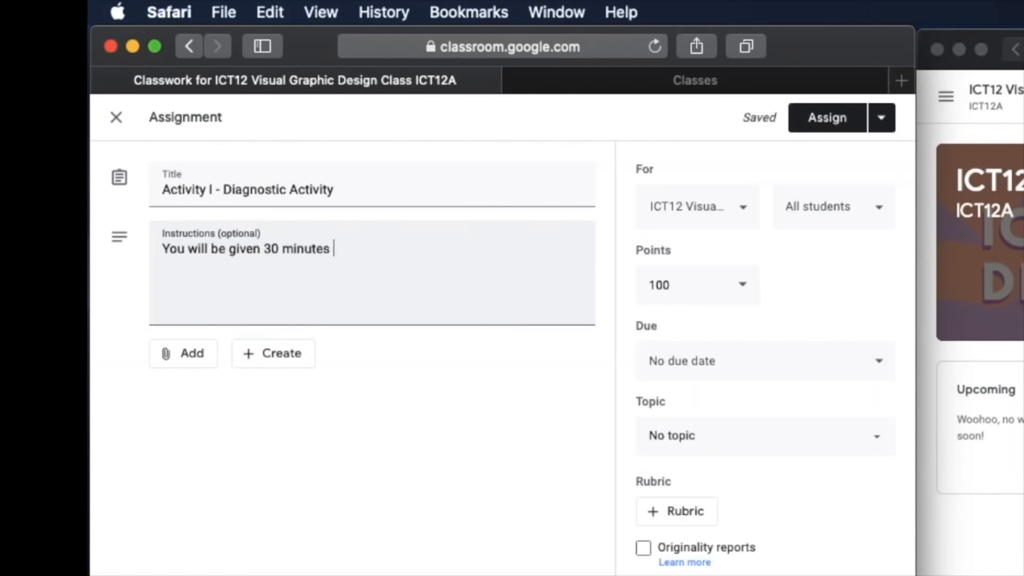
text(to try and explo)
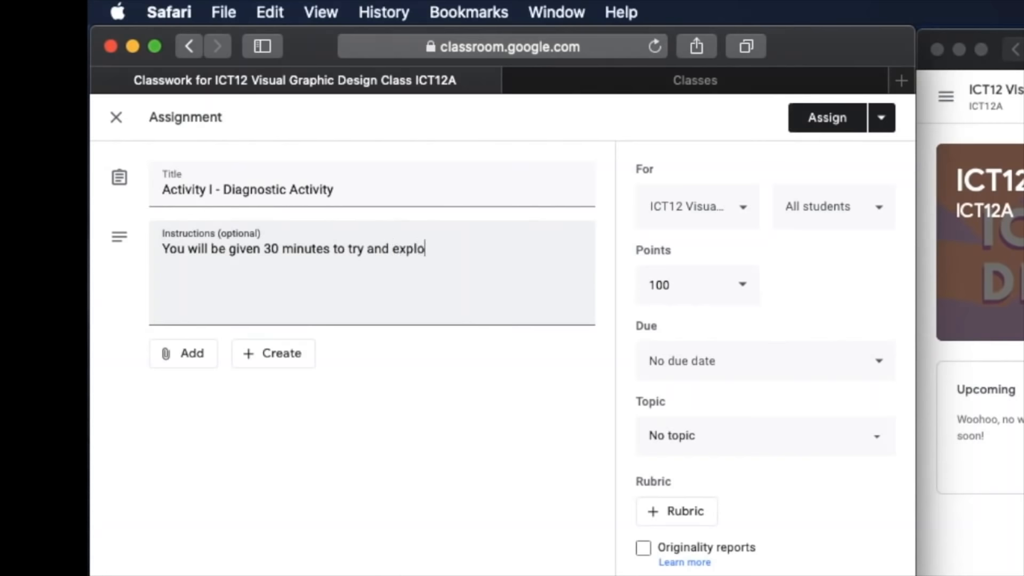
text(re Adobe Pho)
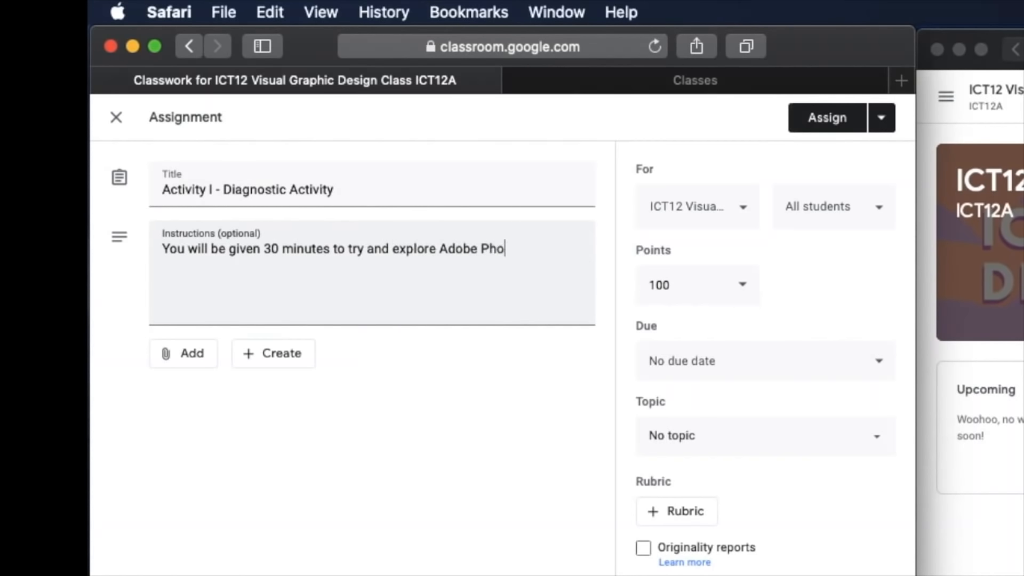
text(toshop by removing )
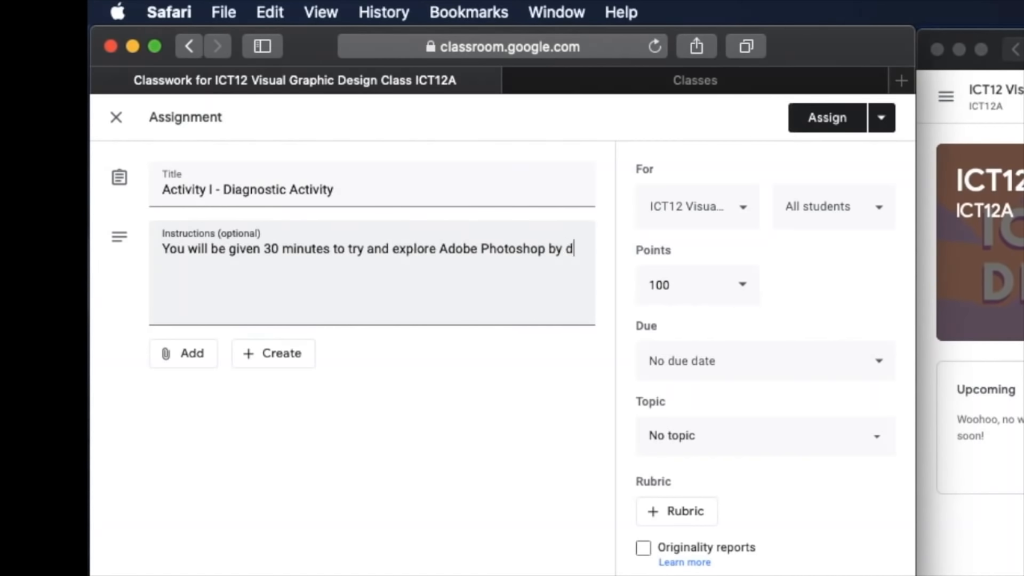
text(the background in)
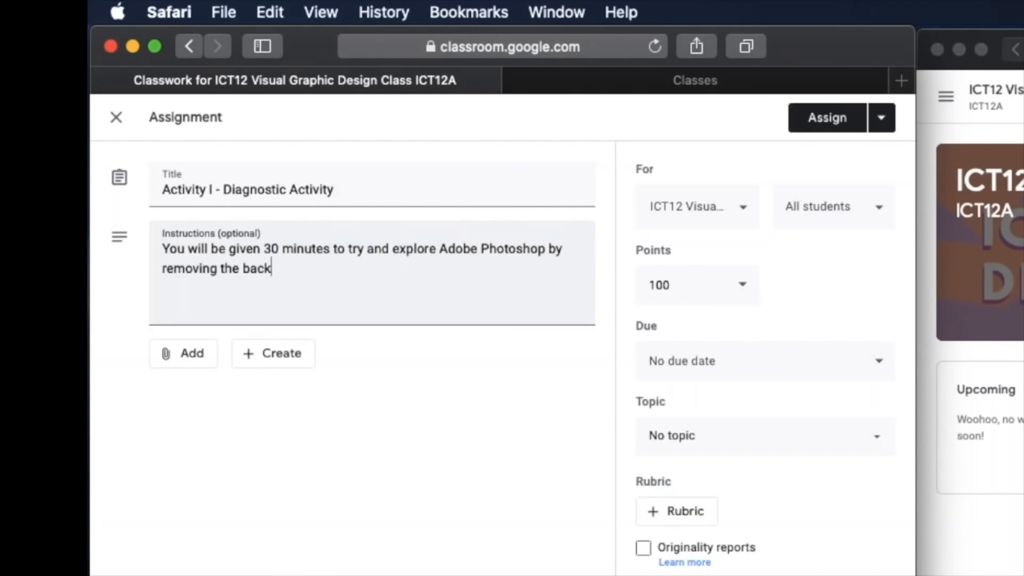
text( this image.)
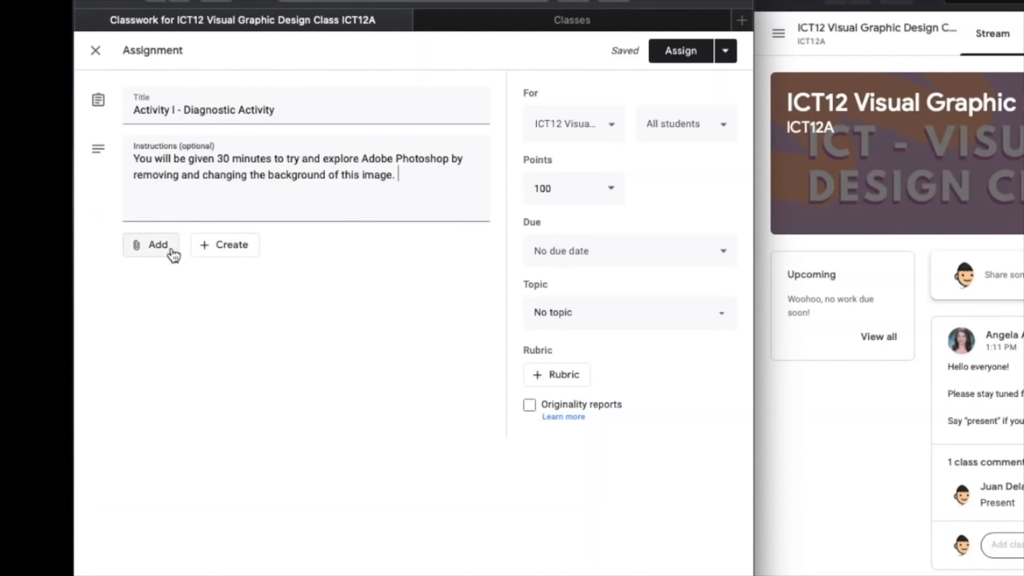
- Upload Rose.jpg from the Downloads folder and attach it to the assignment
click(171, 254)
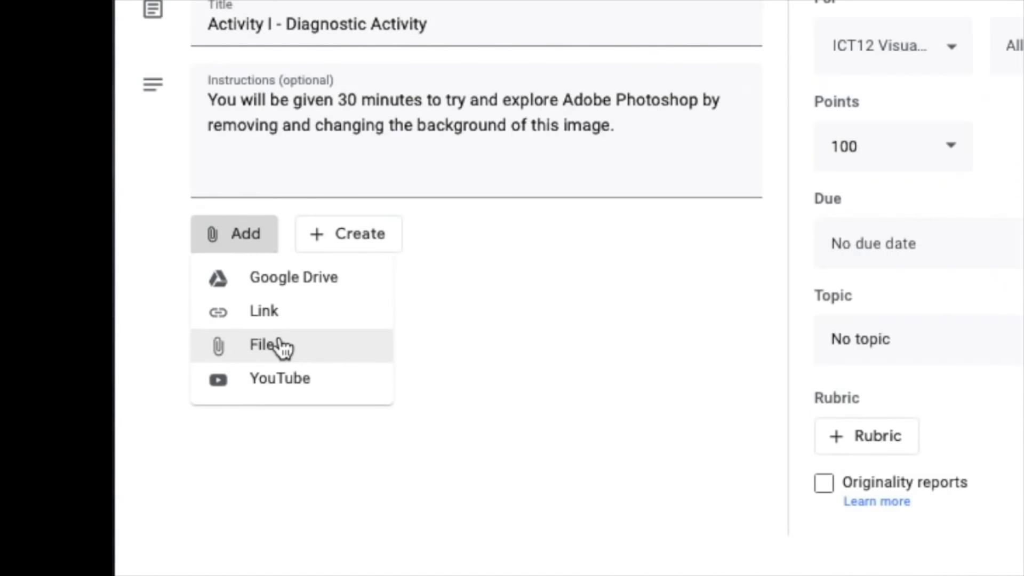
click(283, 348)
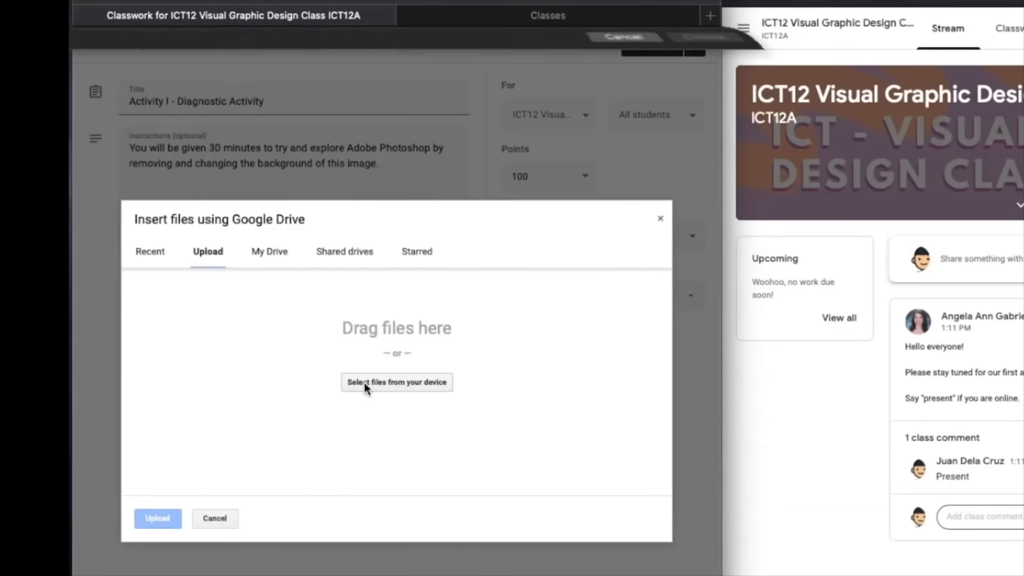
click(495, 326)
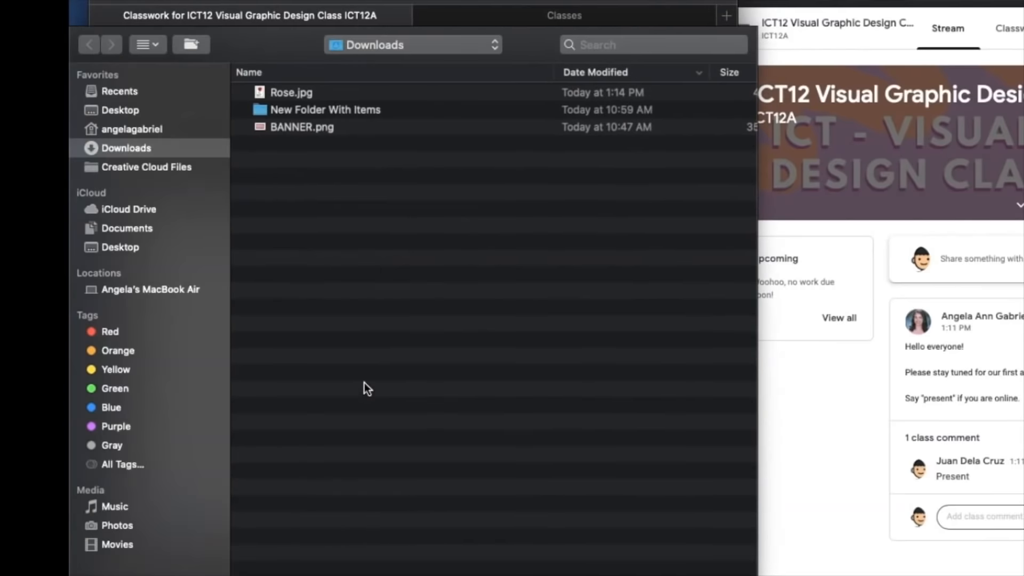
click(316, 95)
double_click(316, 95)
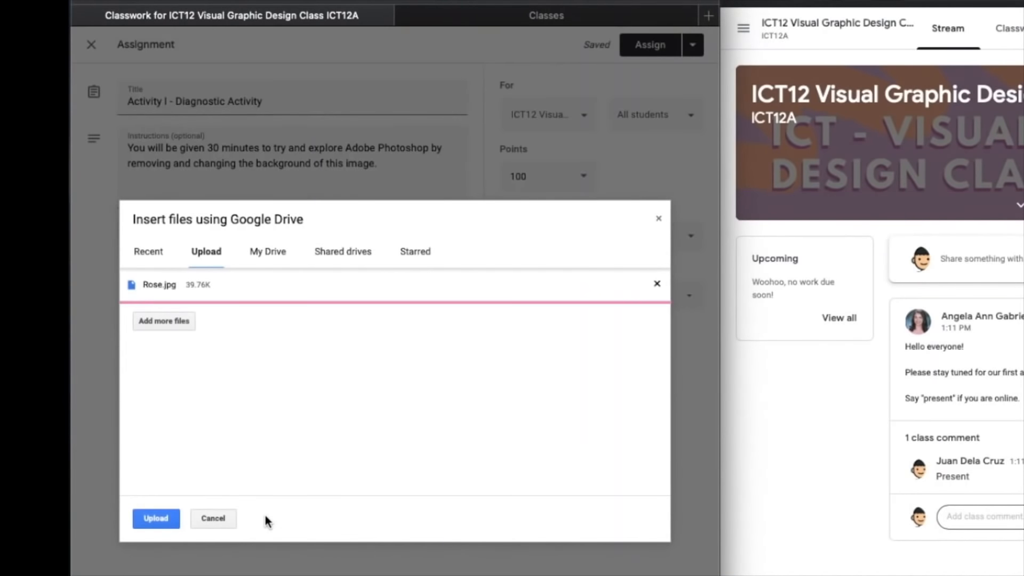
click(155, 519)
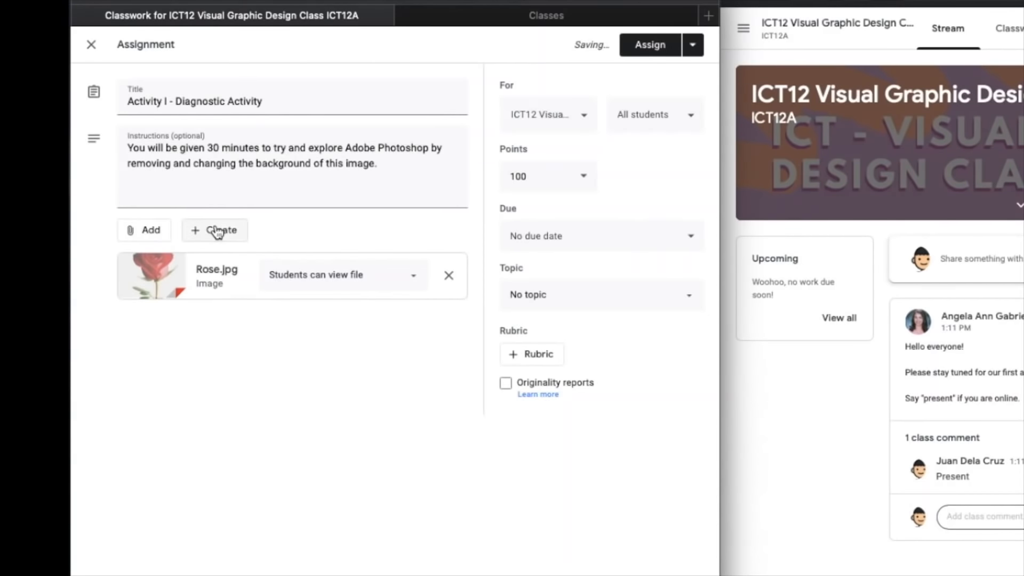
click(152, 230)
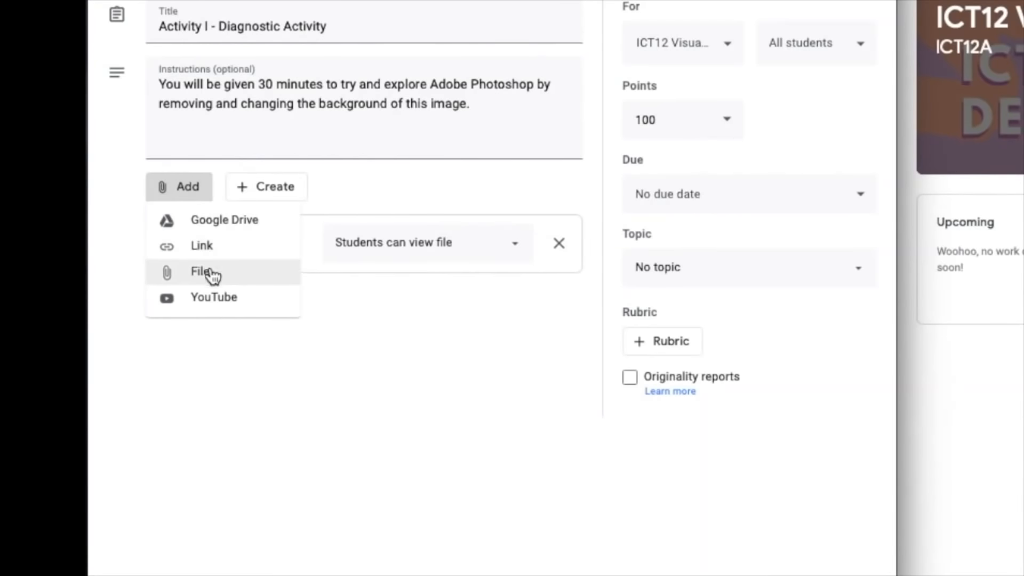
click(212, 300)
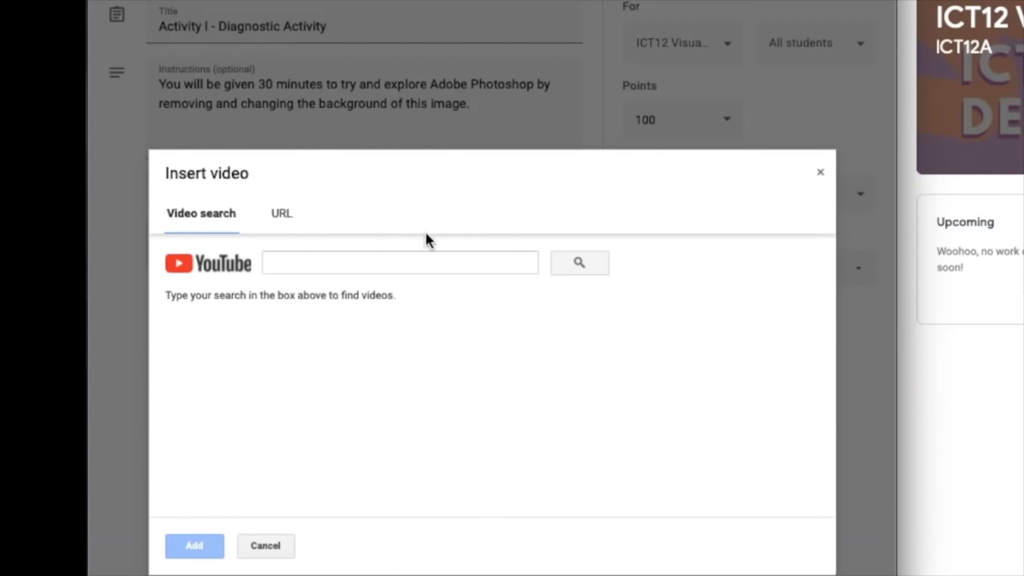
click(281, 216)
text(https://www.youtube.com/watch?v=XqVovsFZyck)
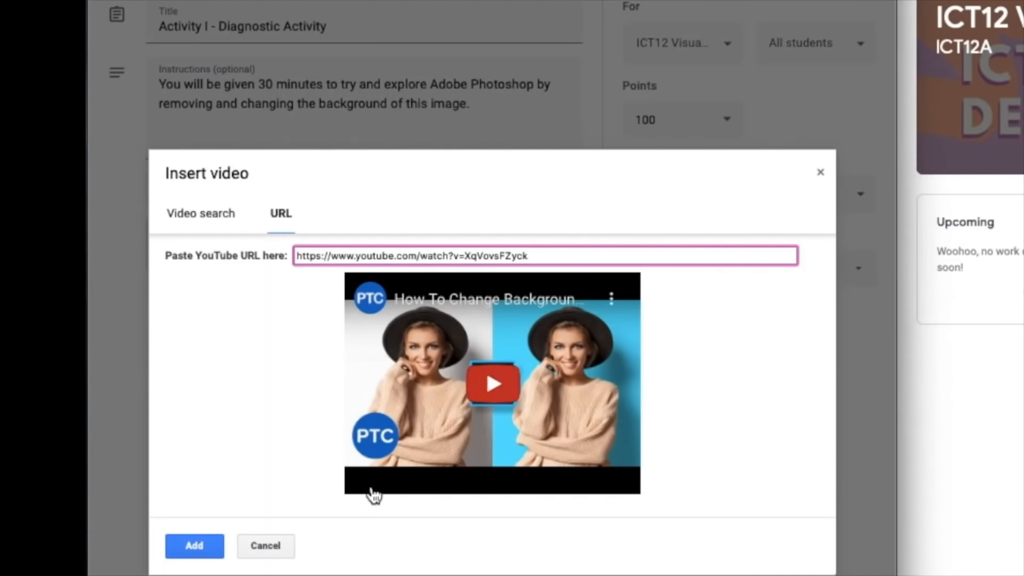
- Search YouTube for "How to change background in Photoshop" and select the video "How To Change Background Color in Photoshop (Fast & Easy!)"
click(201, 227)
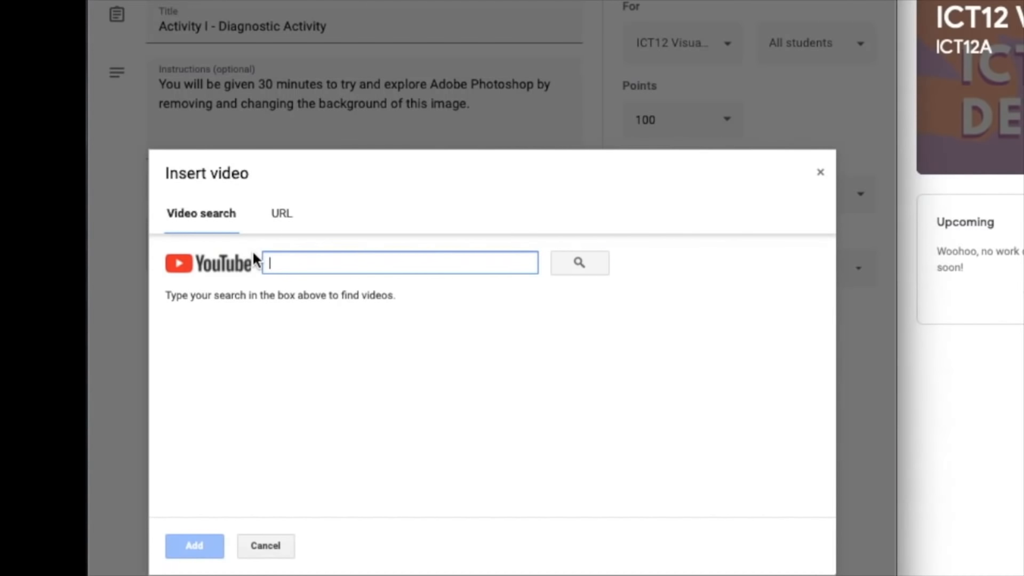
text(How t)
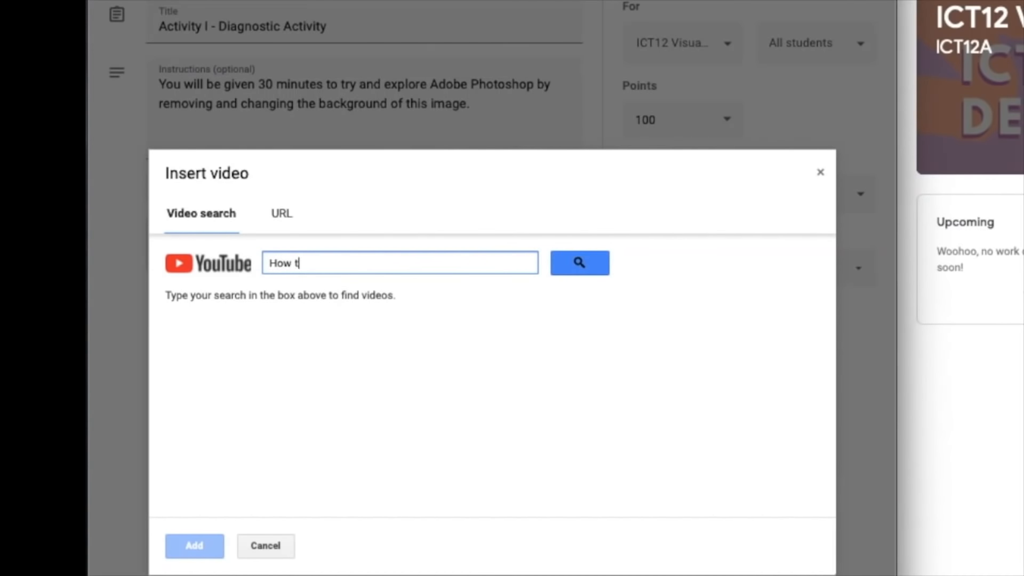
text(o change backg)
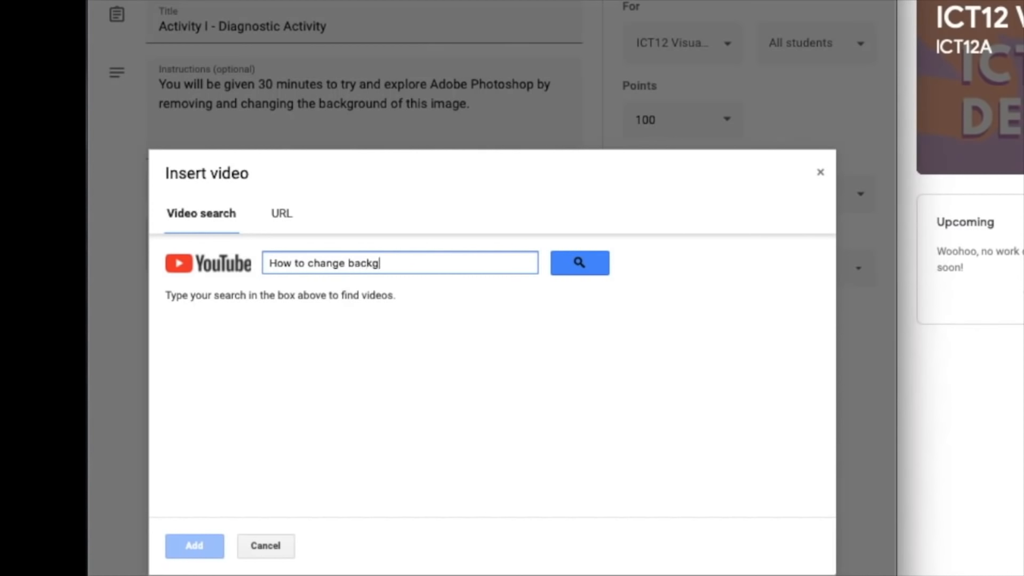
text(round in Photoshop)
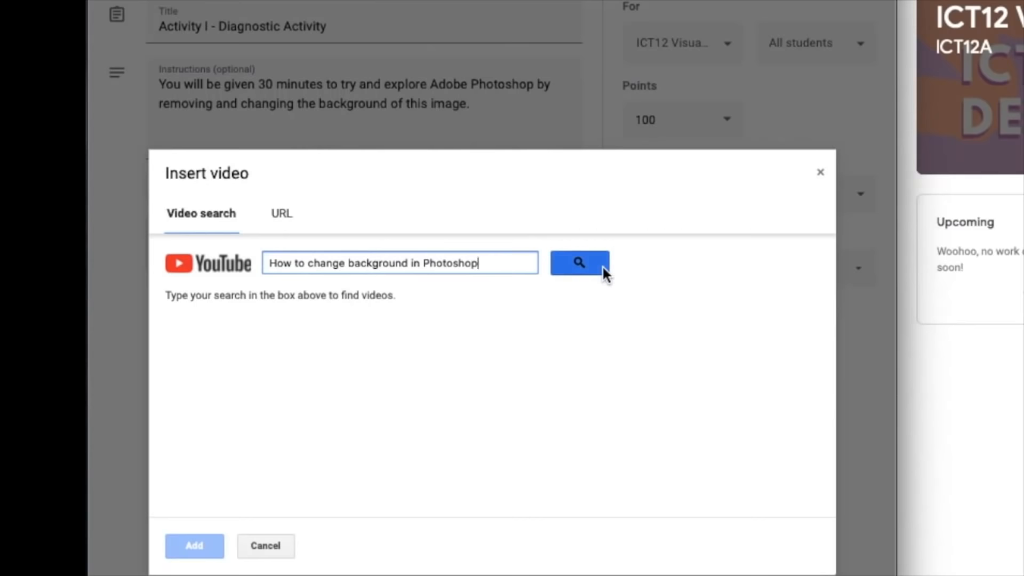
click(603, 268)
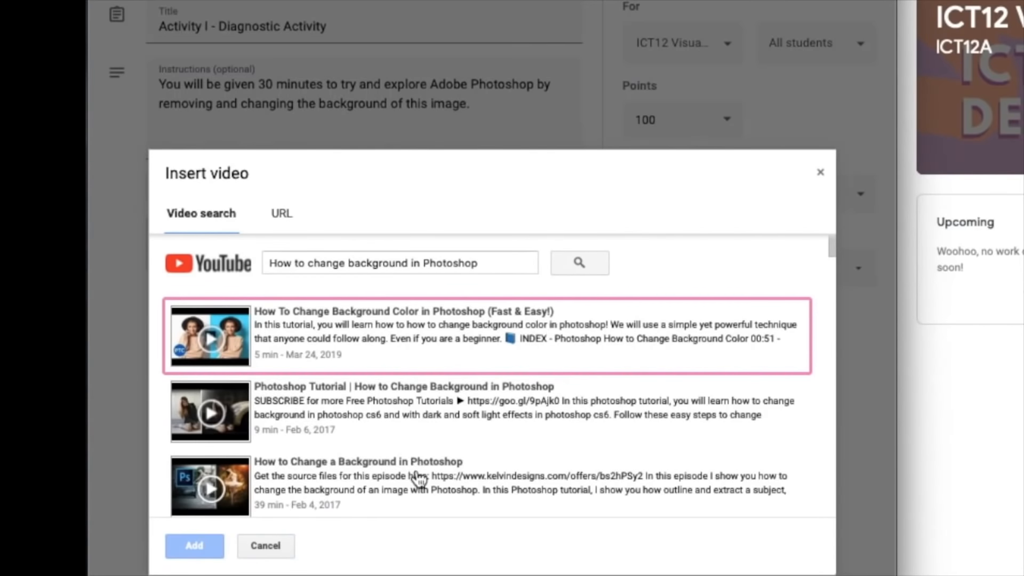
scroll(417, 476, down, 5)
scroll(417, 476, up, 5)
click(395, 348)
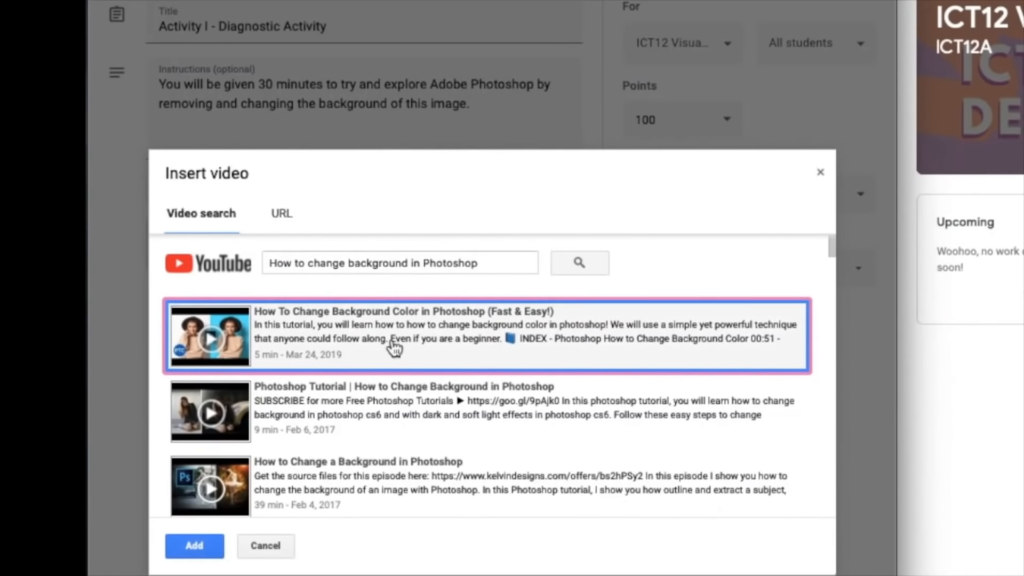
click(282, 216)
click(196, 212)
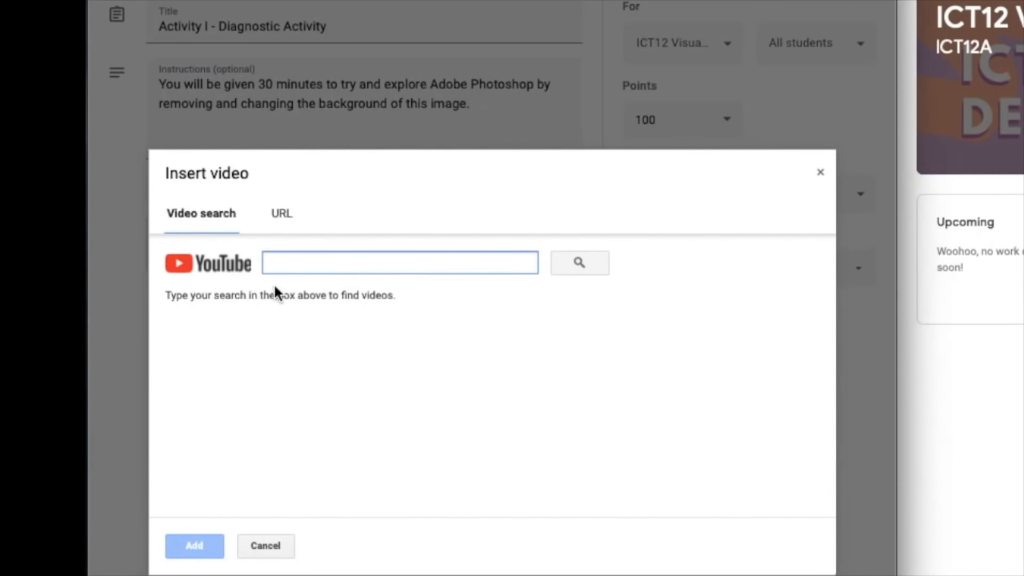
- Return to the video's URL entry and attach the linked YouTube video to the assignment
click(281, 213)
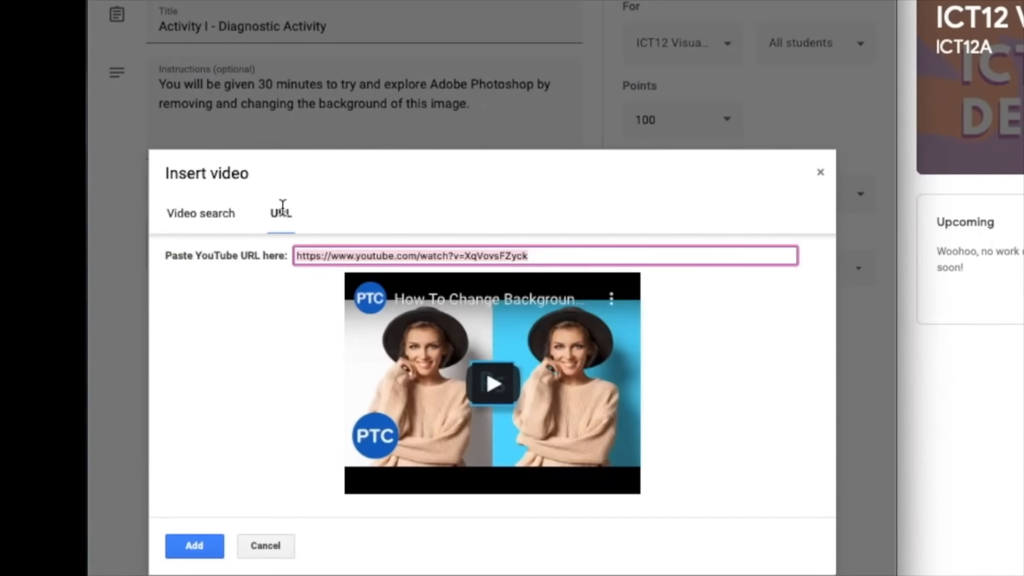
click(194, 545)
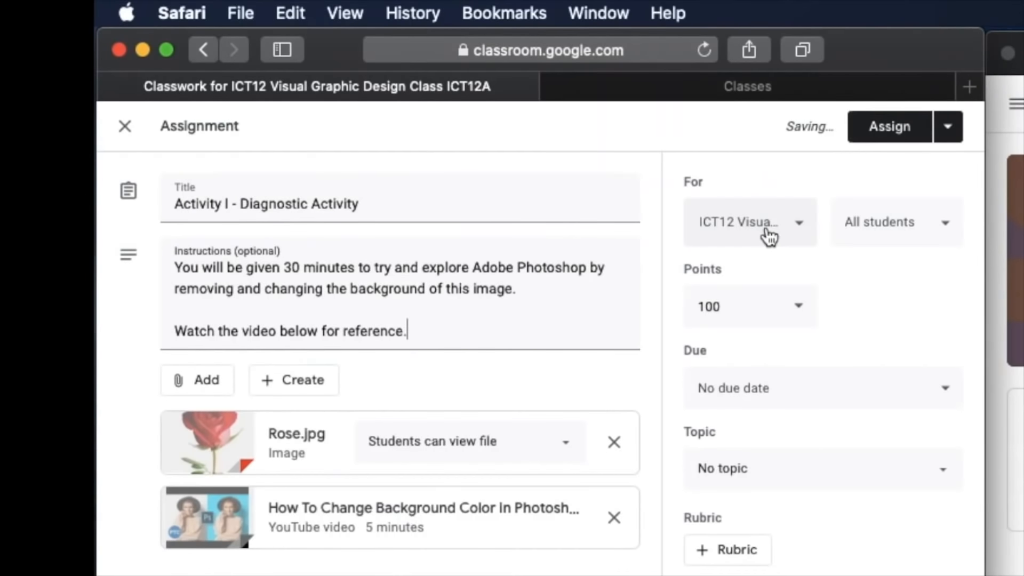
- View the classes that can receive the assignment, and try deselecting and reselecting all students as recipients
click(768, 237)
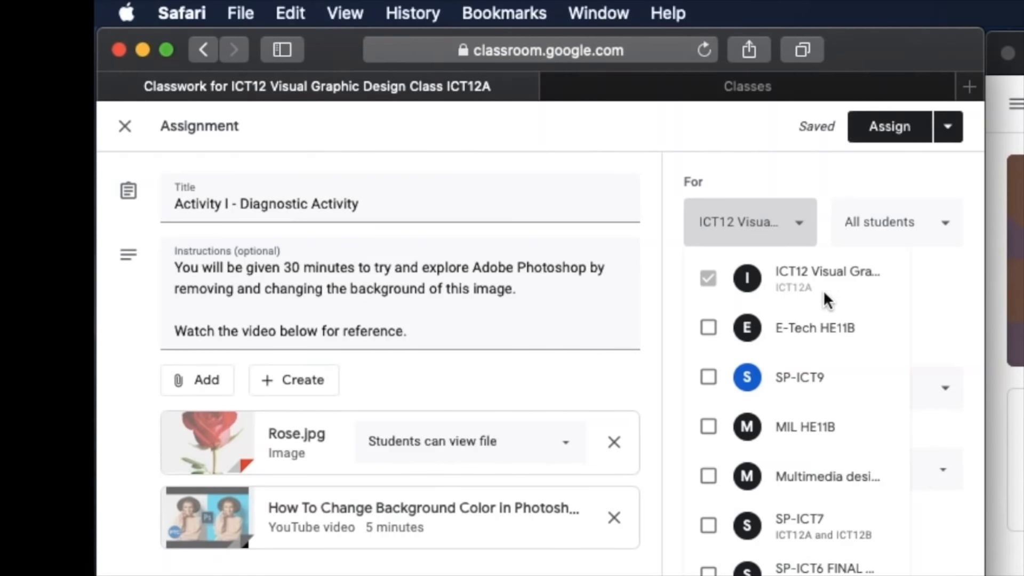
click(881, 236)
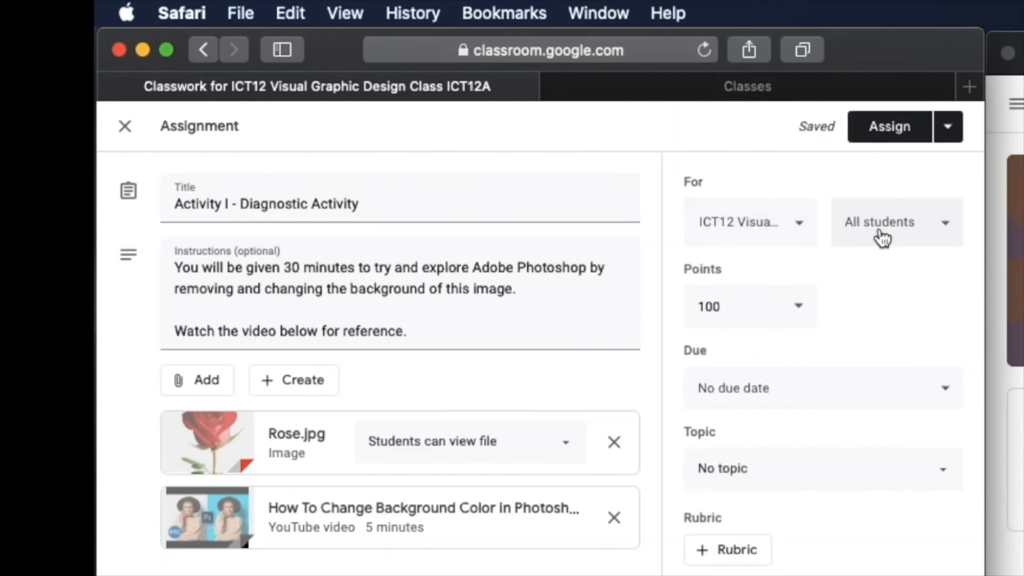
click(881, 236)
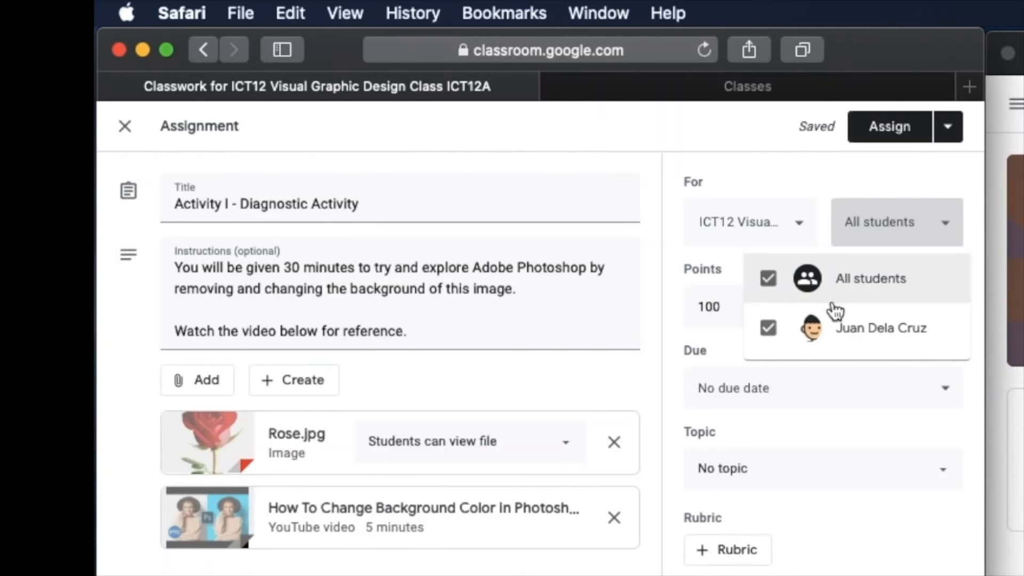
click(766, 289)
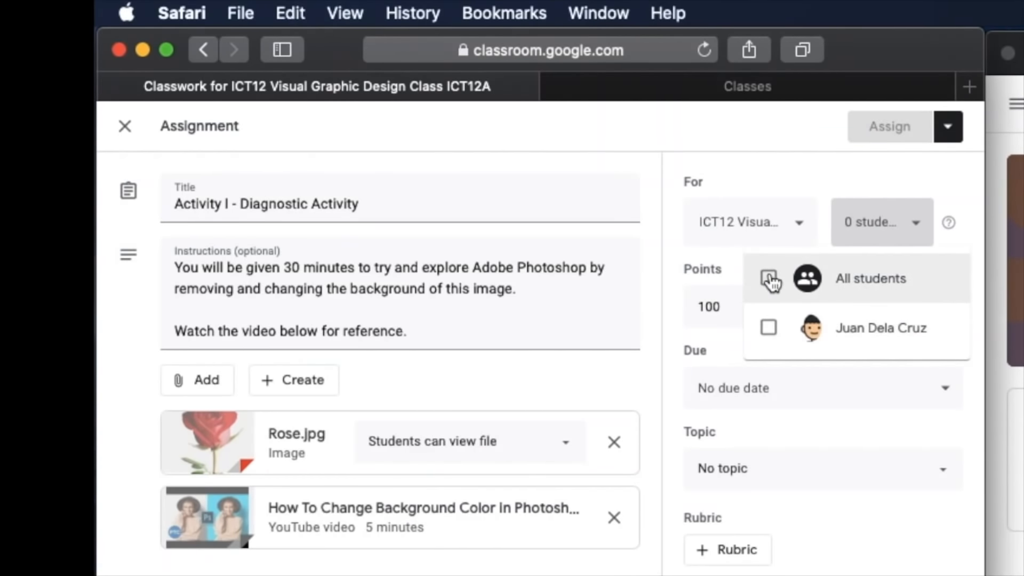
click(769, 282)
click(883, 237)
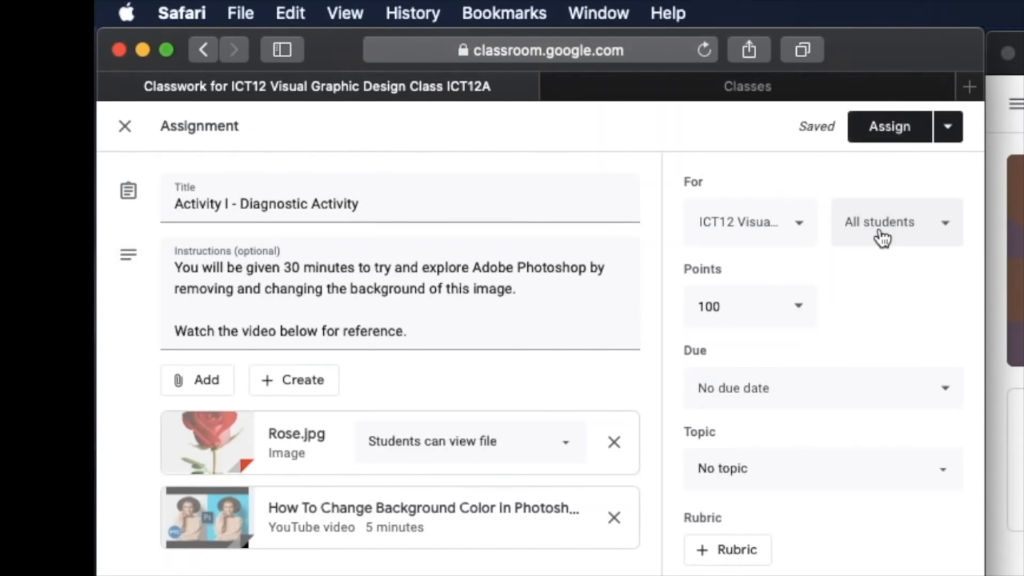
click(883, 238)
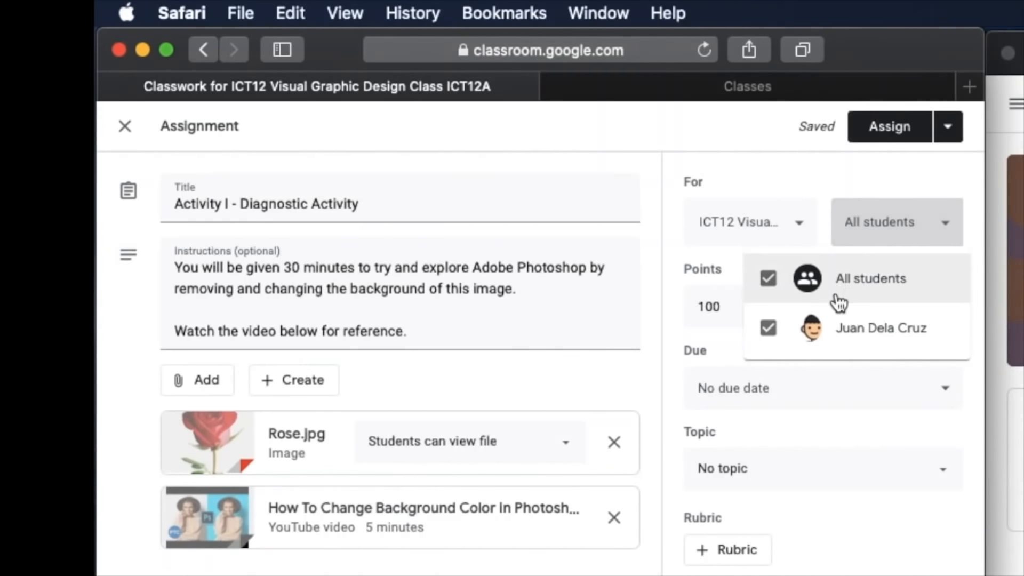
click(767, 293)
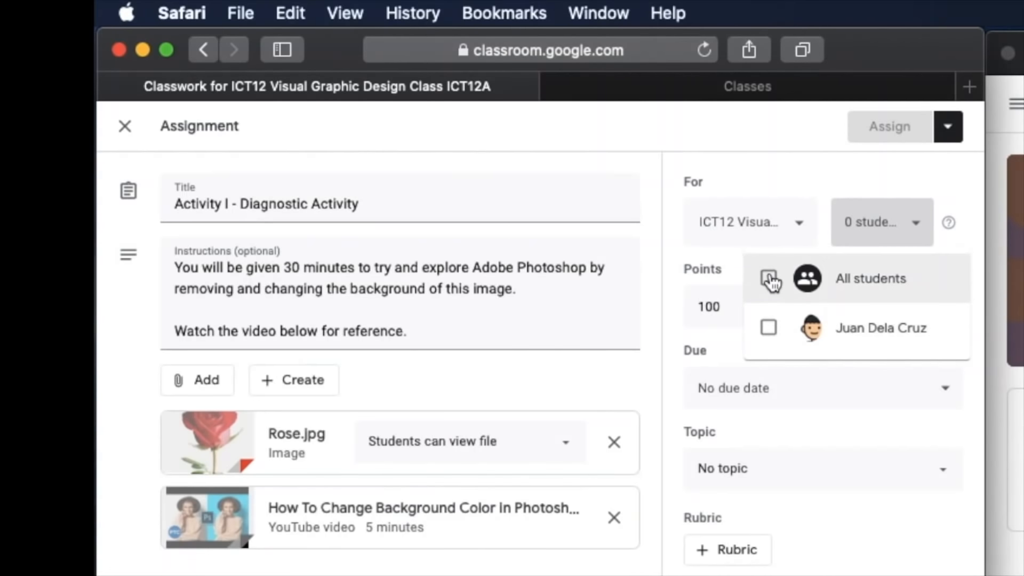
click(770, 279)
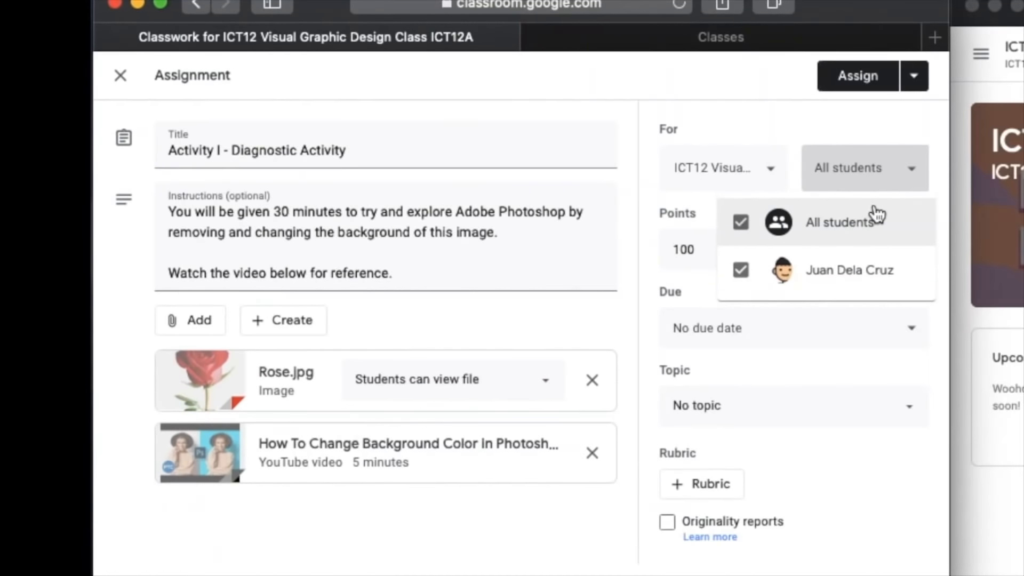
- Set the diagnostic activity's points to Ungraded
click(850, 529)
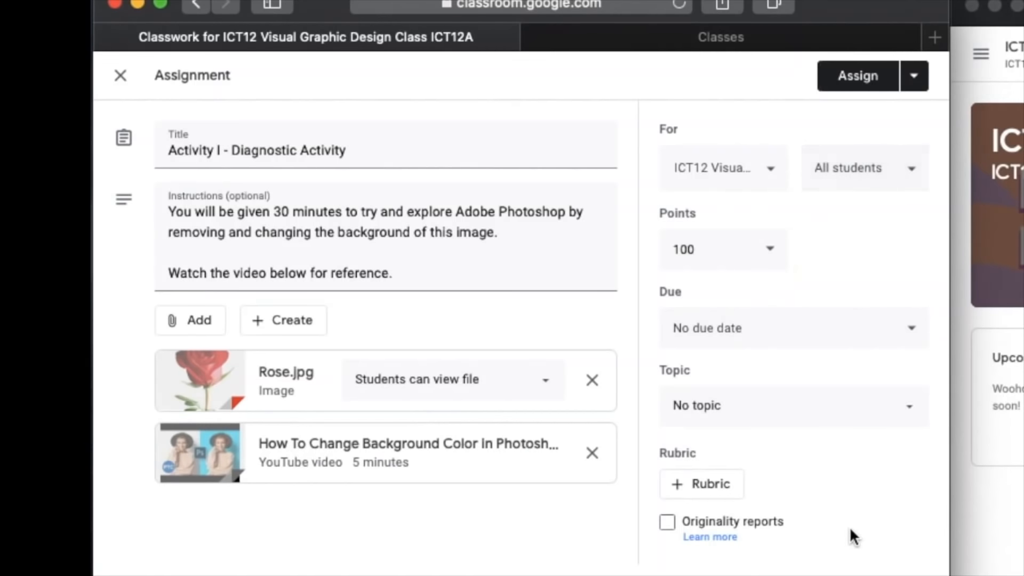
click(778, 261)
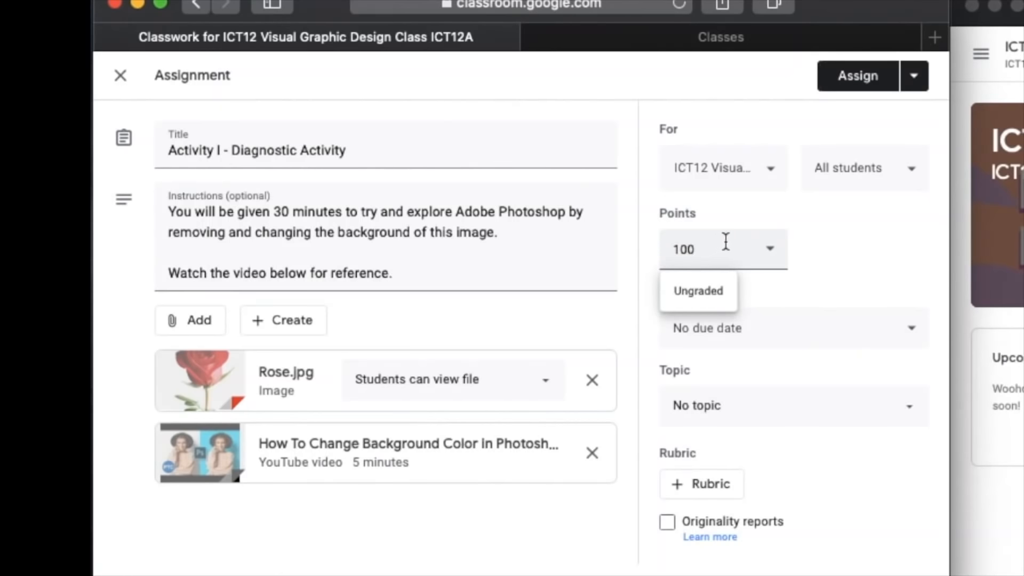
click(715, 292)
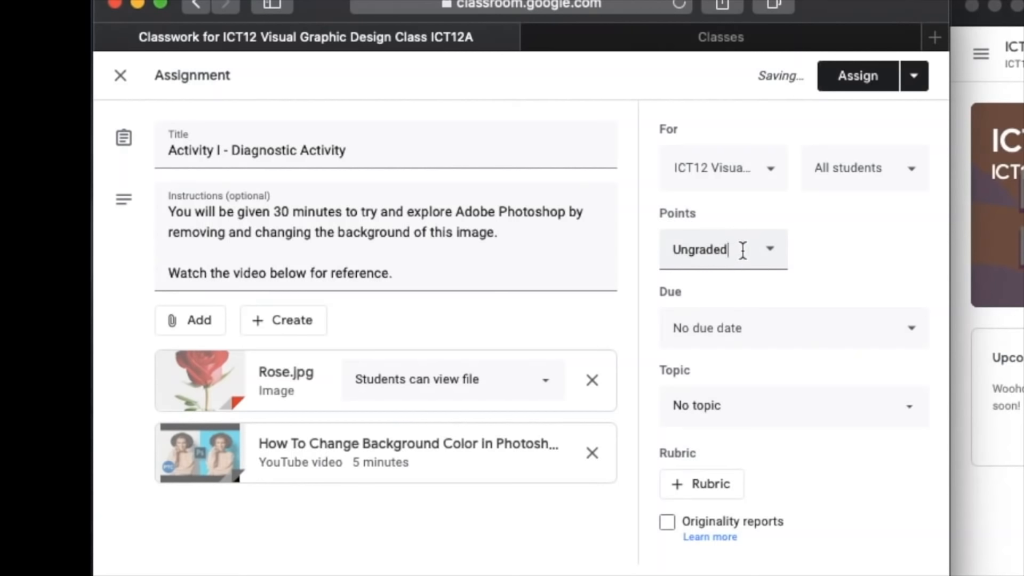
- Set the assignment's due date to Jun 4, 2020 with a due time of 11:59 PM
click(749, 339)
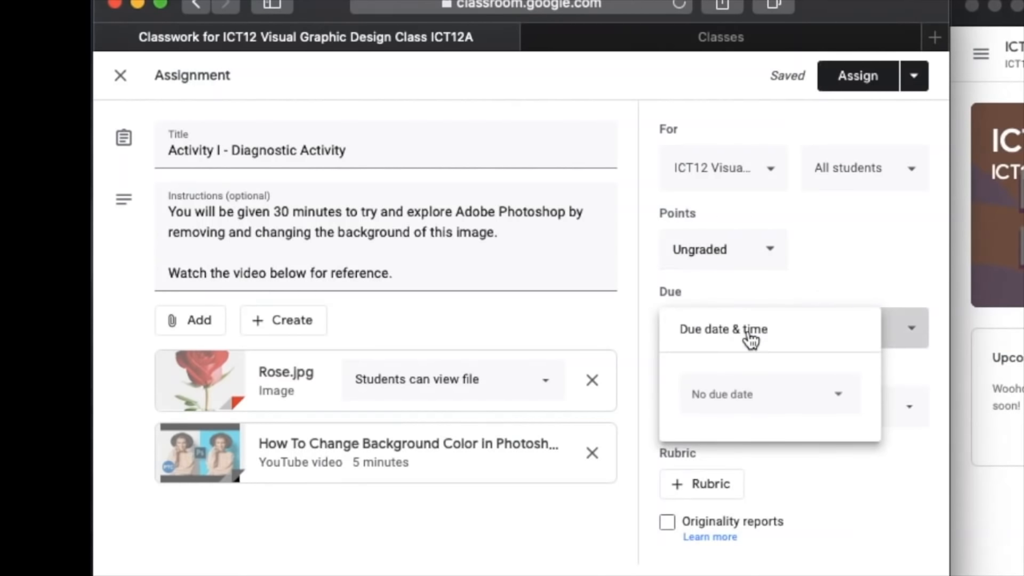
click(749, 401)
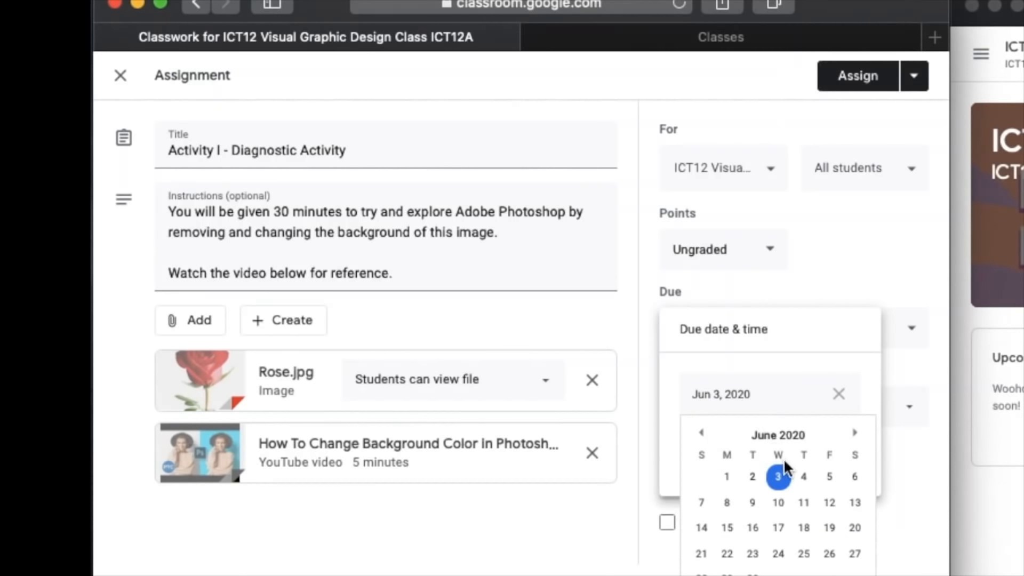
click(802, 478)
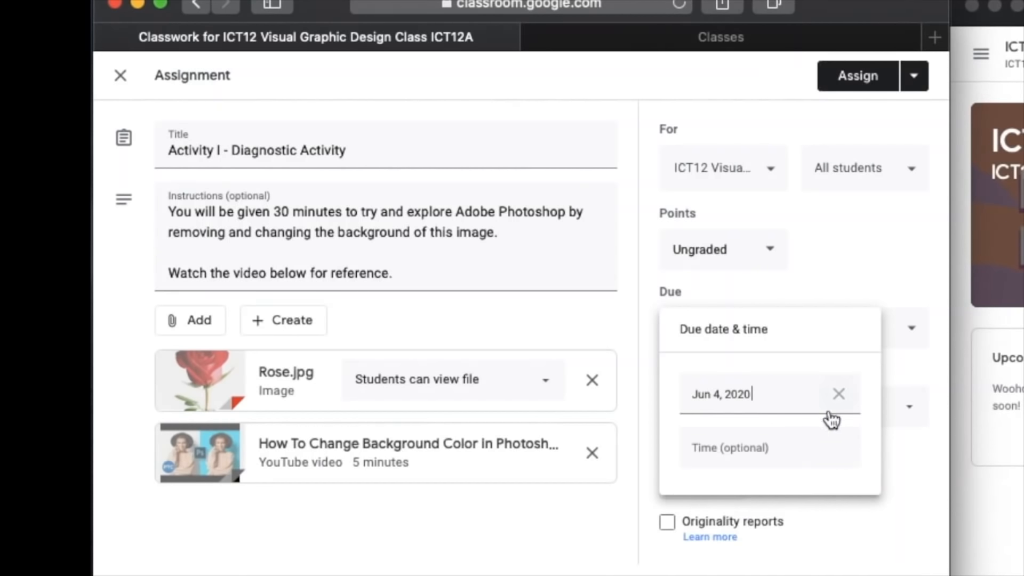
click(827, 448)
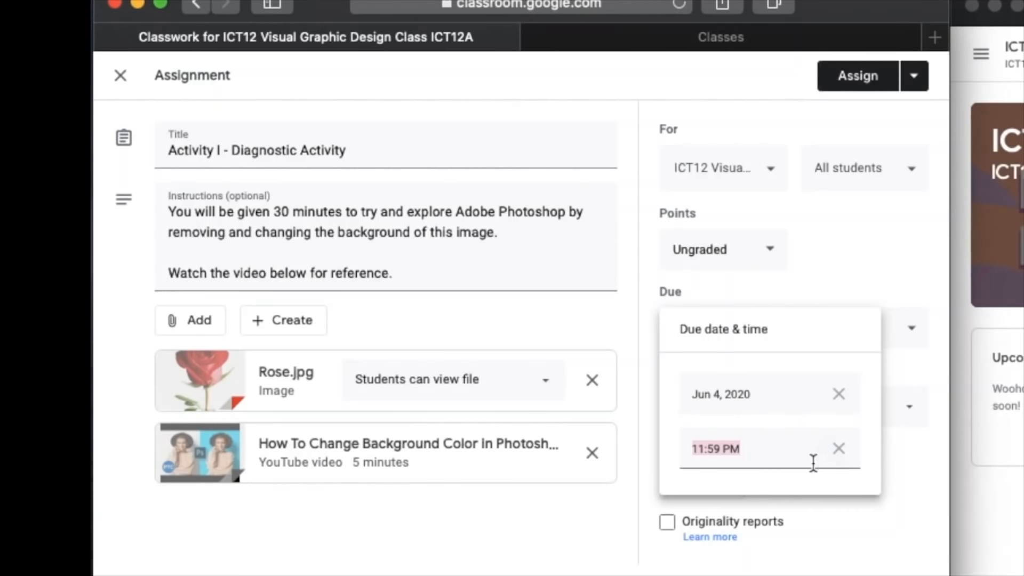
click(805, 527)
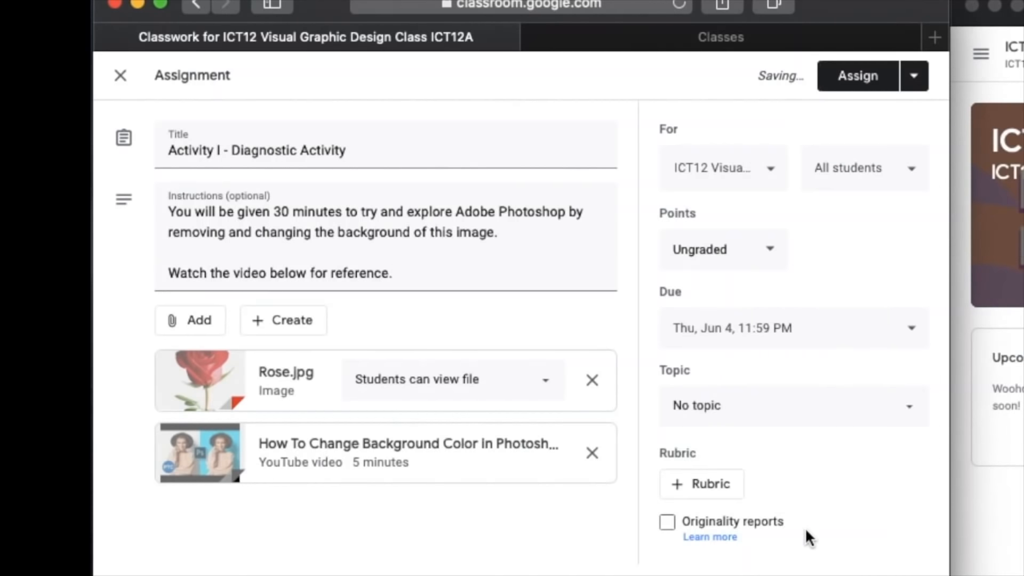
- Check the topic choices, keep No topic, and assign Activity I - Diagnostic Activity to the class
click(755, 414)
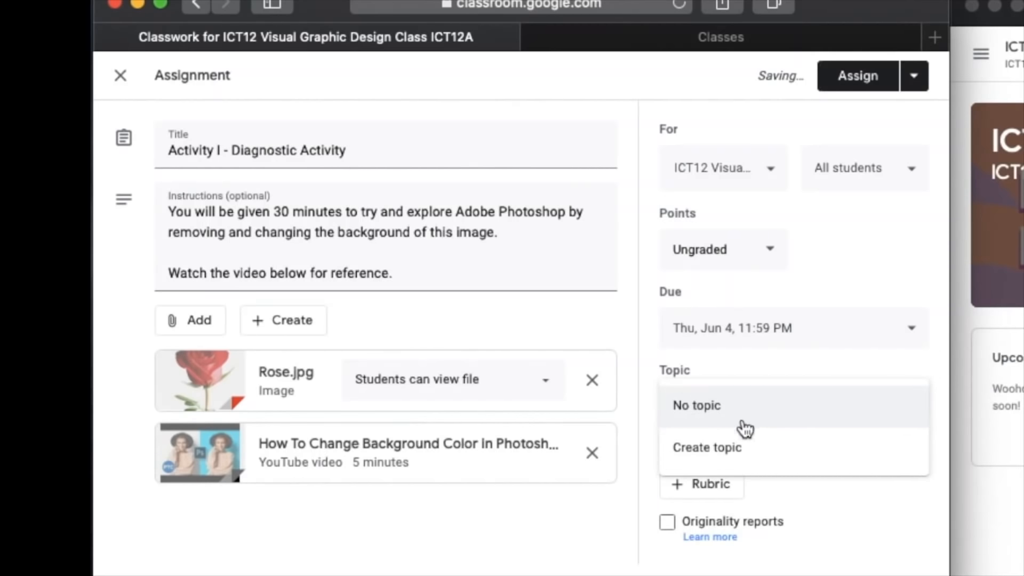
click(857, 532)
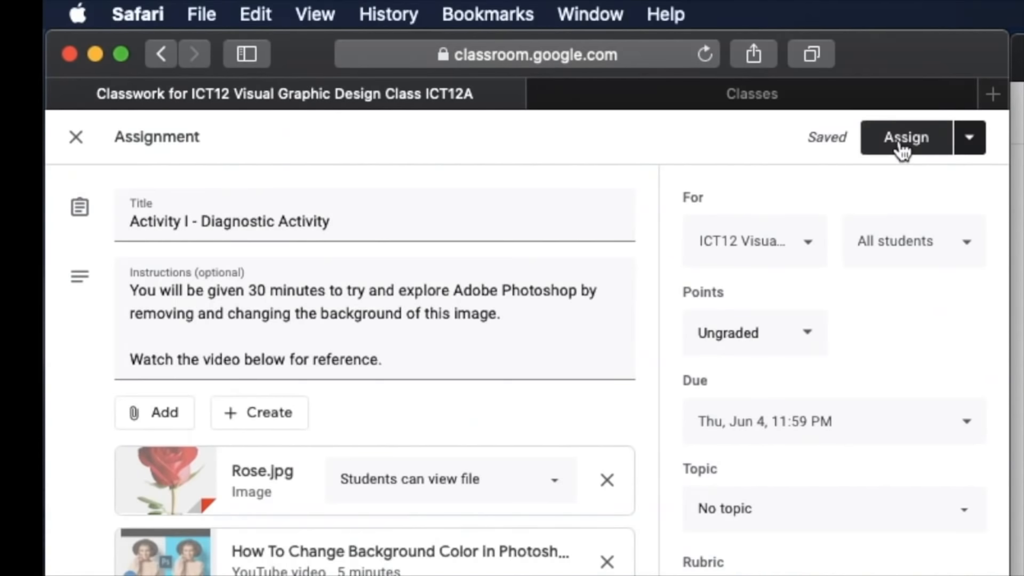
click(900, 142)
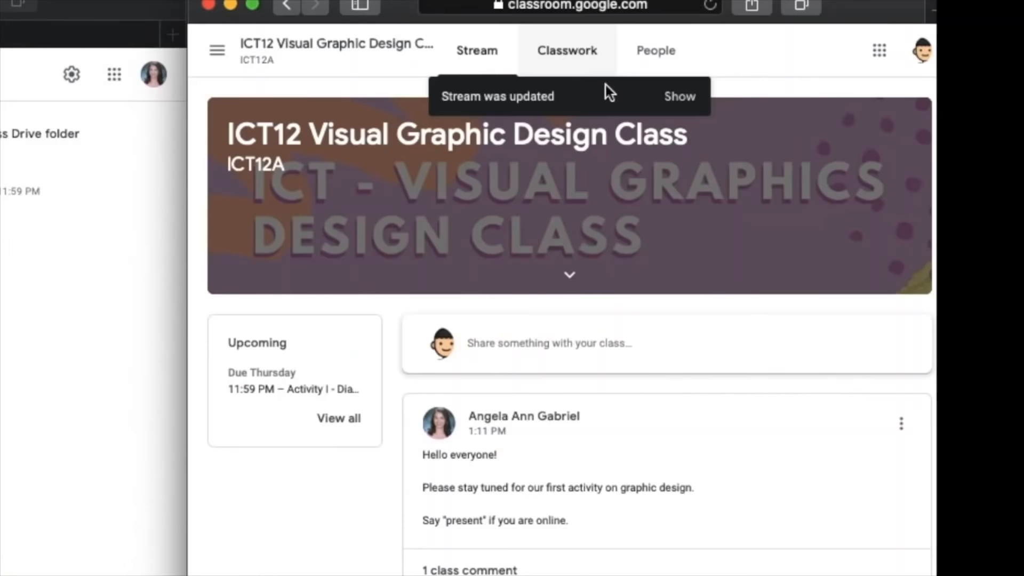
- In the student's window, show the updated Stream, open Activity I - Diagnostic Activity and dismiss the guide to adding files
click(682, 111)
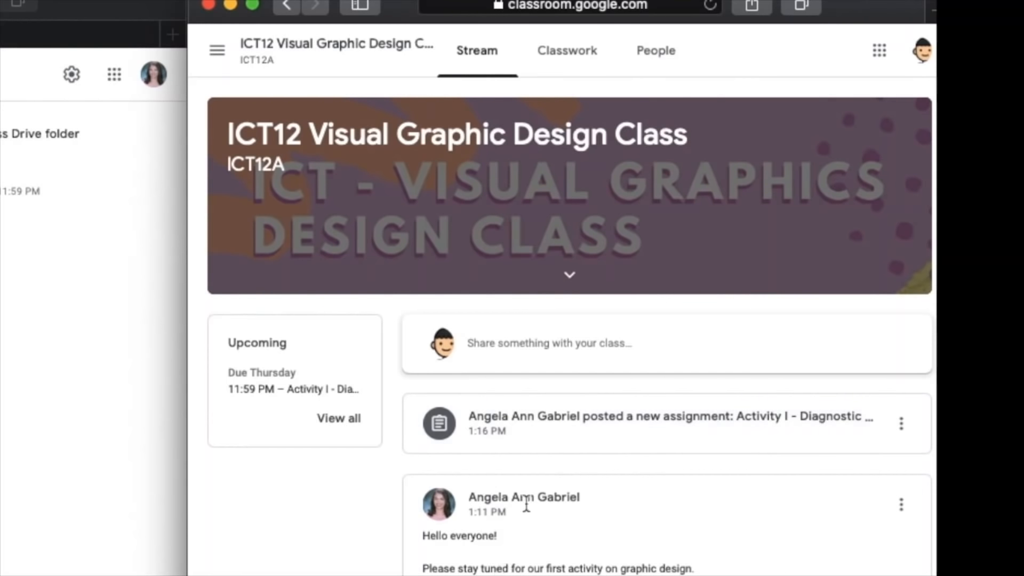
click(561, 431)
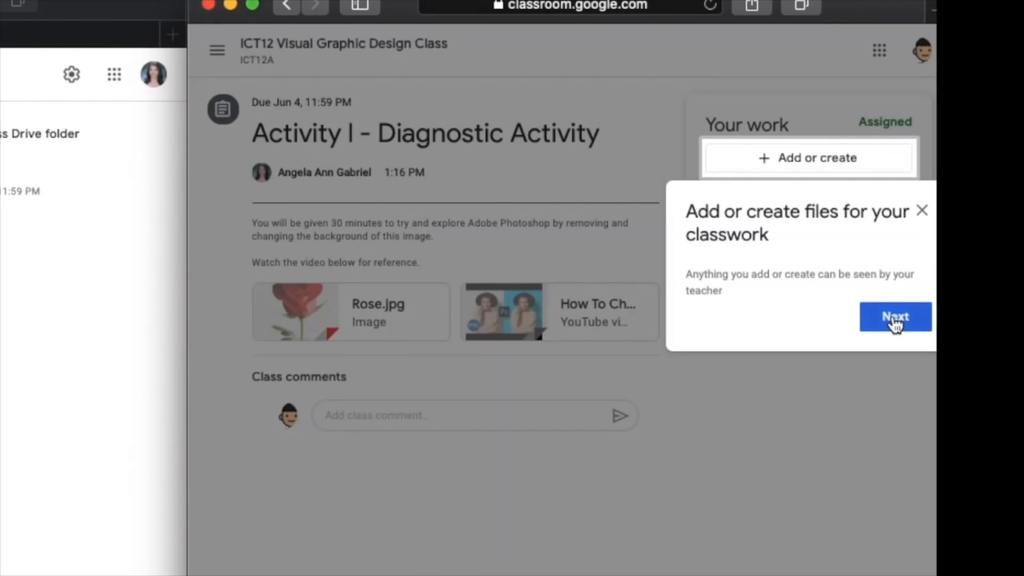
click(922, 212)
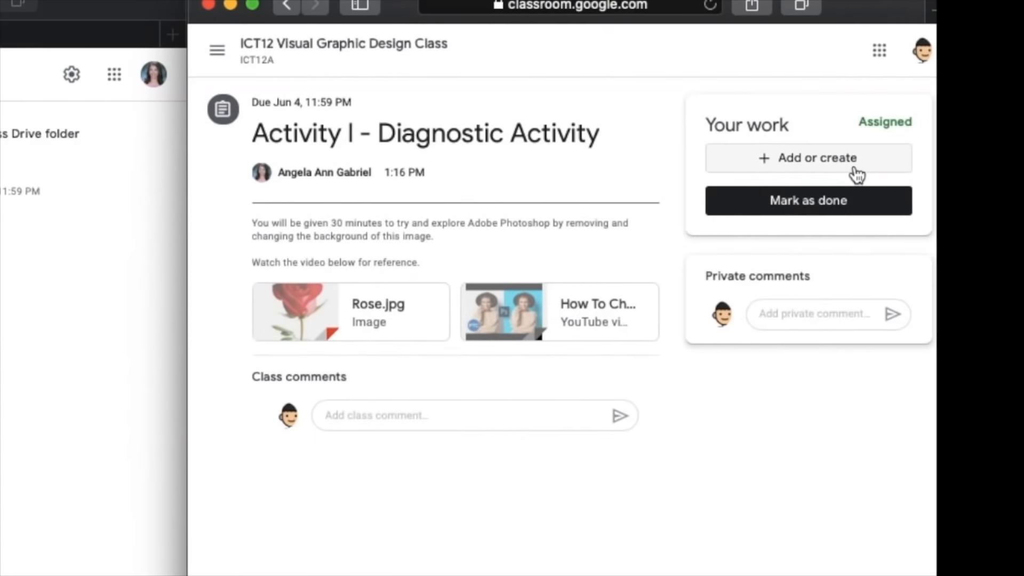
- View the student's options for adding or creating work, and mark the activity as done without attaching anything
click(856, 171)
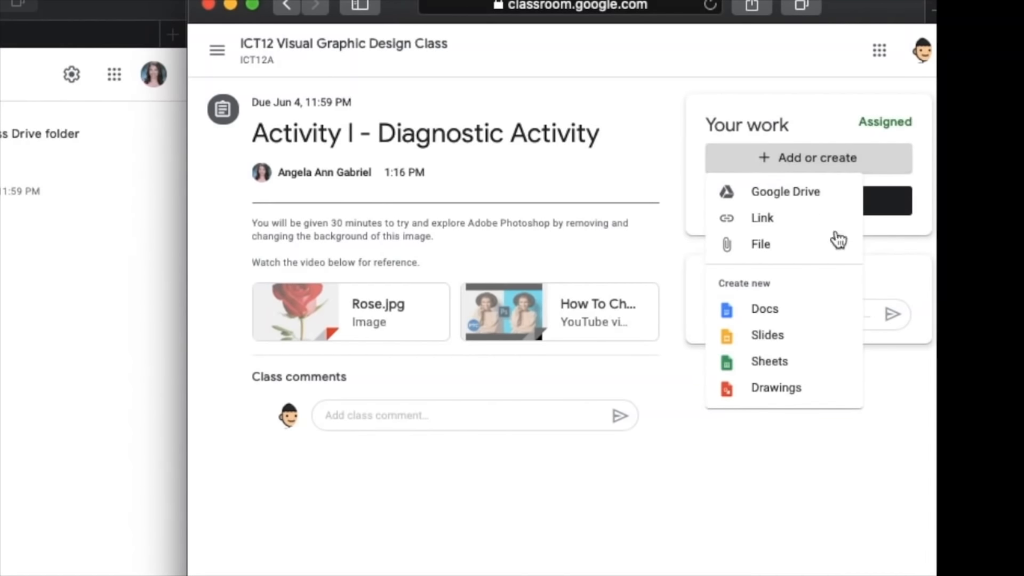
click(640, 459)
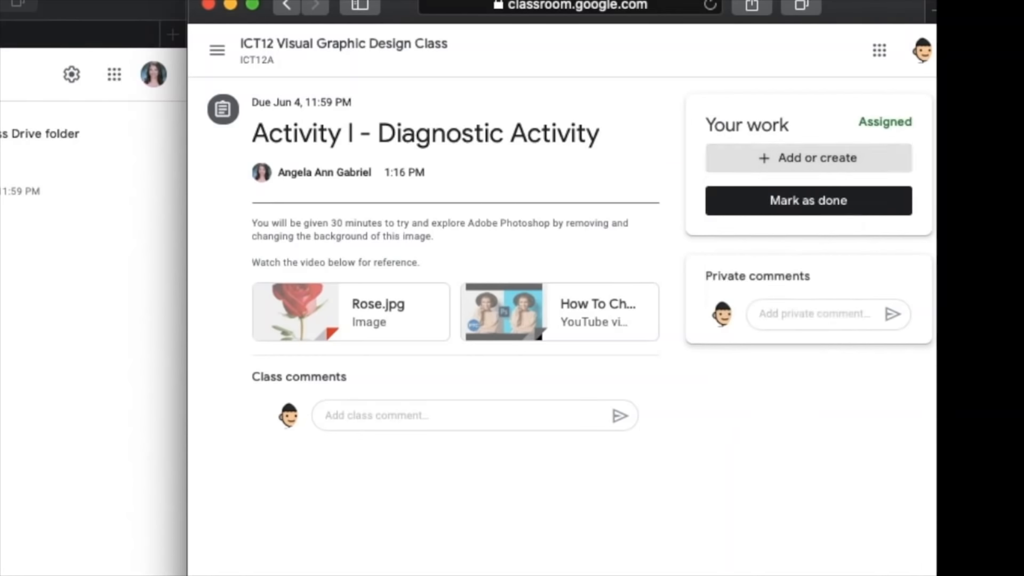
click(817, 214)
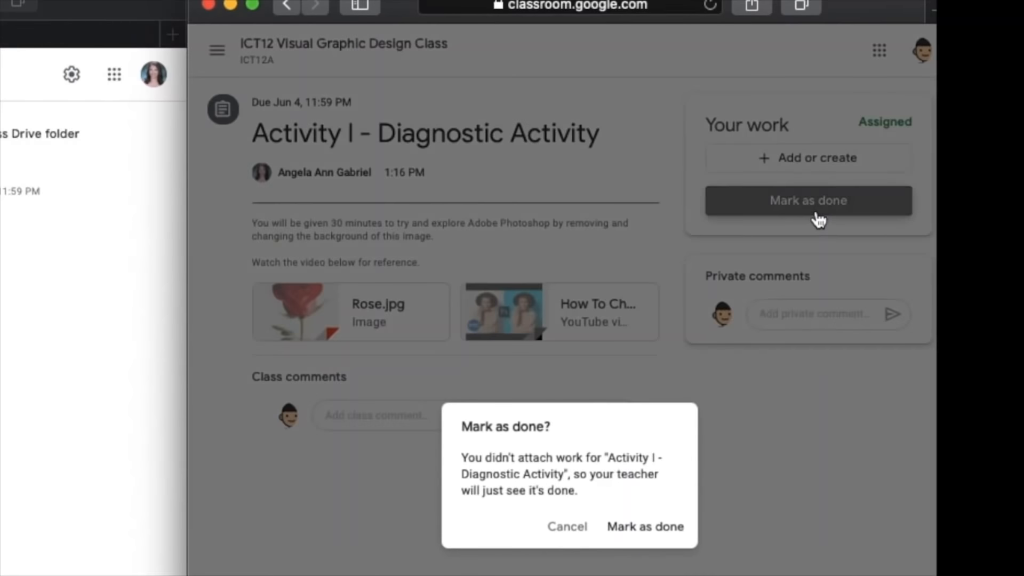
click(668, 525)
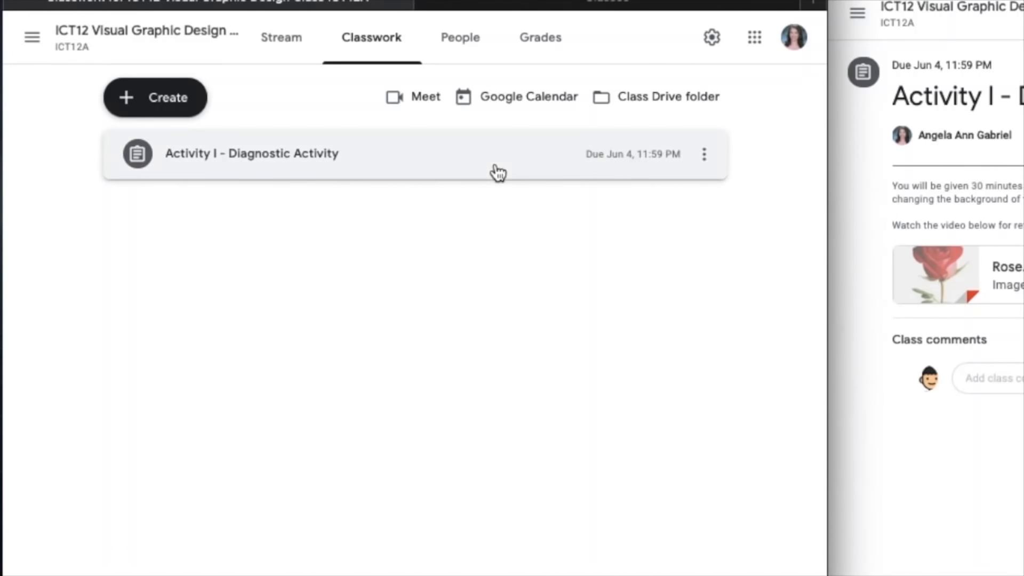
- In the teacher's Classwork, expand Activity I - Diagnostic Activity, view the turned-in student work, and return to Classwork
click(497, 172)
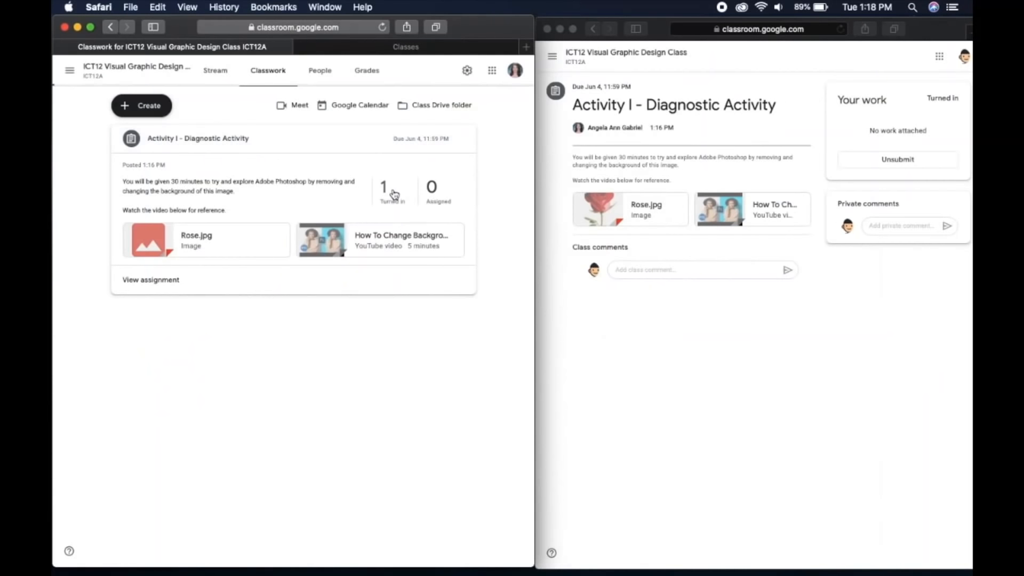
click(583, 246)
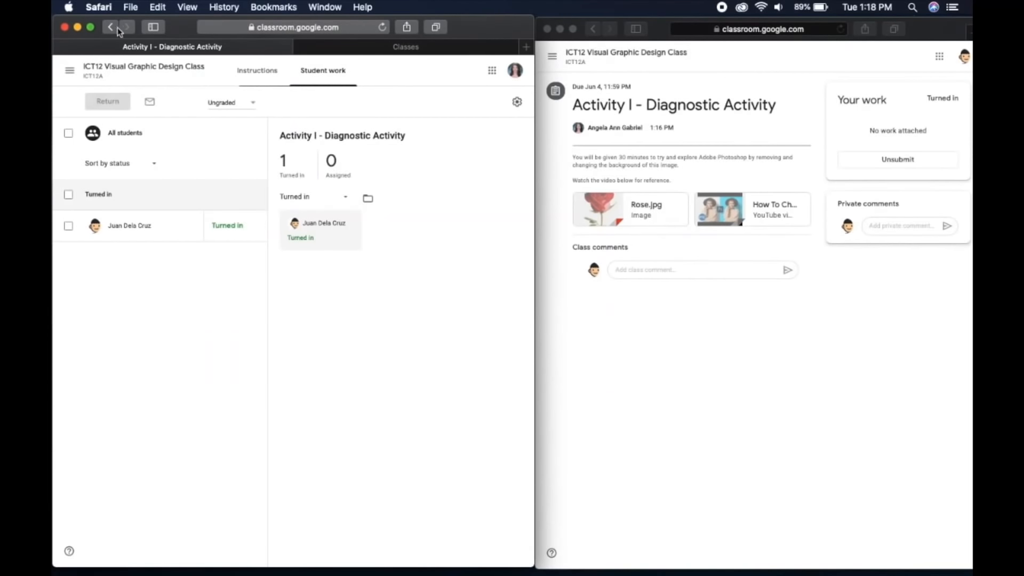
click(117, 29)
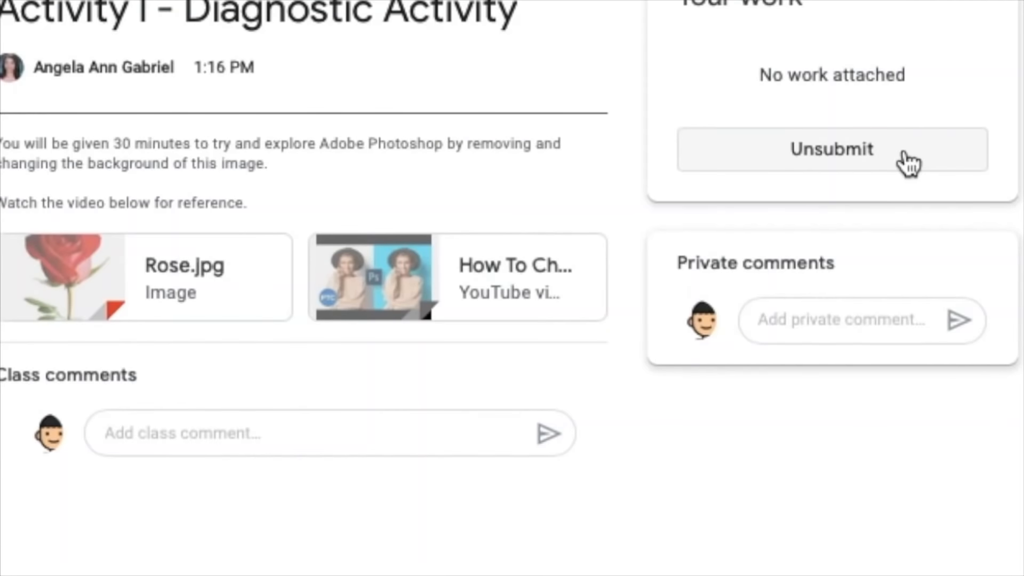
- In the student's window, unsubmit the work for Activity I - Diagnostic Activity
click(909, 164)
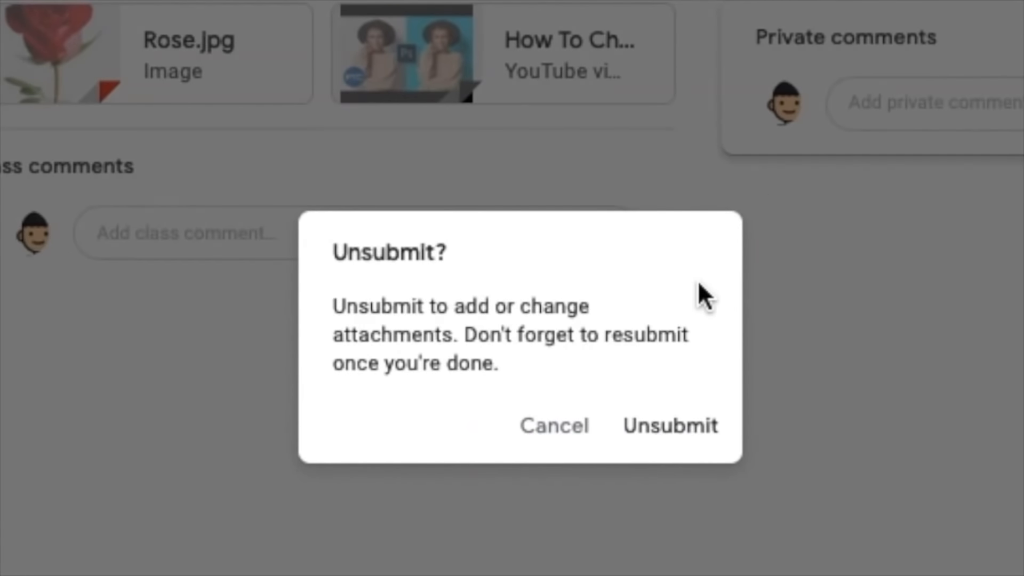
click(681, 424)
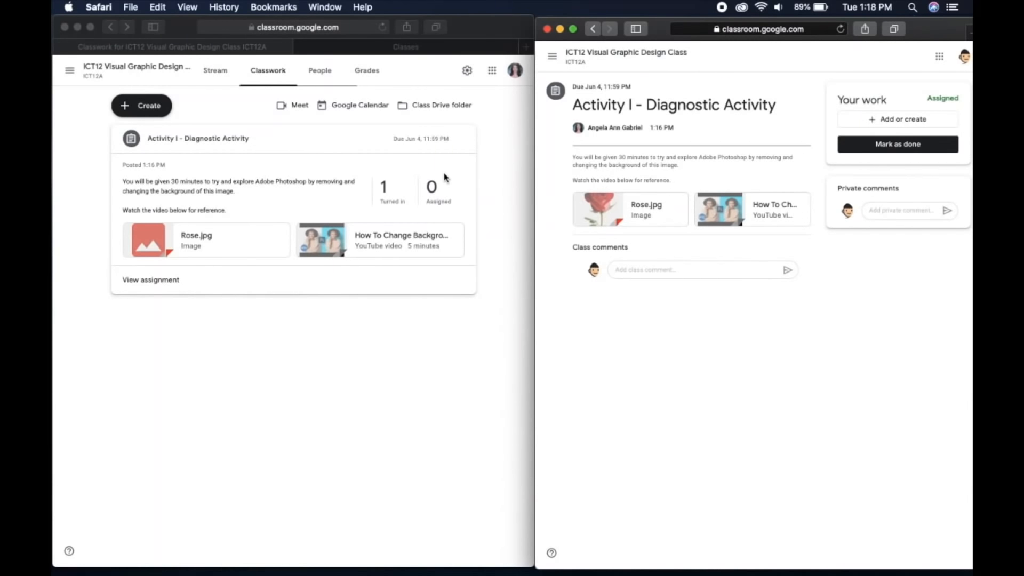
- Reload the teacher's Classwork page and expand Activity I - Diagnostic Activity to recheck its submission status
click(393, 158)
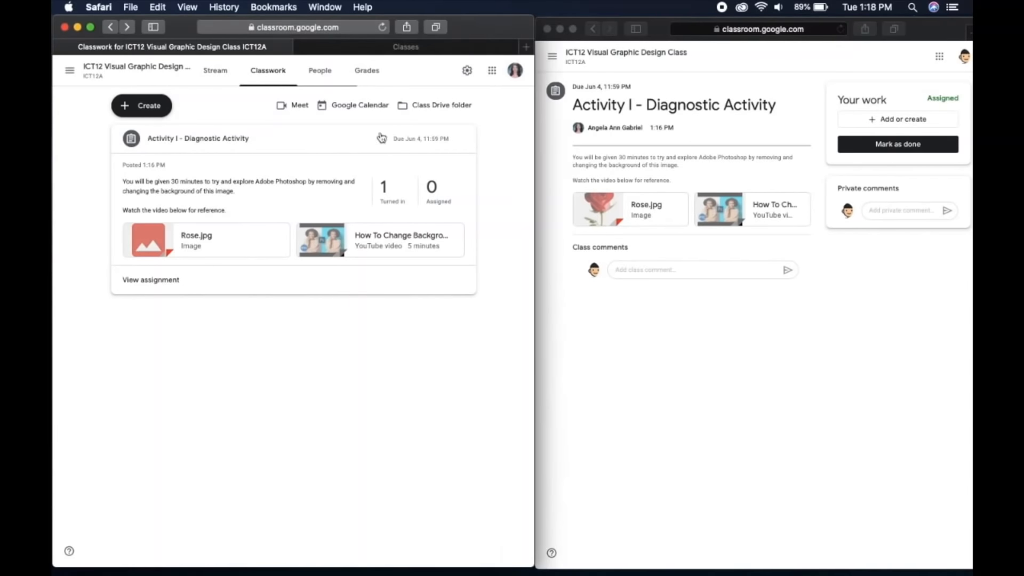
click(382, 27)
click(373, 135)
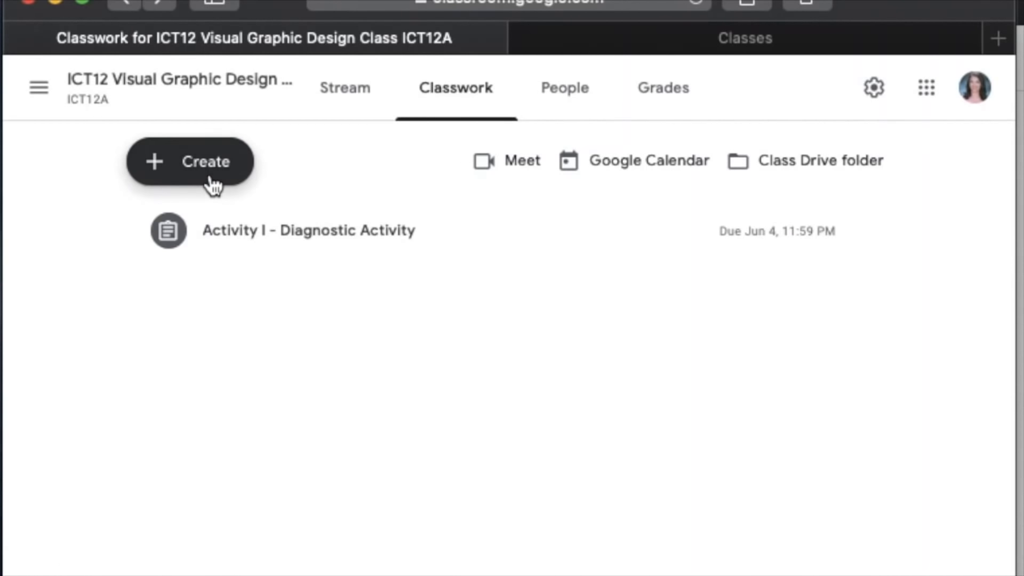
- Open a new quiz assignment to view its form with the Blank Quiz attachment, and close it without assigning
click(209, 179)
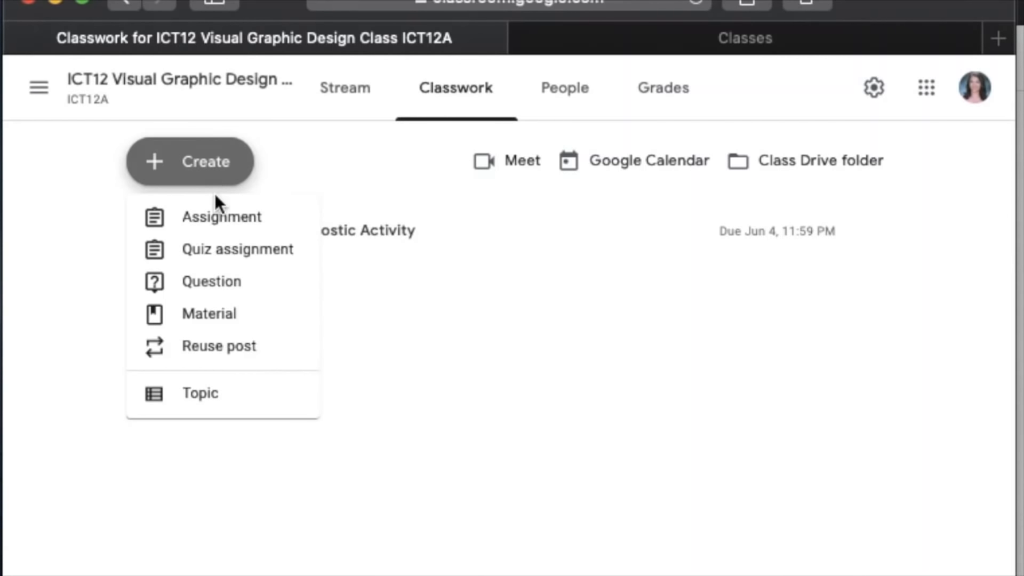
click(212, 184)
click(213, 184)
click(224, 255)
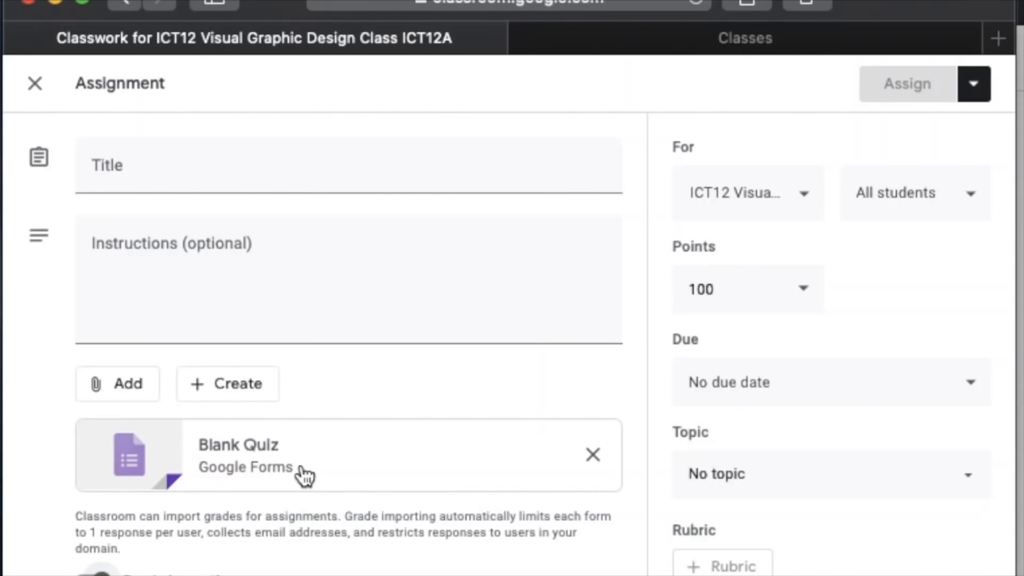
click(34, 85)
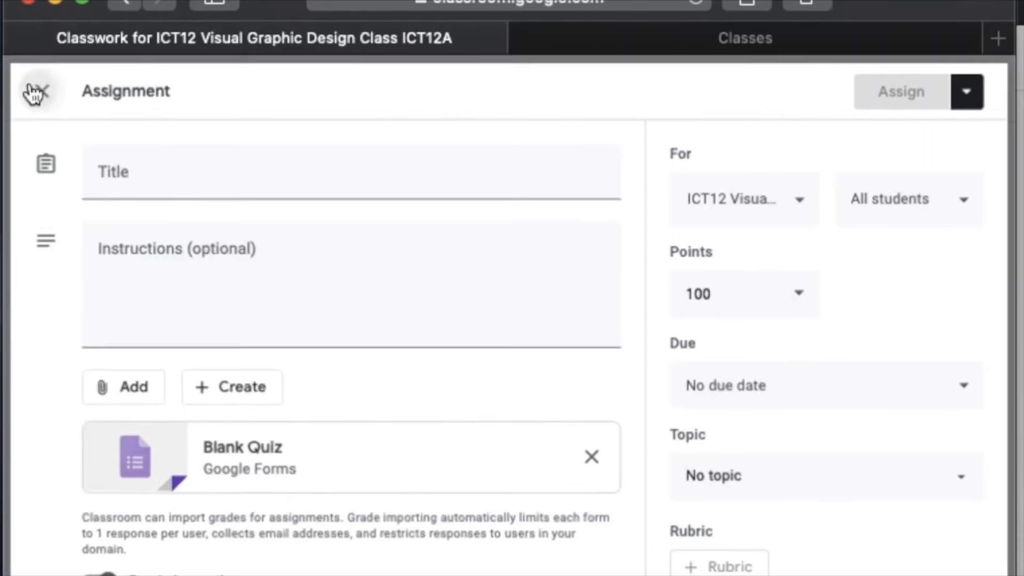
- Open a new question post to view its settings, and close it without asking anything
click(188, 180)
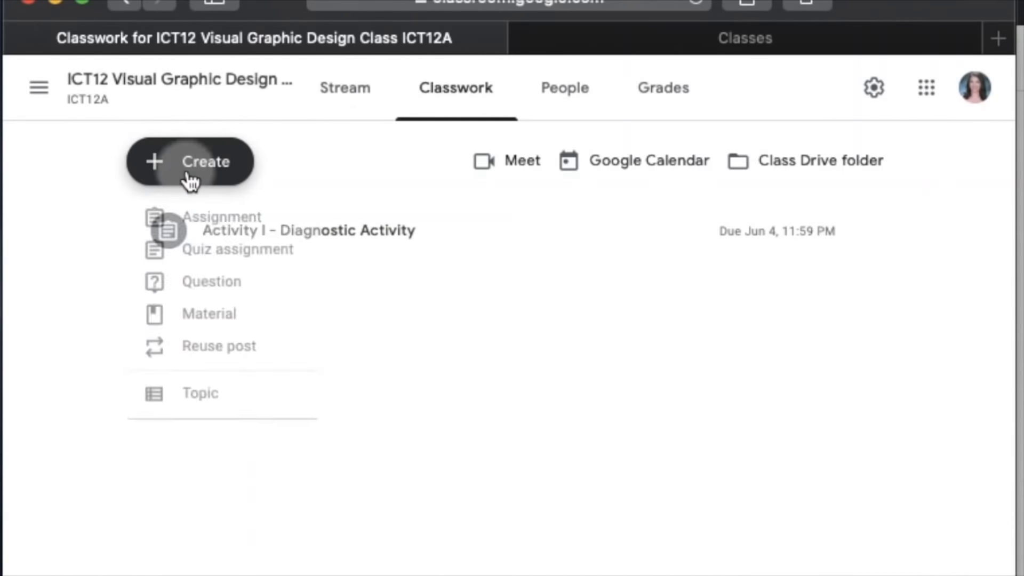
click(220, 292)
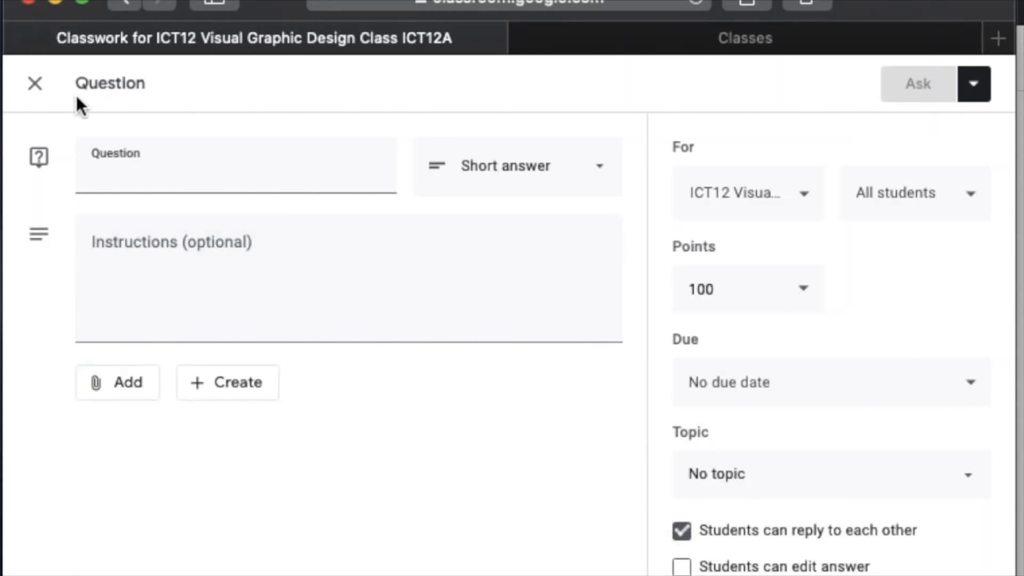
click(31, 86)
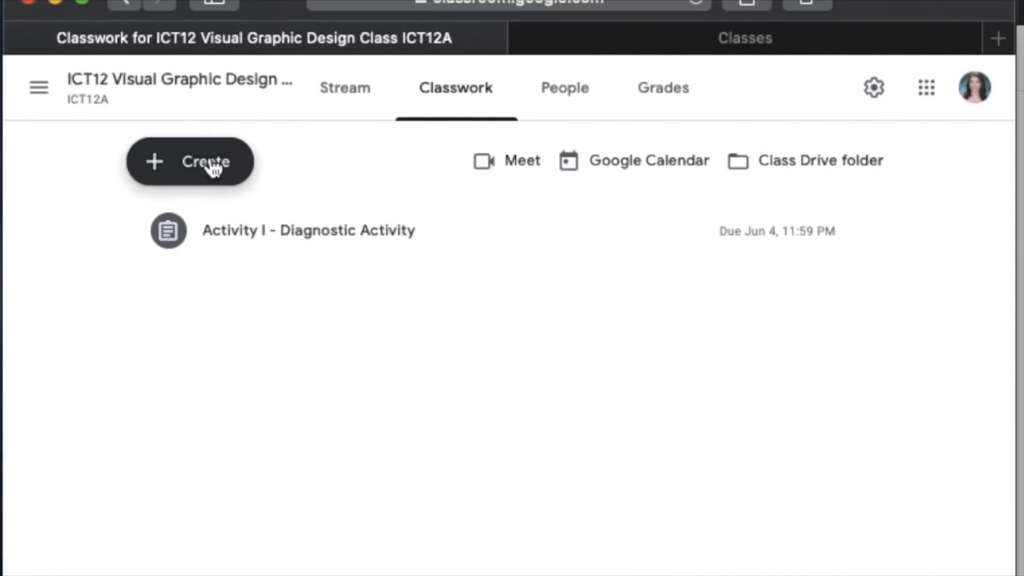
- Open a new material post to view its fields, and close it without posting
click(214, 165)
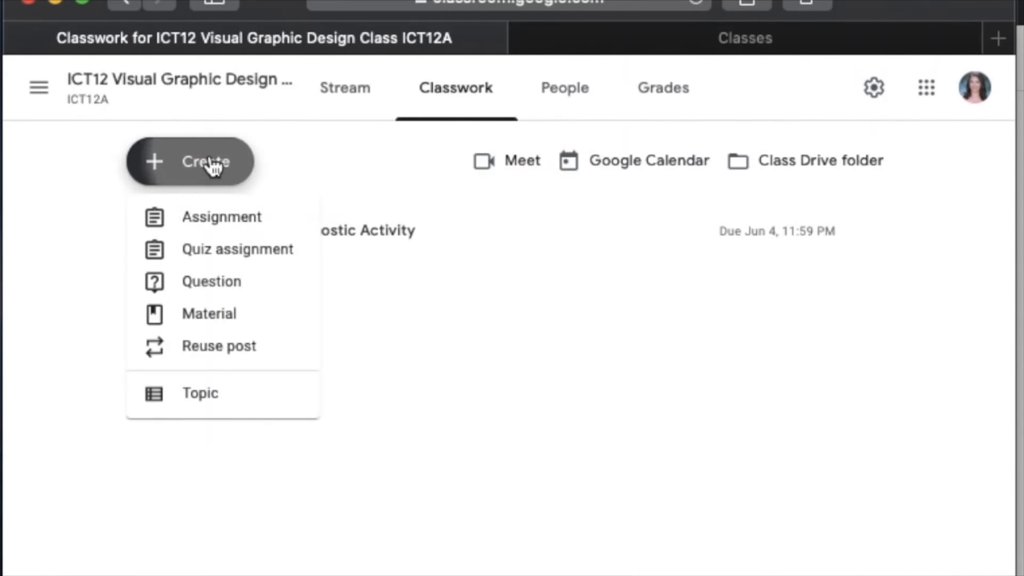
click(222, 327)
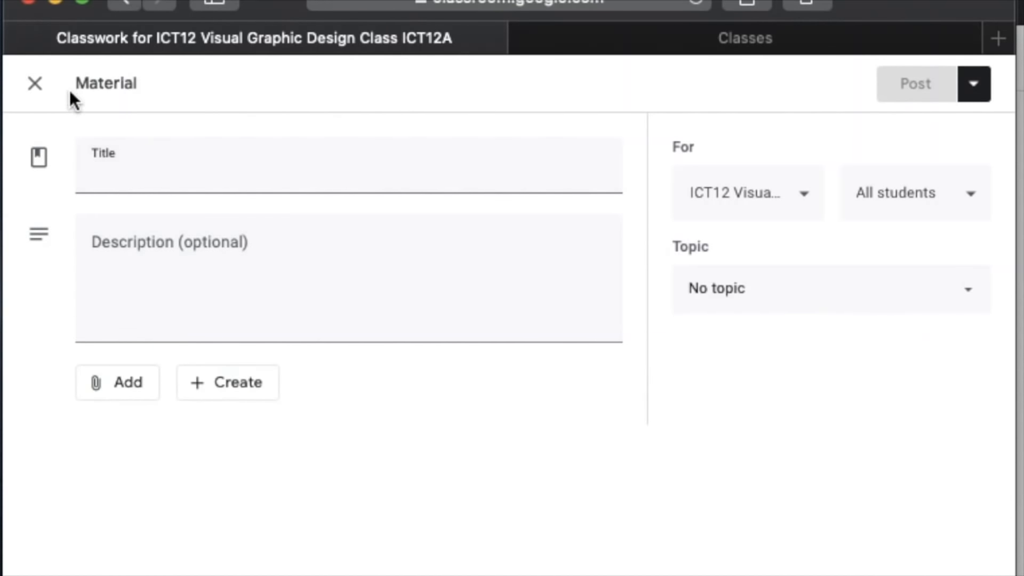
click(35, 83)
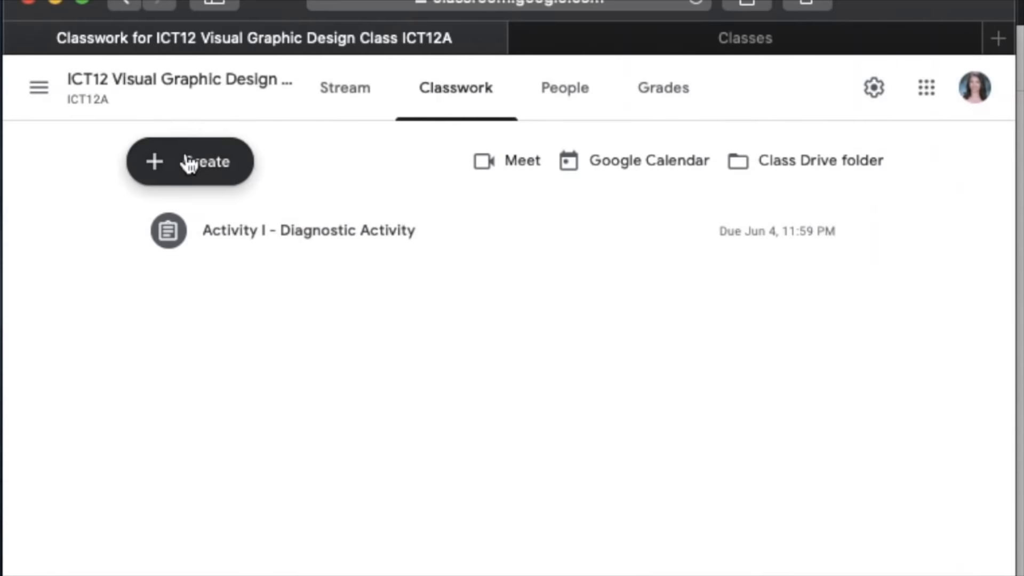
- Start reusing an existing post, look through the available classes, and choose E-Tech HE11B as the source class
click(187, 161)
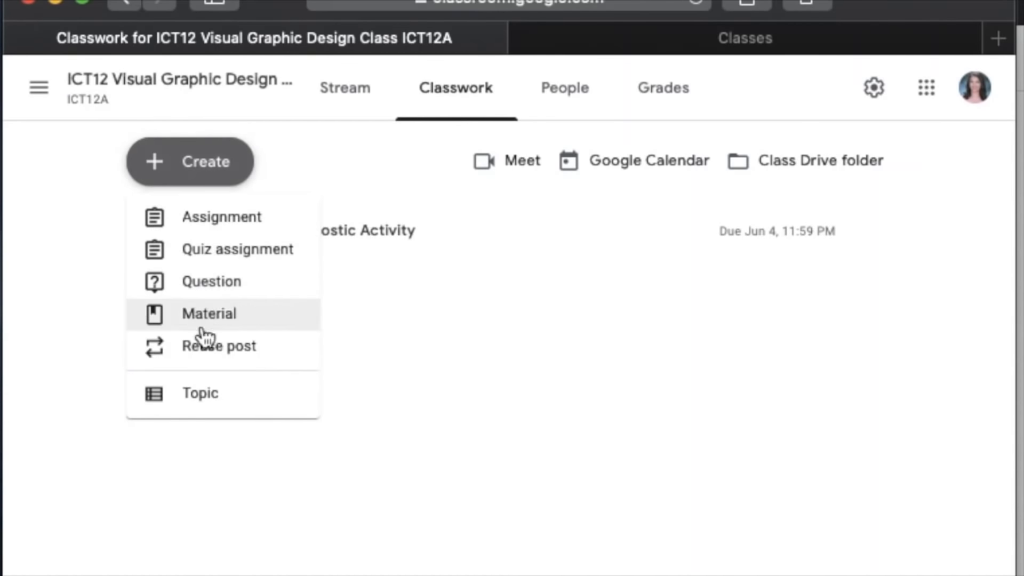
click(207, 362)
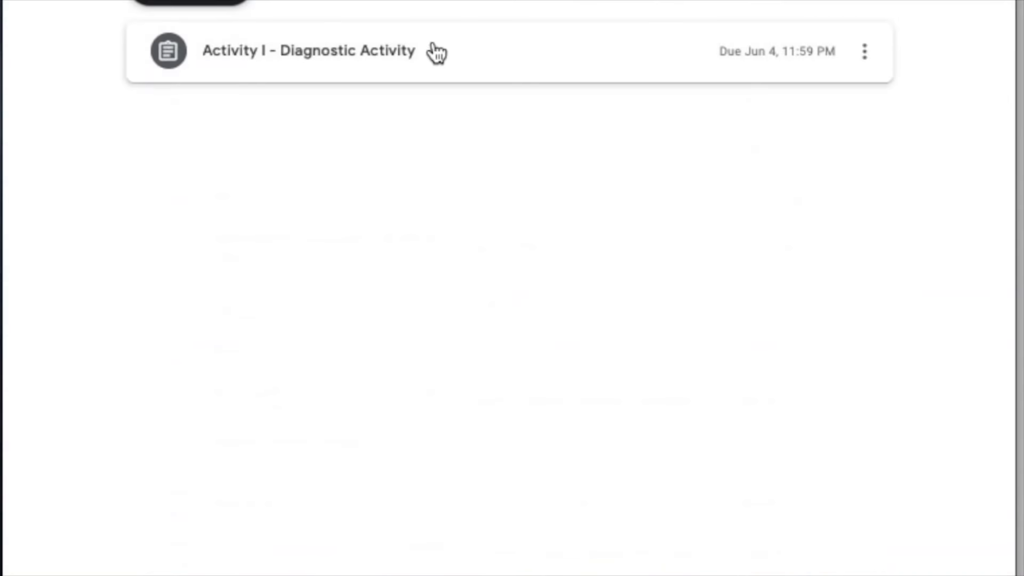
click(240, 2)
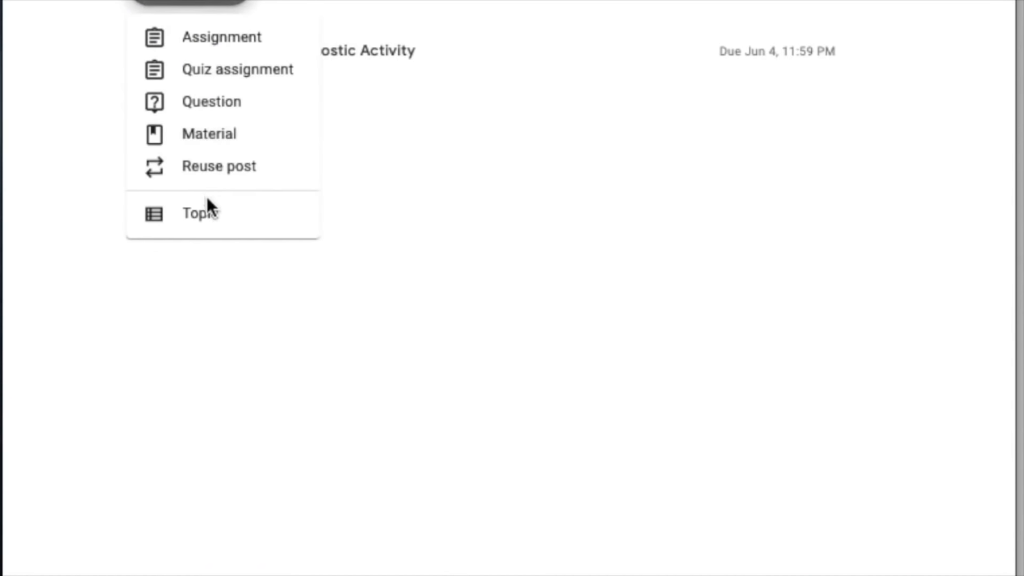
click(217, 167)
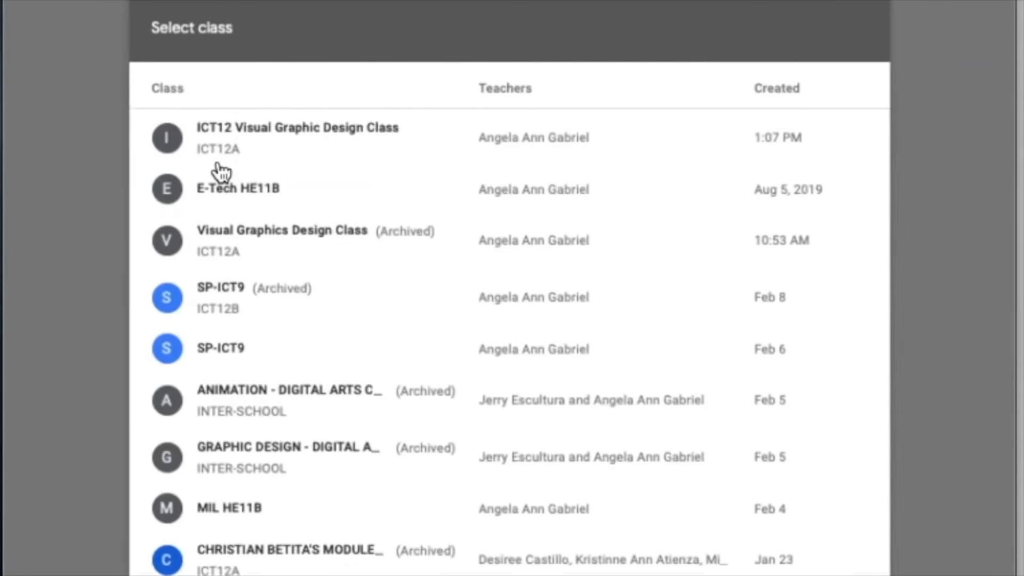
scroll(255, 175, down, 15)
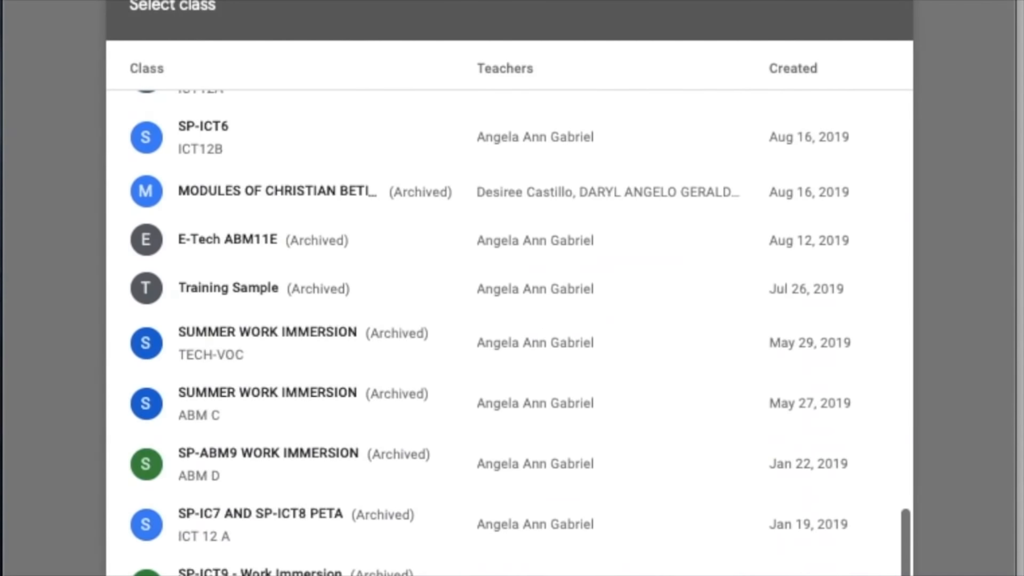
scroll(743, 291, up, 15)
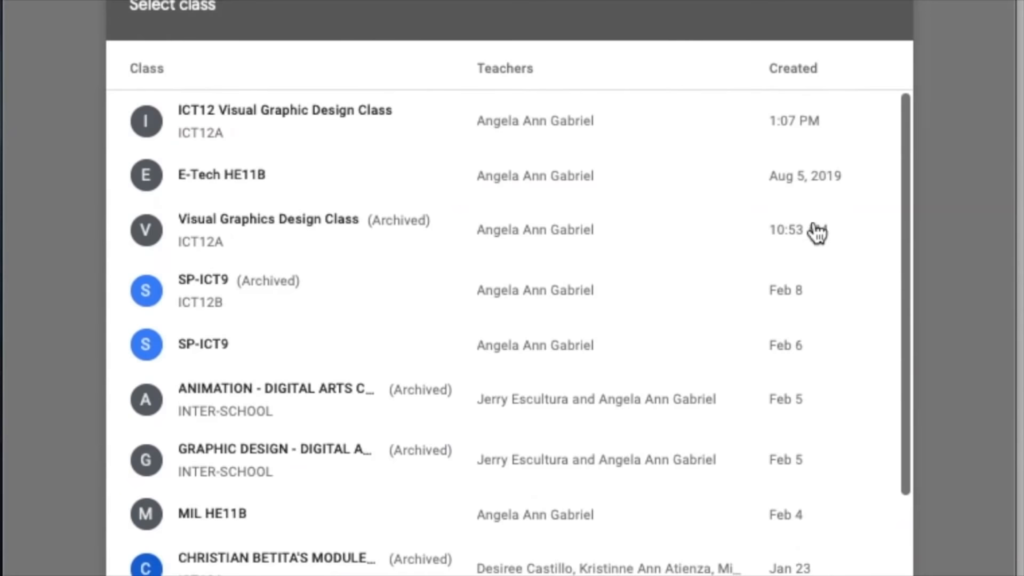
click(494, 179)
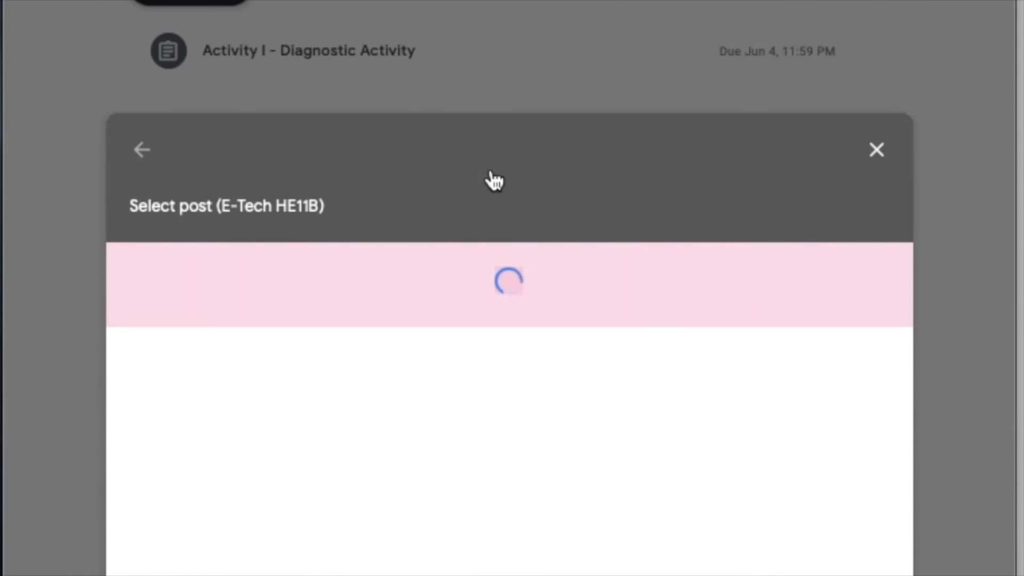
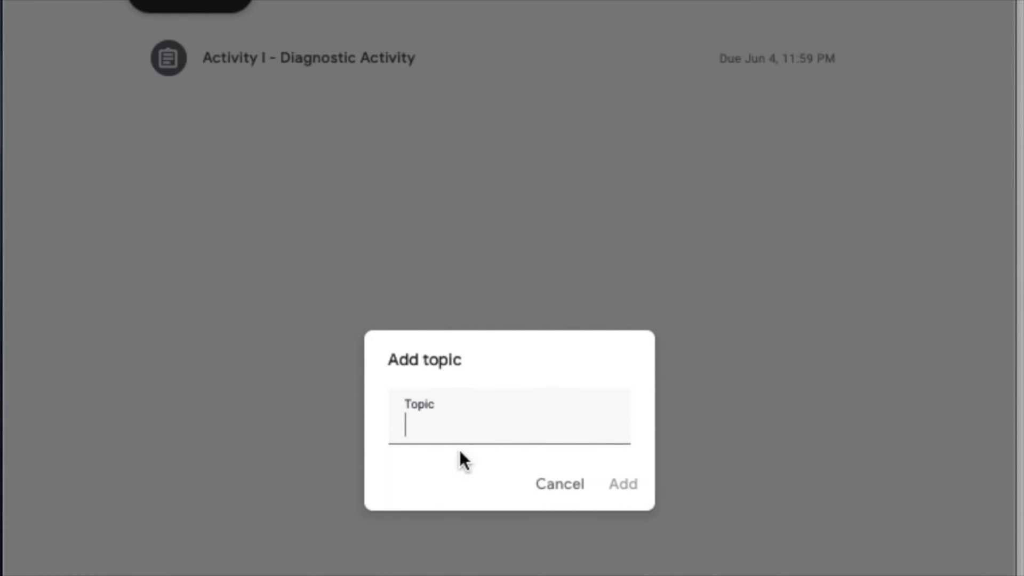
- Add the topic "Introduction to Adobe Photoshop" and move the Activity I - Diagnostic Activity assignment under it
text(Introduction to)
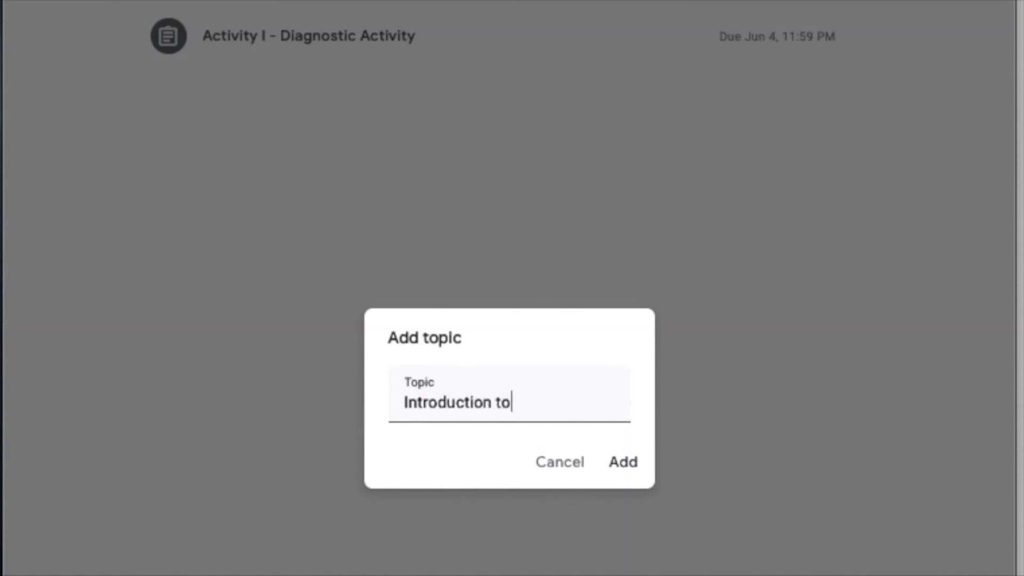
text( Adobe Photoshop)
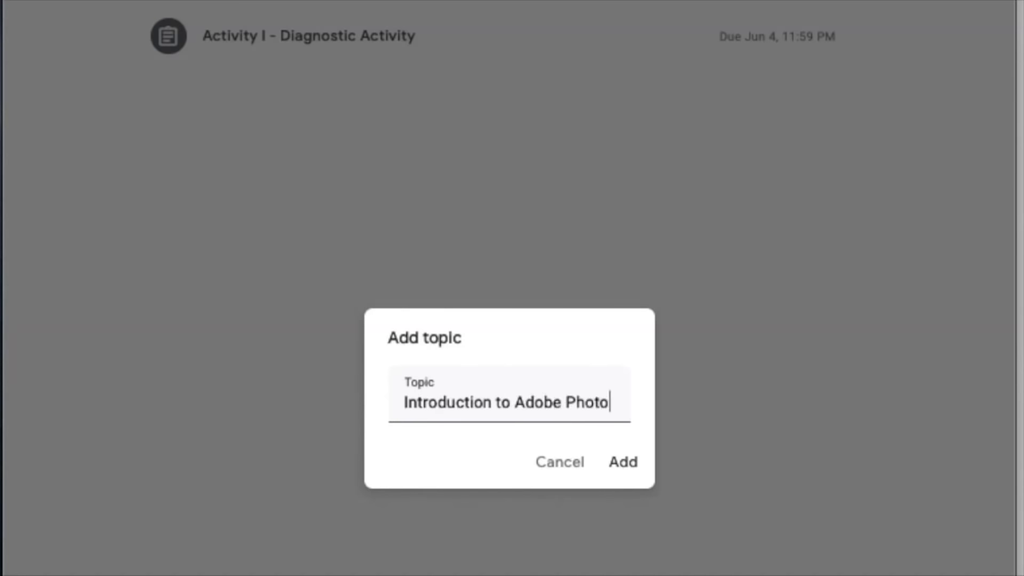
click(624, 463)
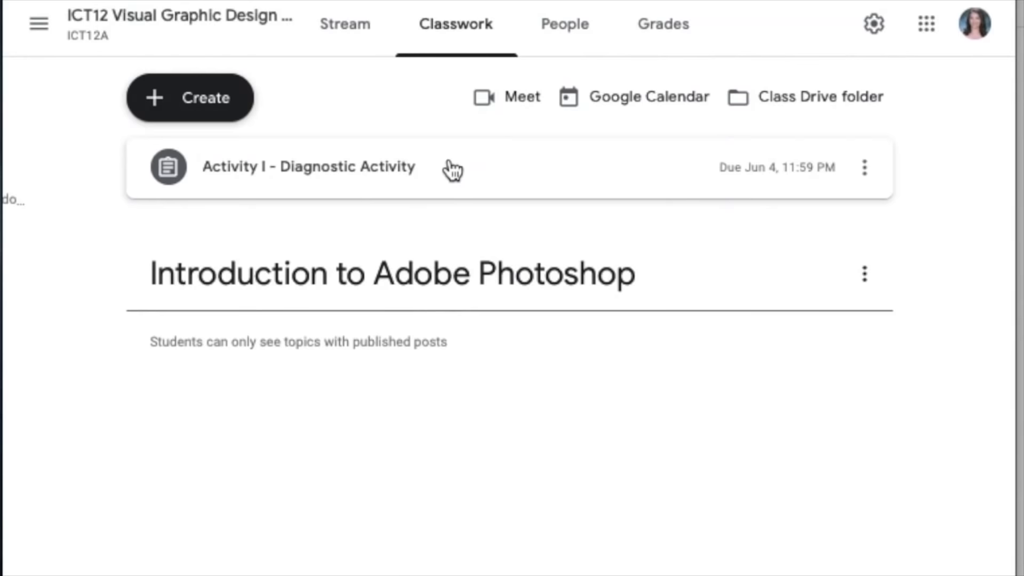
drag(452, 172, 446, 275)
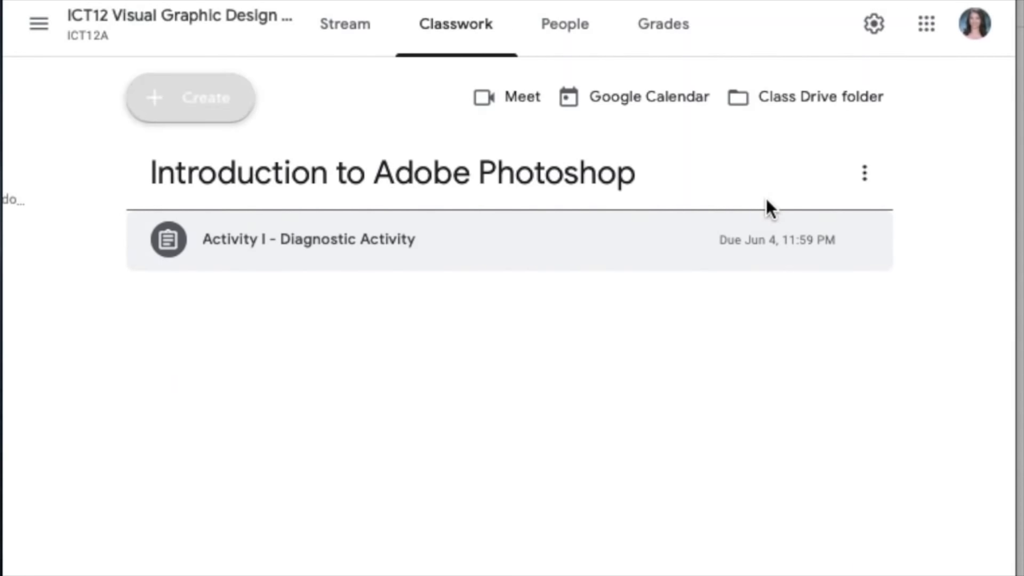
- Add the topic "Selection tools" and move the Introduction to Adobe Photoshop topic above it
click(224, 102)
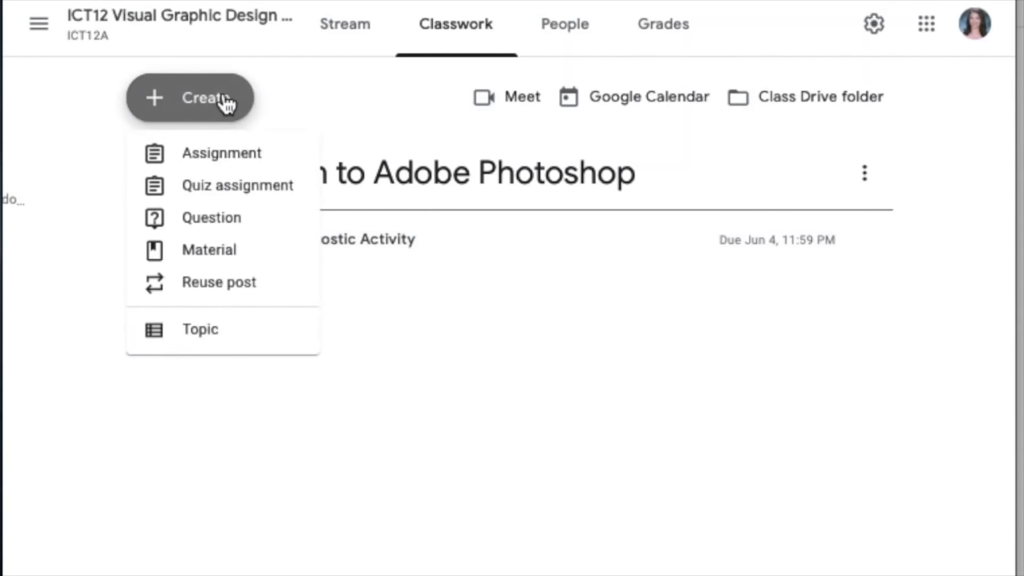
click(202, 348)
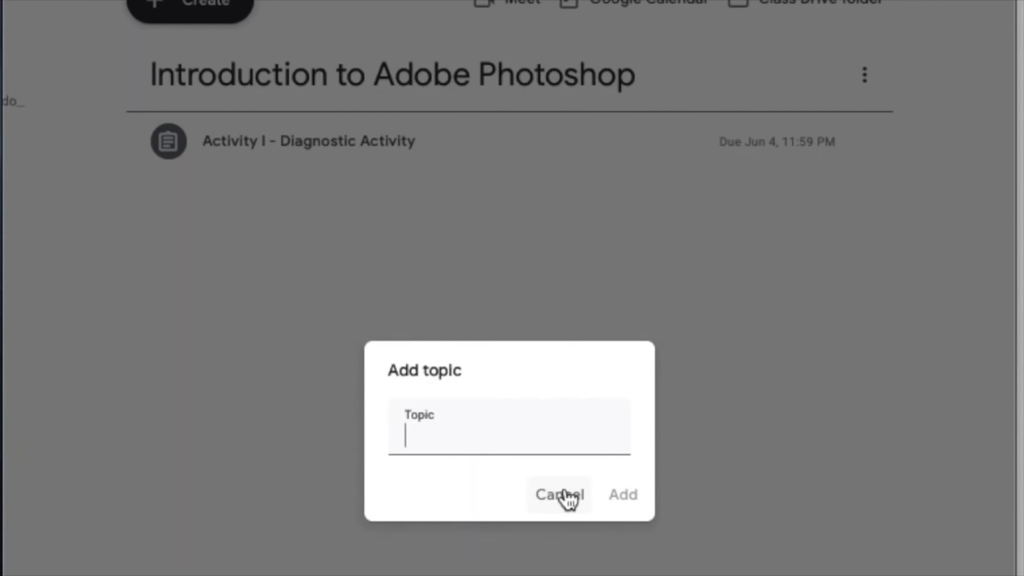
text(Selection tools)
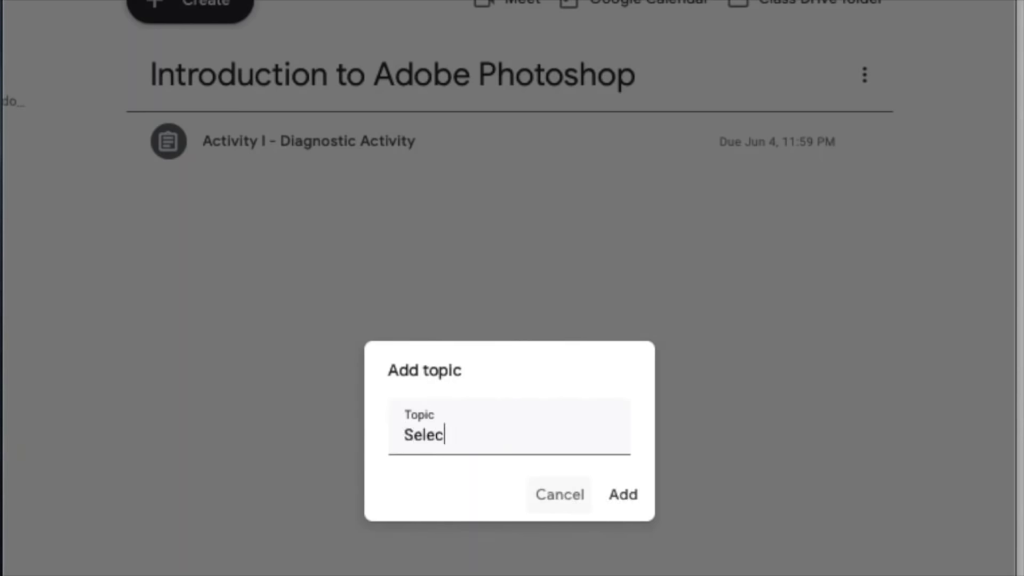
click(628, 499)
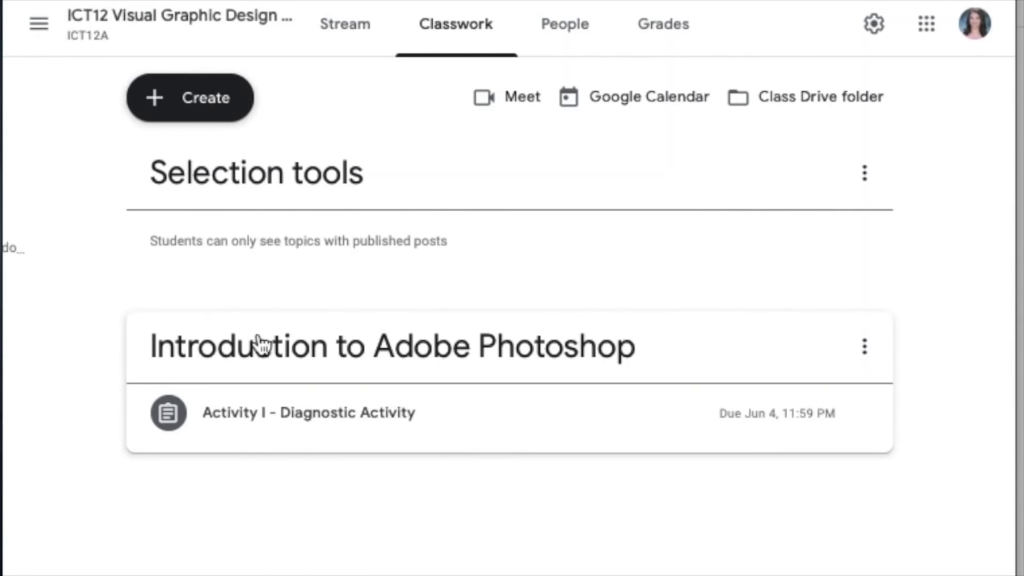
drag(262, 353, 286, 128)
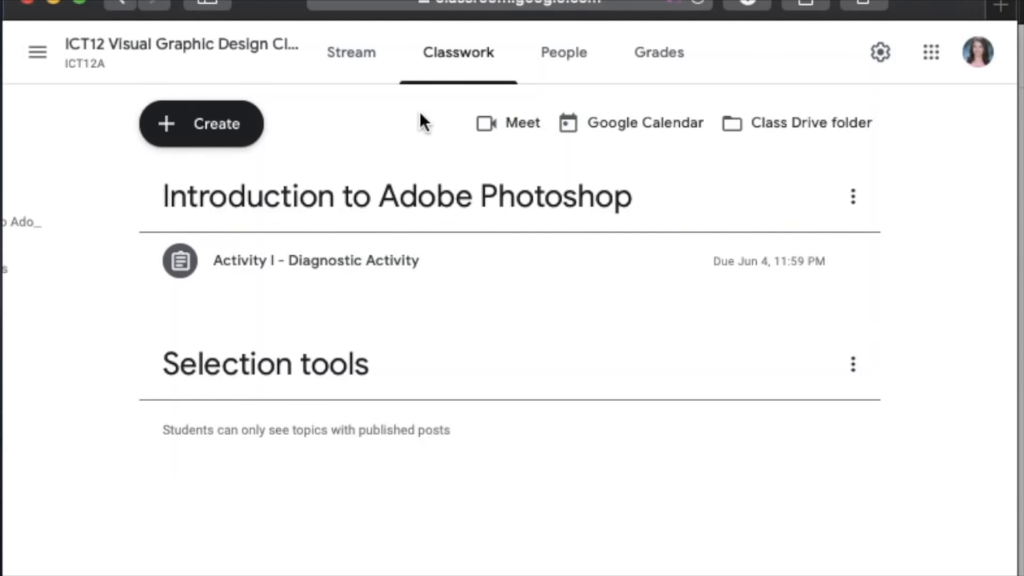
- Create a new assignment titled "Activity 2 - Selection Tools"
click(232, 155)
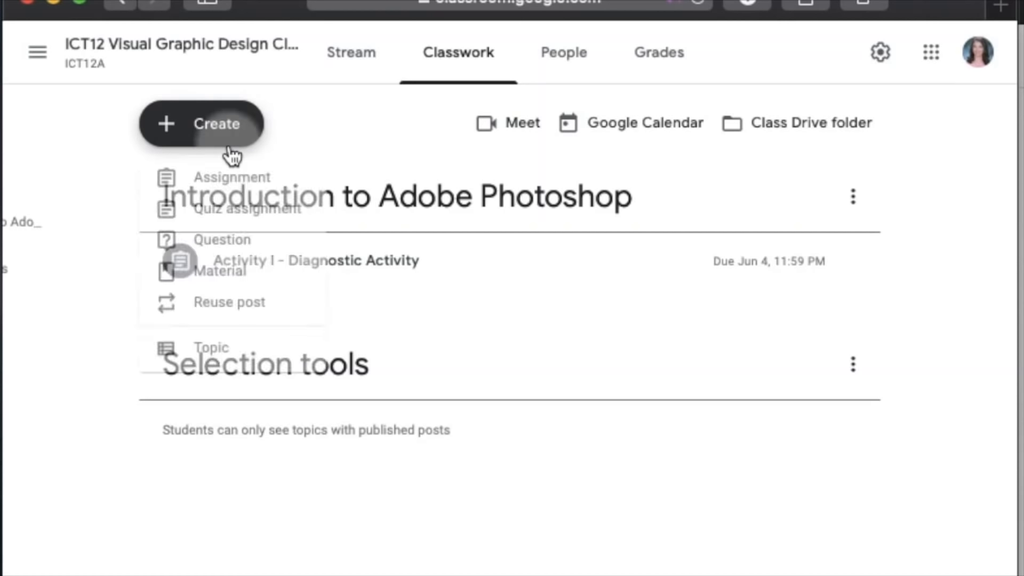
click(234, 183)
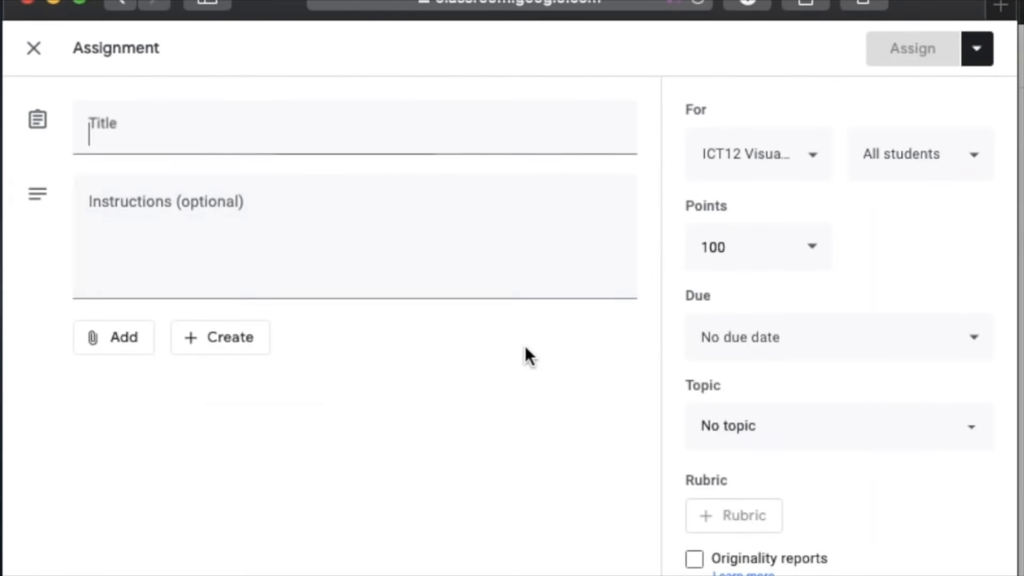
text(Activity 2 -)
text( Selection Tool)
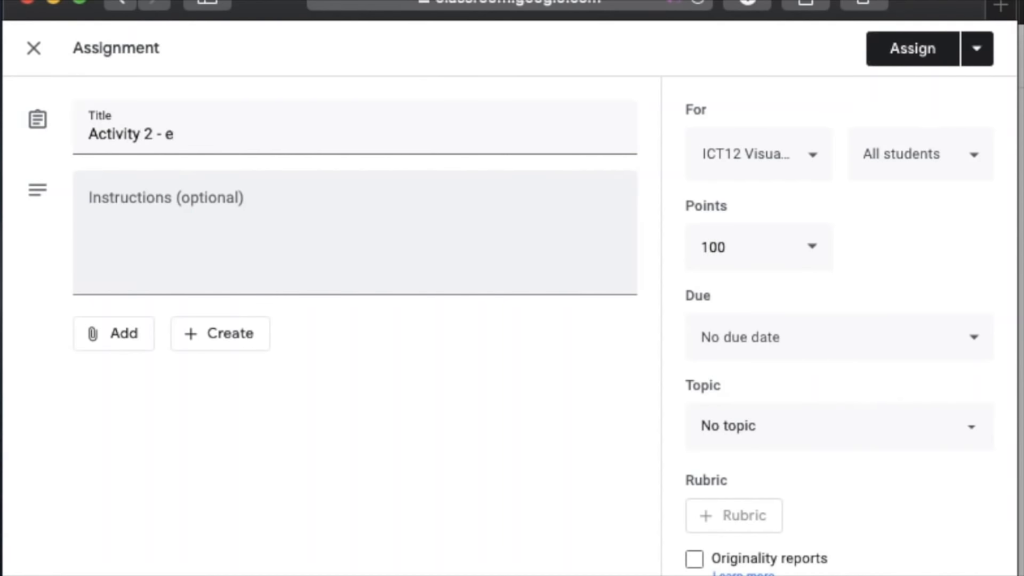
text(s)
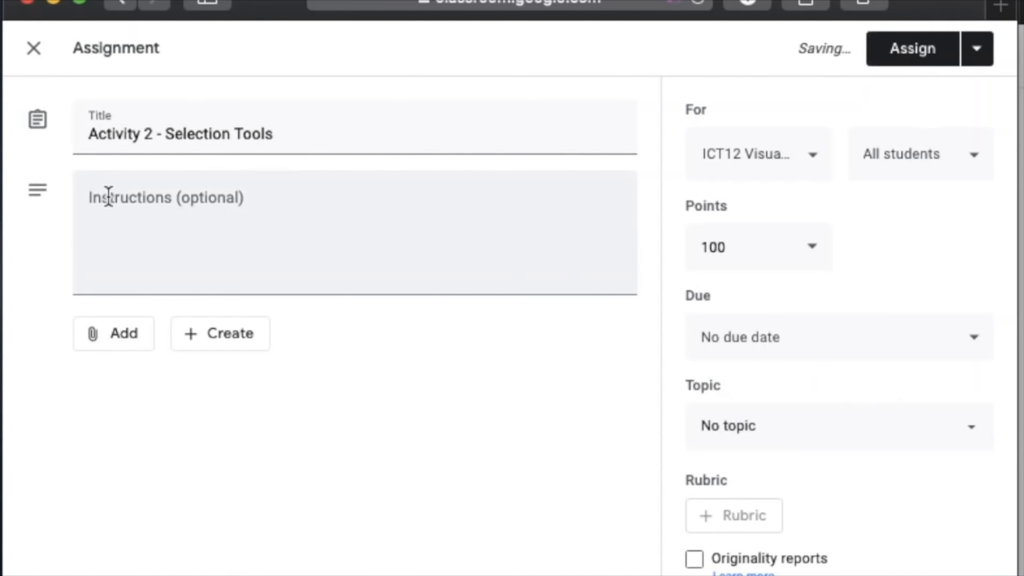
- Attach the Activity I document from the recent Google Drive files to the assignment
click(114, 335)
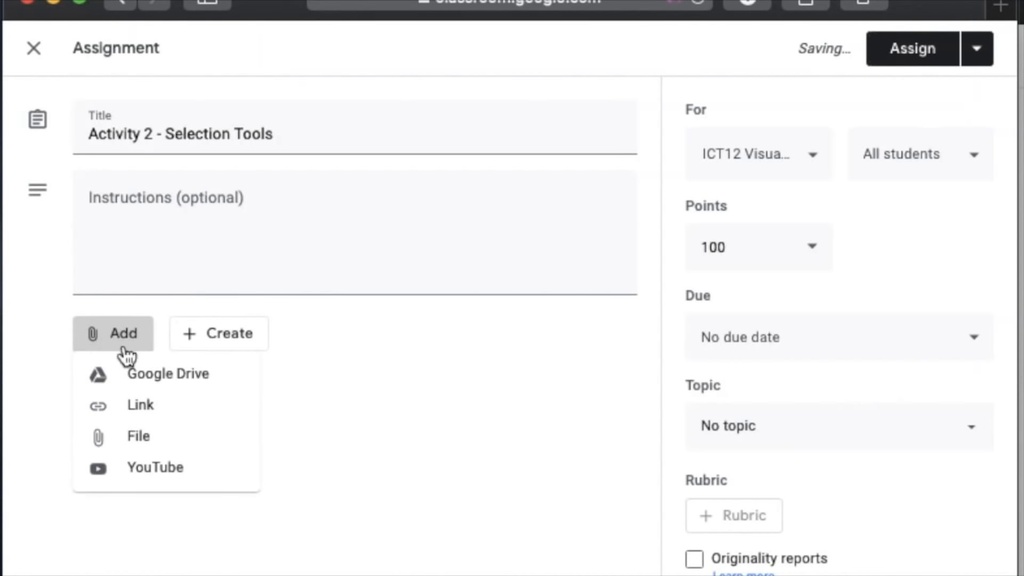
click(158, 434)
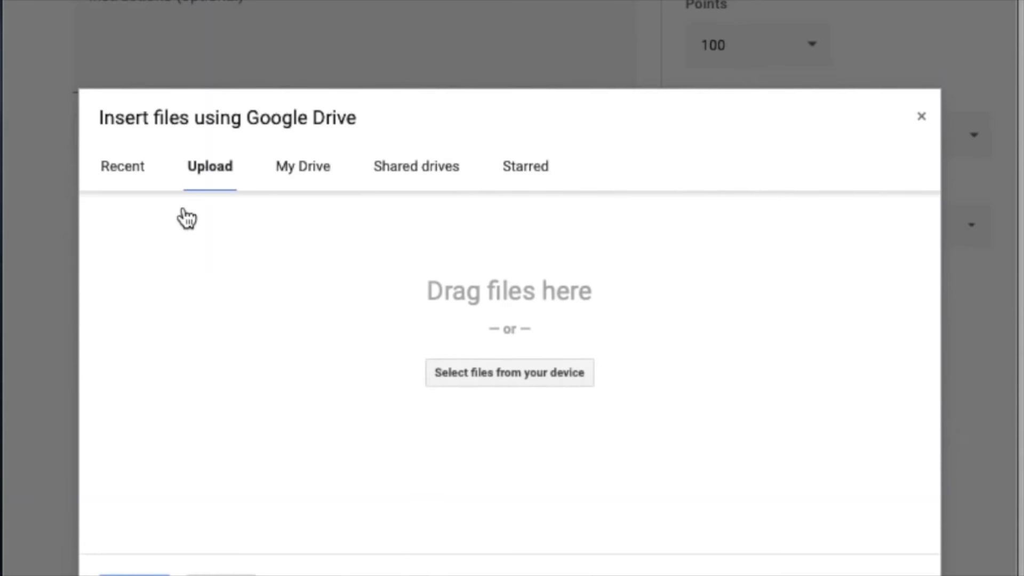
click(516, 373)
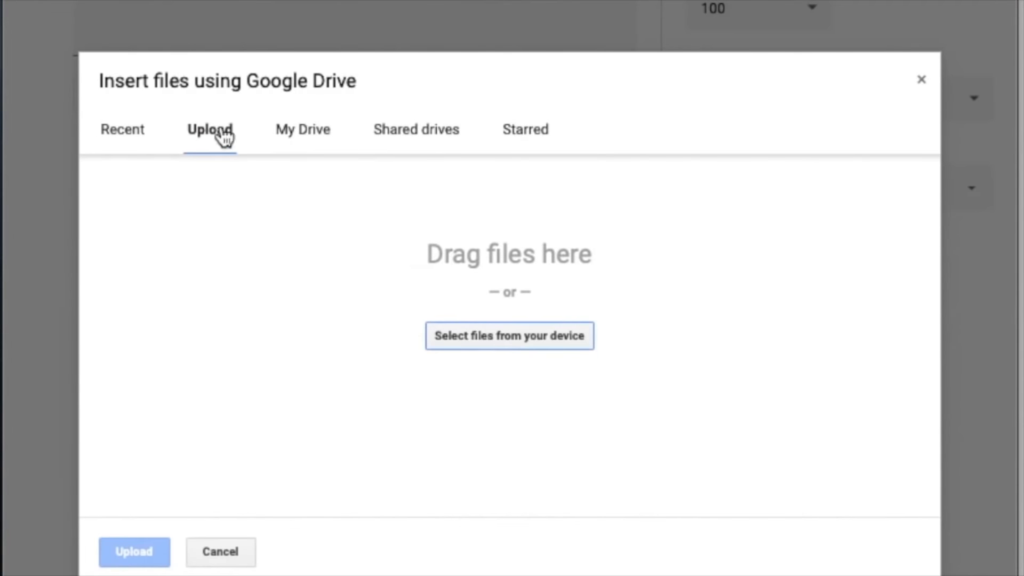
click(131, 133)
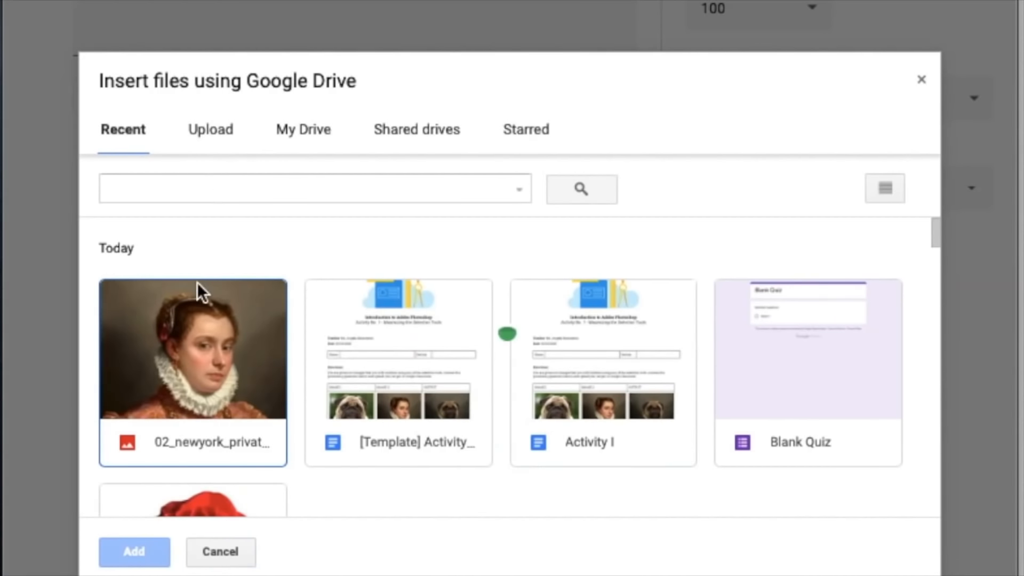
scroll(268, 414, down, 2)
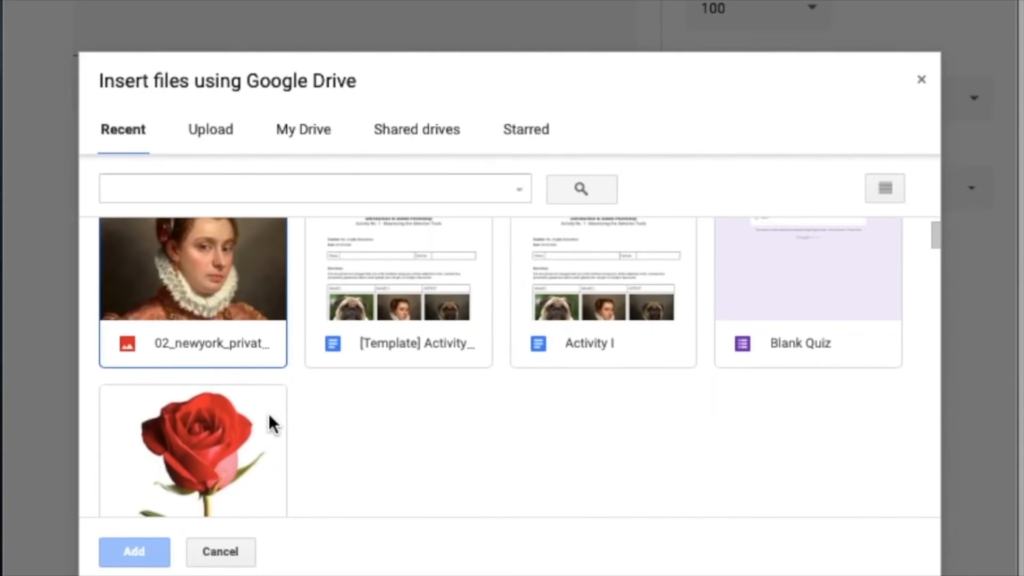
click(378, 309)
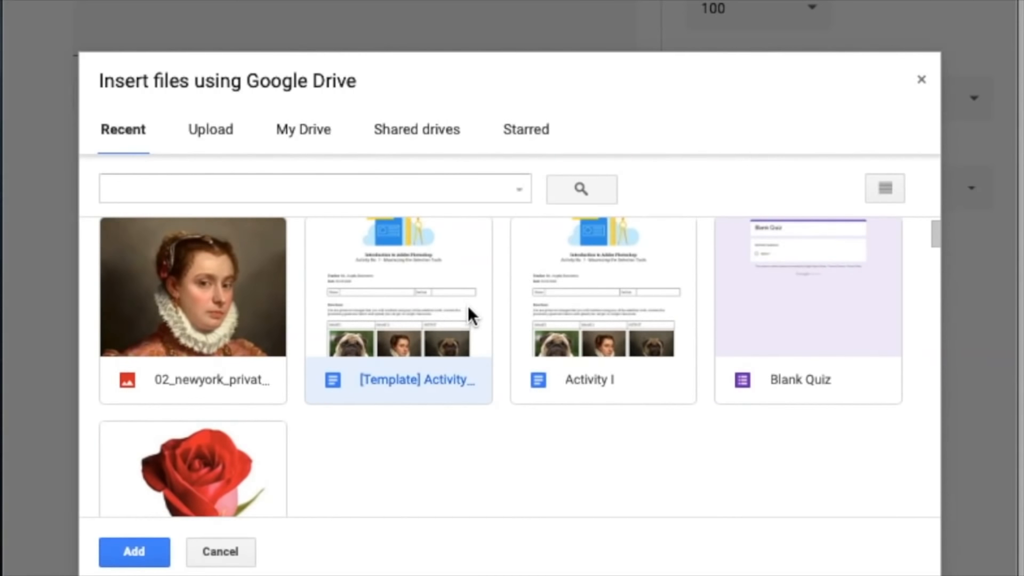
scroll(468, 307, up, 1)
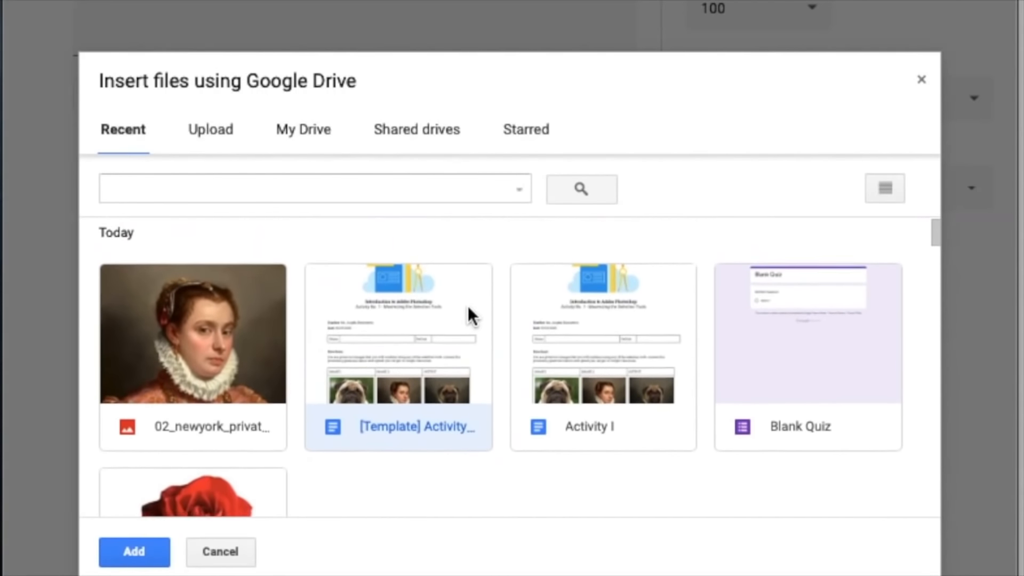
click(593, 344)
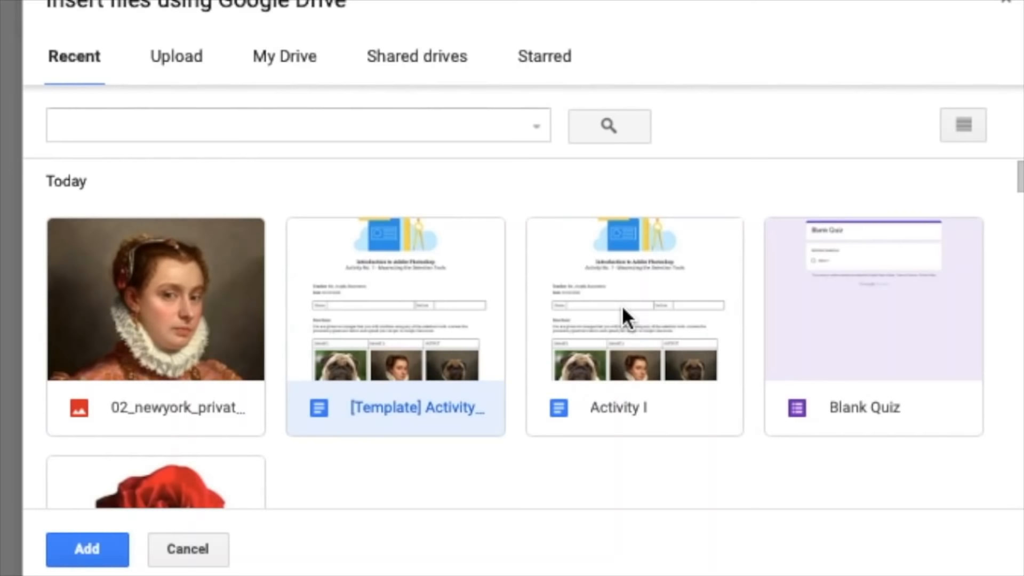
click(622, 307)
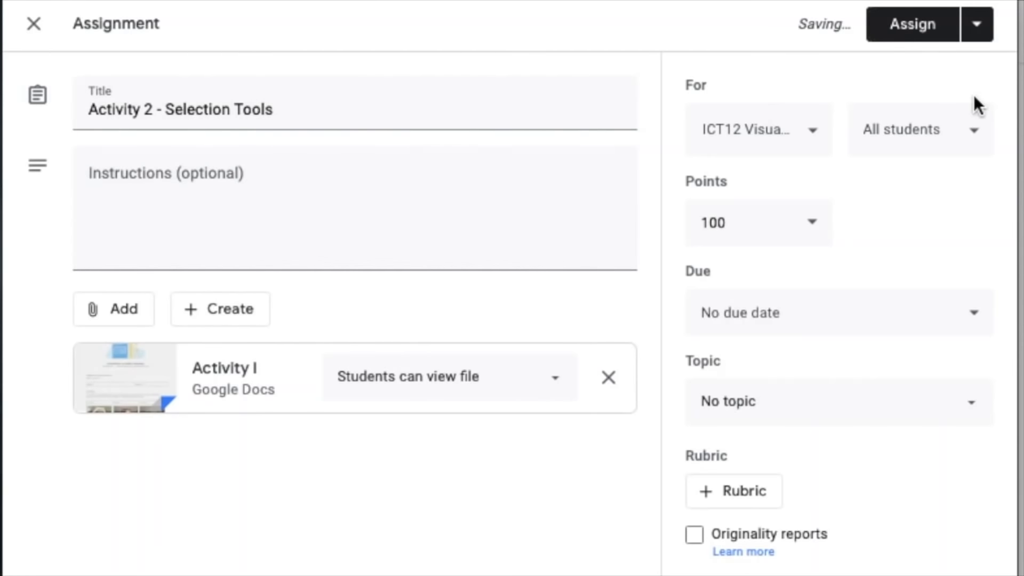
- Look through the assignment's options for assigning, scheduling, saving or discarding it, without choosing one
click(976, 37)
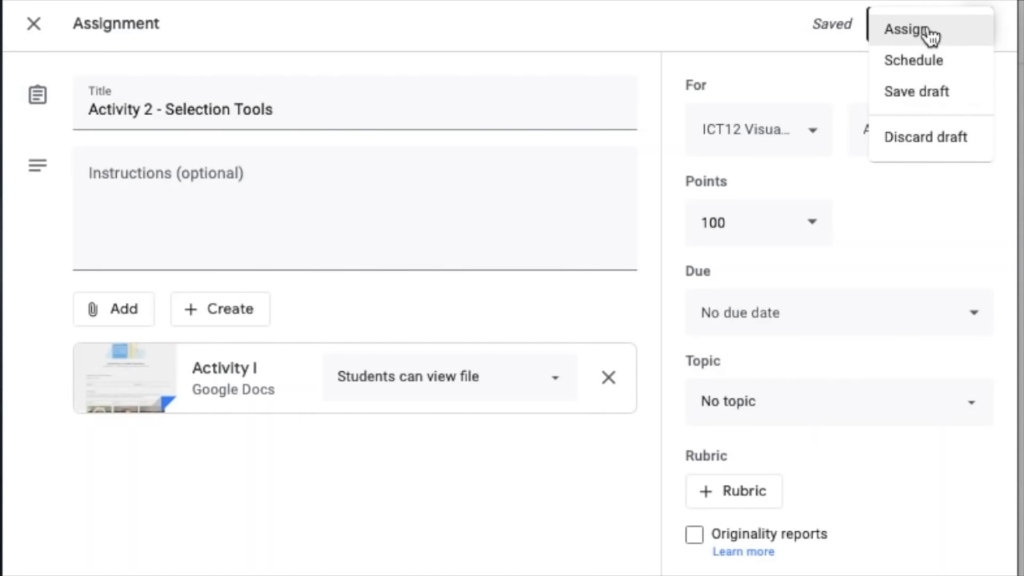
click(304, 570)
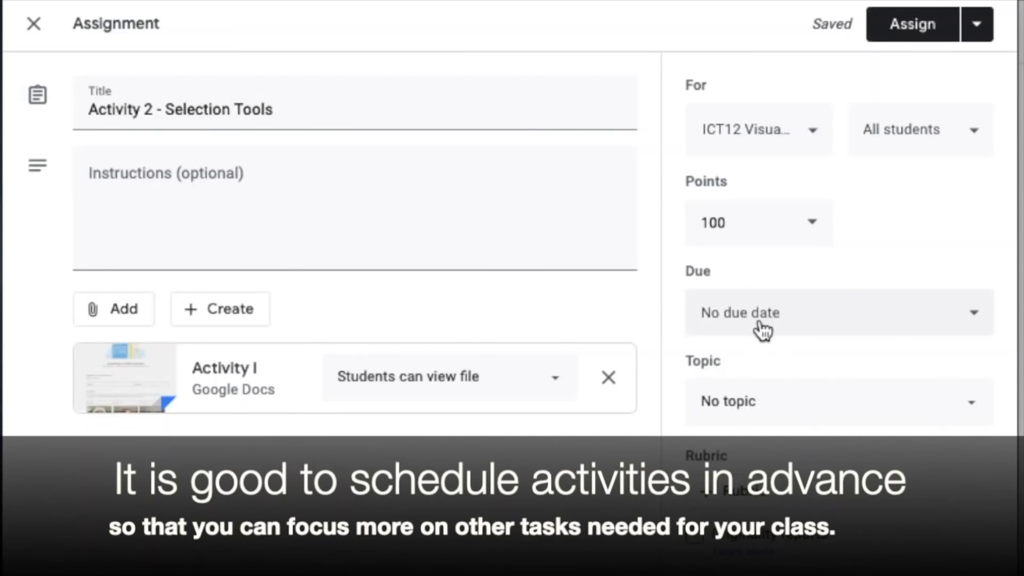
click(977, 26)
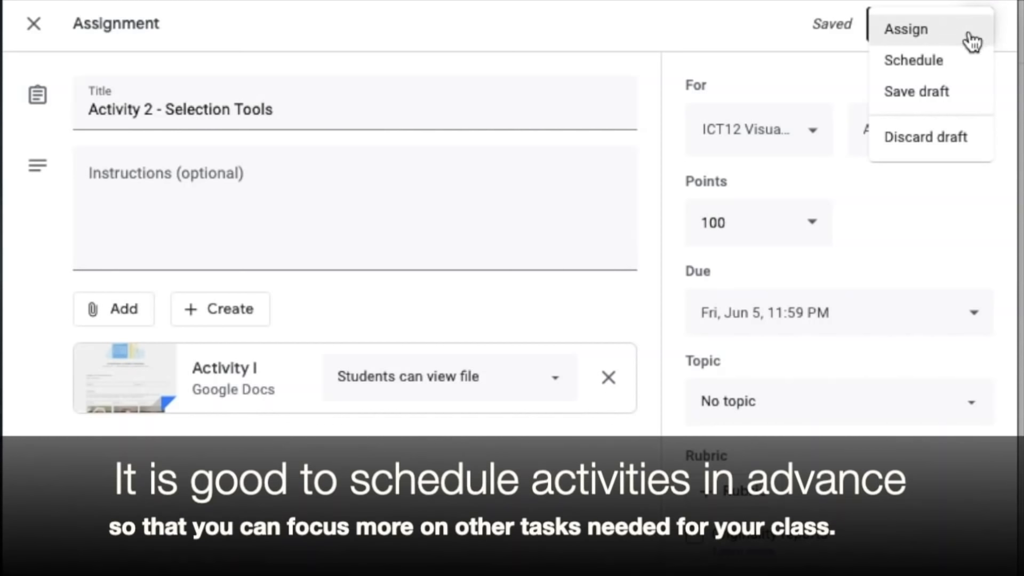
click(976, 29)
click(977, 29)
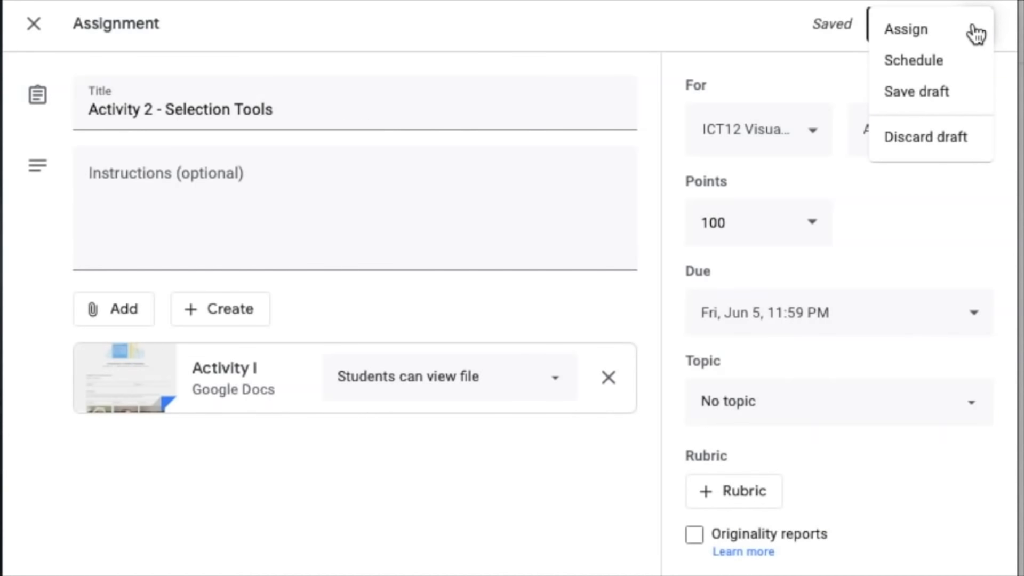
click(976, 32)
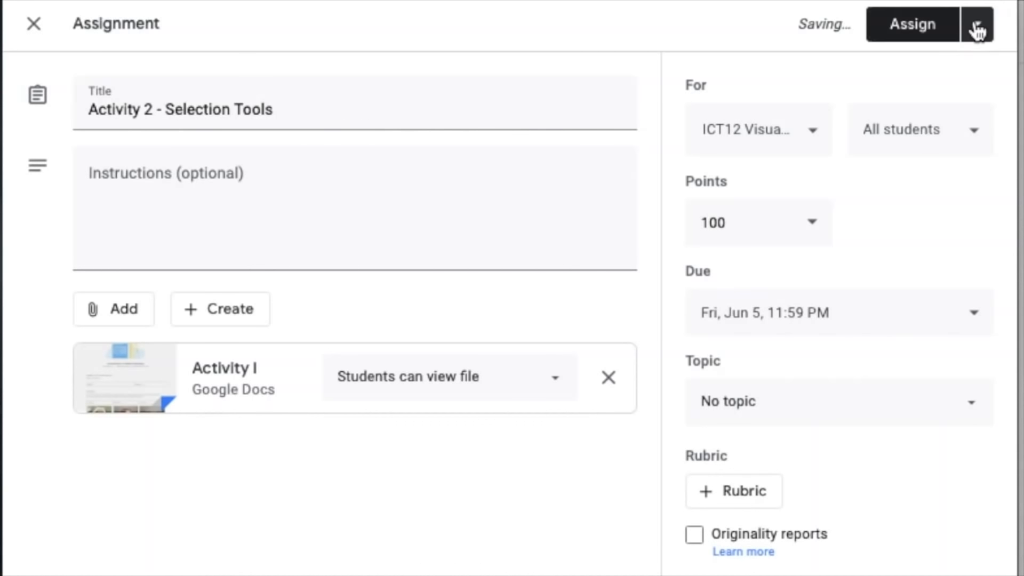
click(977, 30)
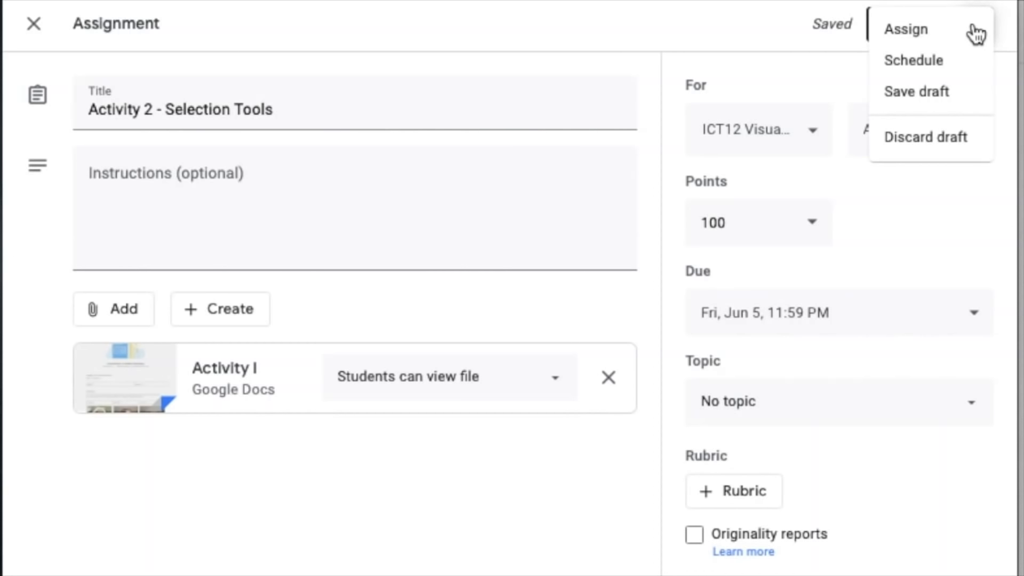
click(976, 32)
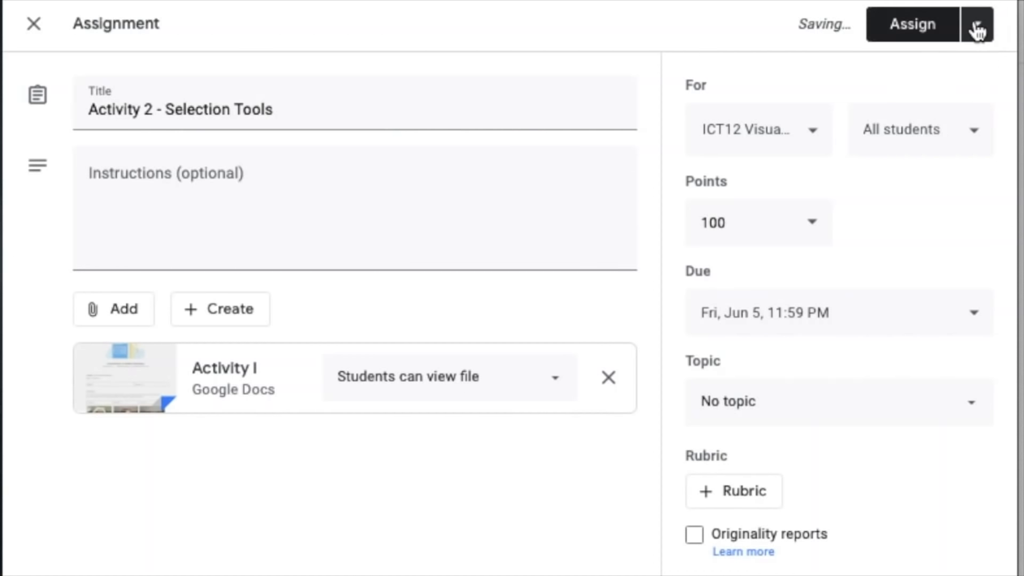
click(977, 31)
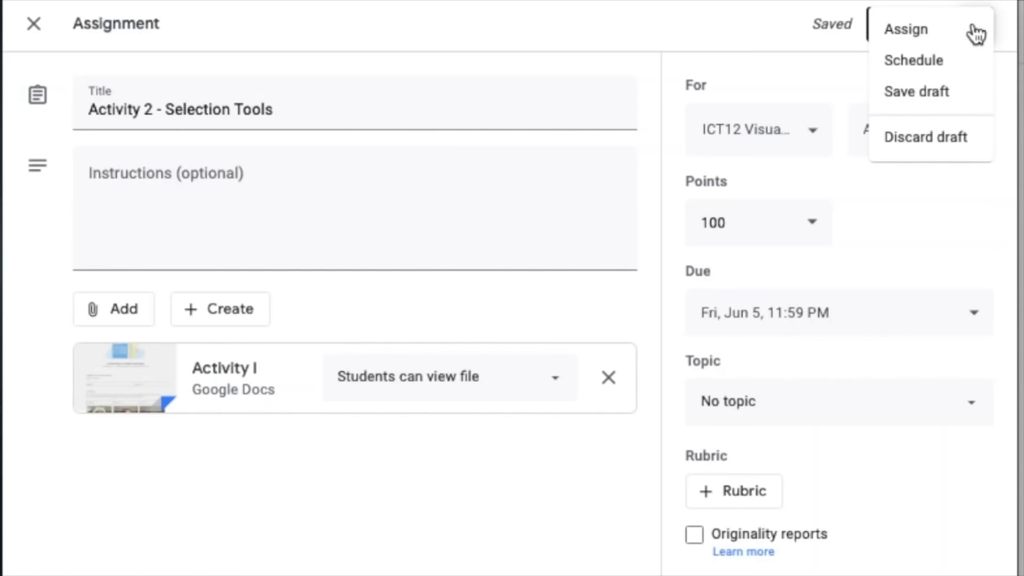
- Set the assignment's due date to Jun 5, 2020 at 11:59 PM
click(759, 327)
click(759, 326)
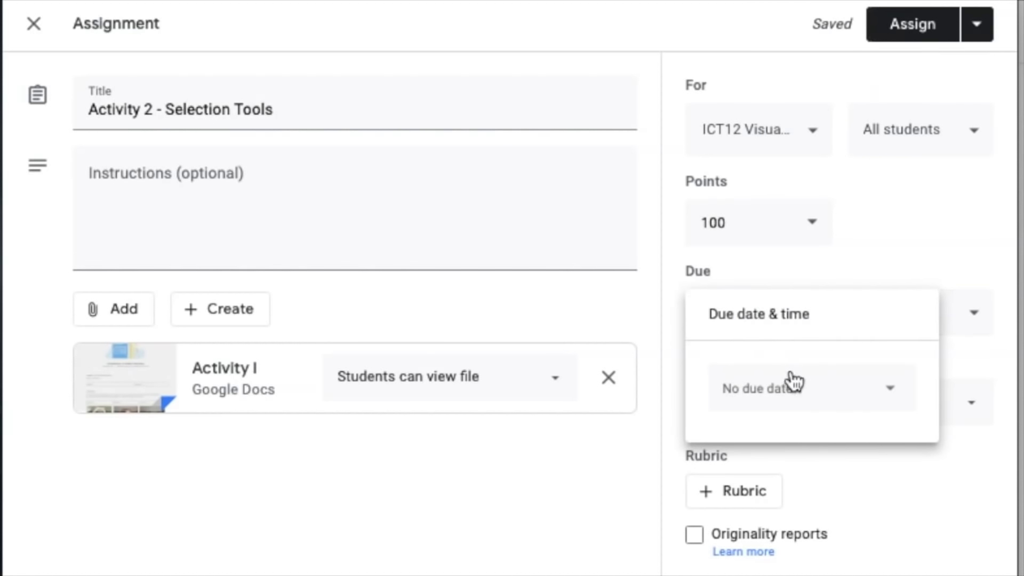
click(798, 394)
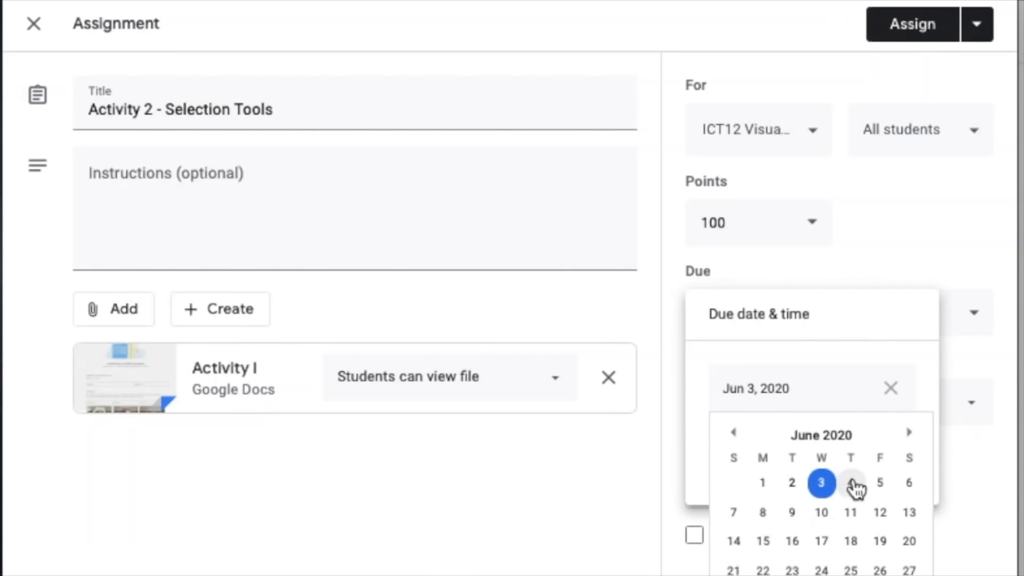
click(886, 485)
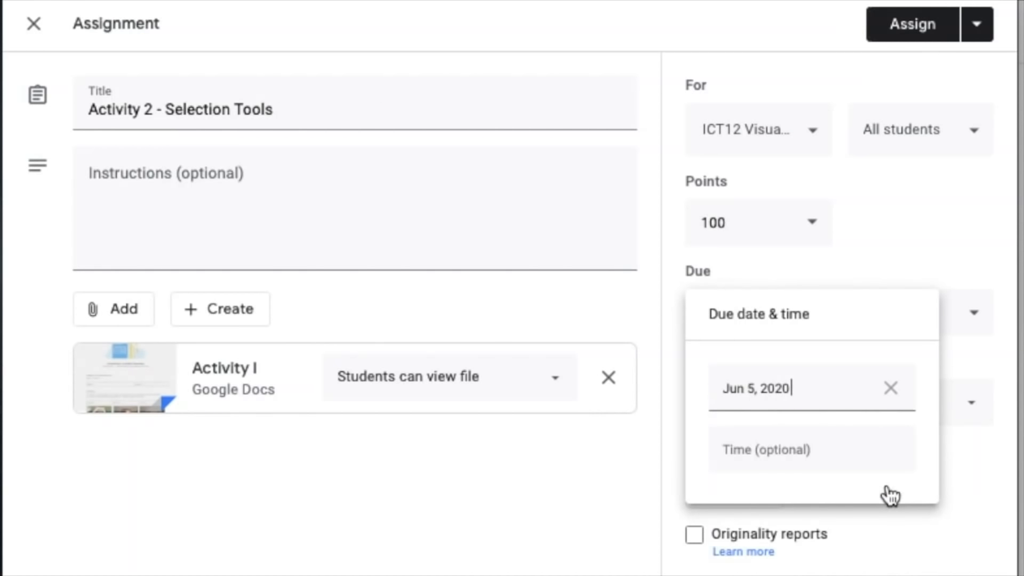
click(842, 454)
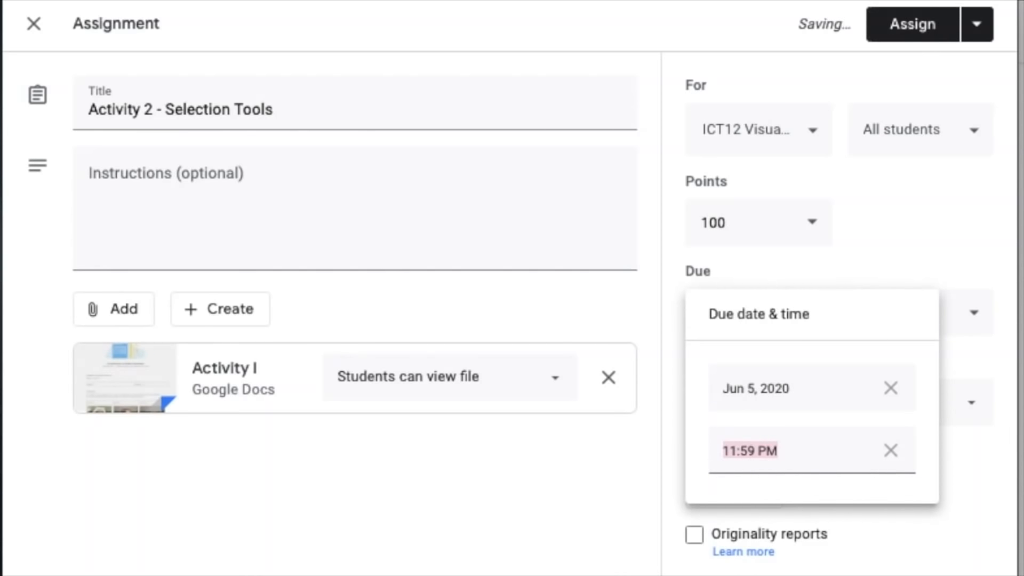
key(Return)
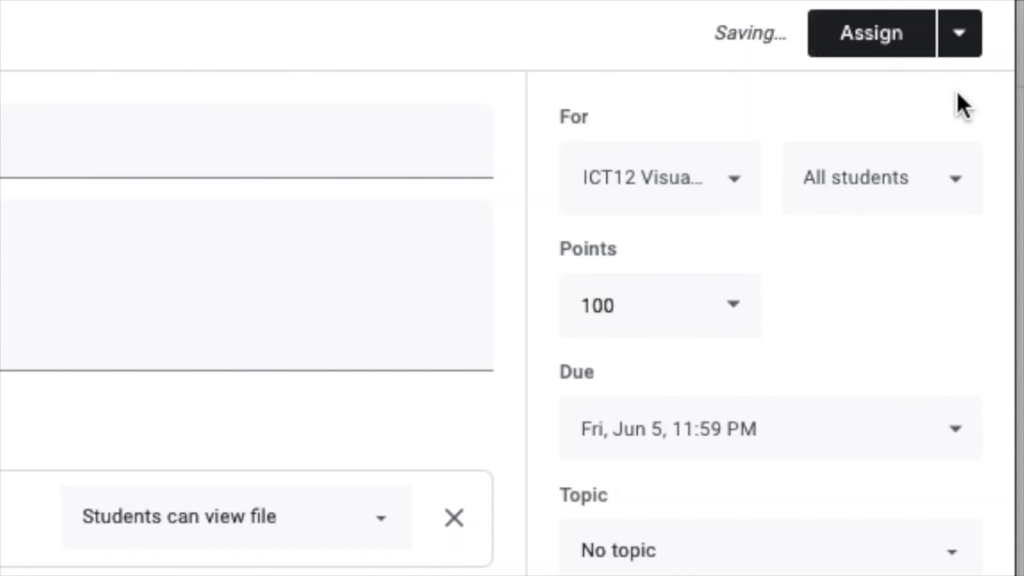
- Schedule the Activity 2 - Selection Tools assignment for Jun 4, 2020 at 8:00 AM
click(959, 33)
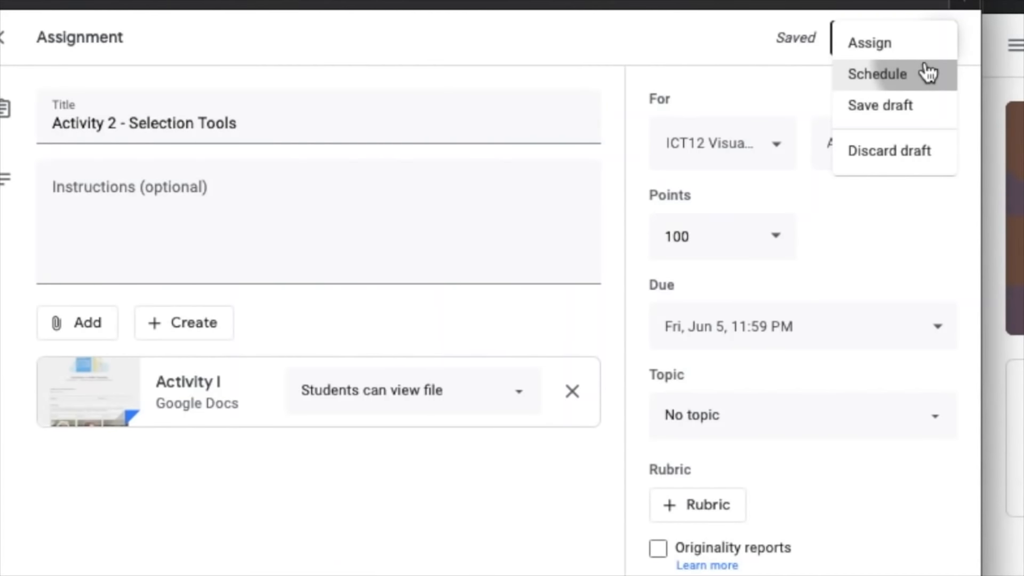
click(928, 73)
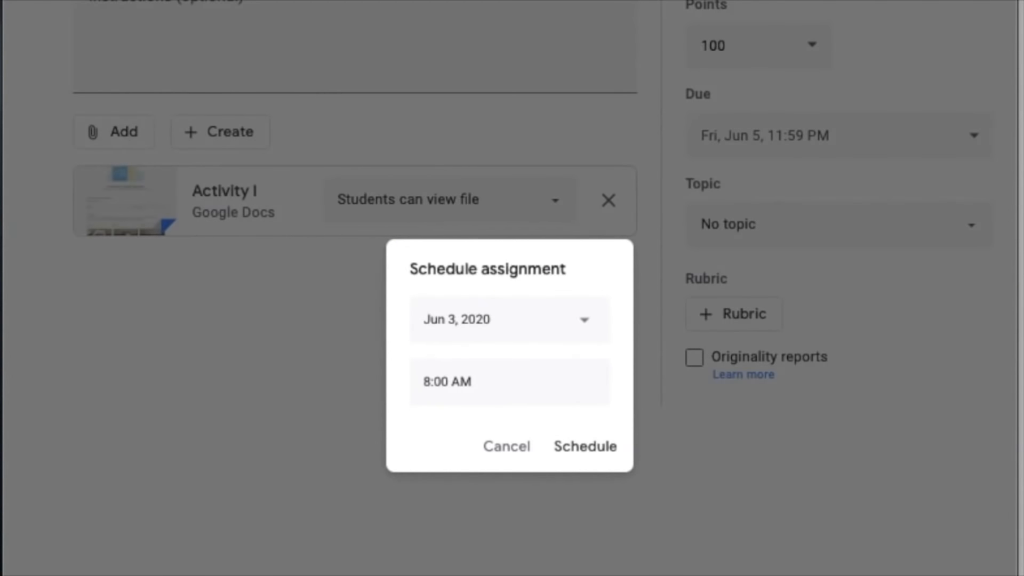
click(543, 325)
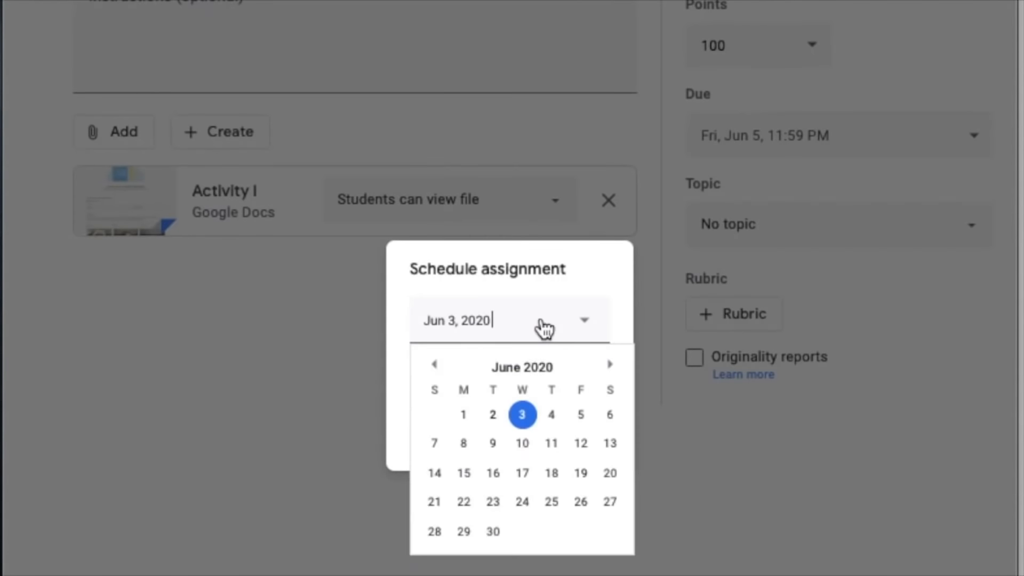
click(585, 422)
click(507, 375)
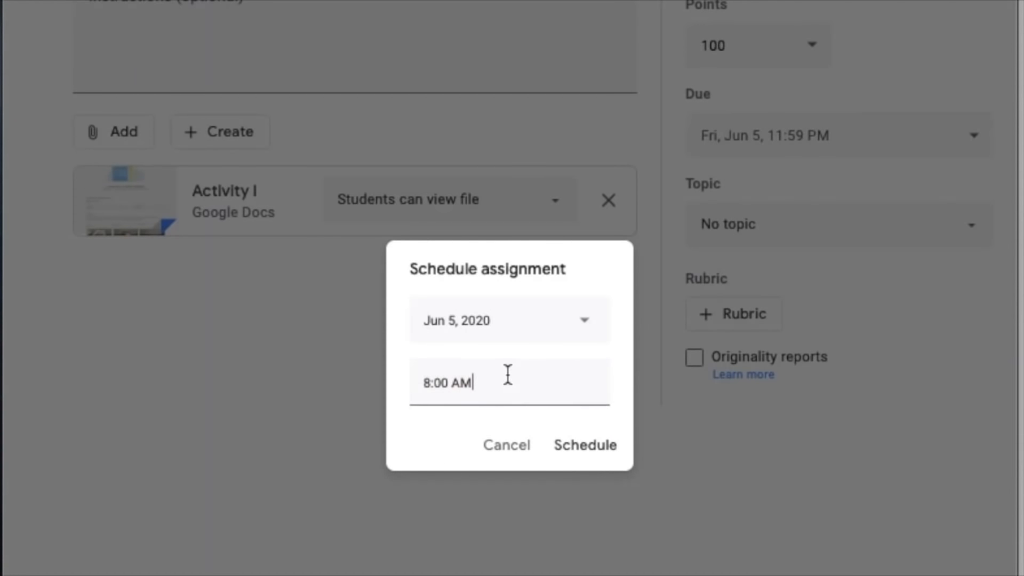
click(572, 319)
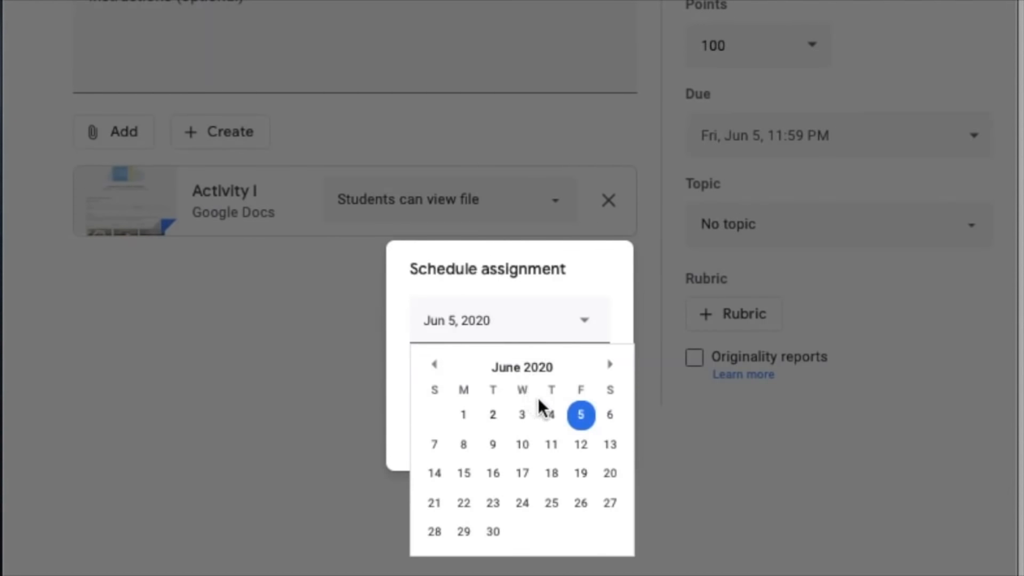
click(551, 415)
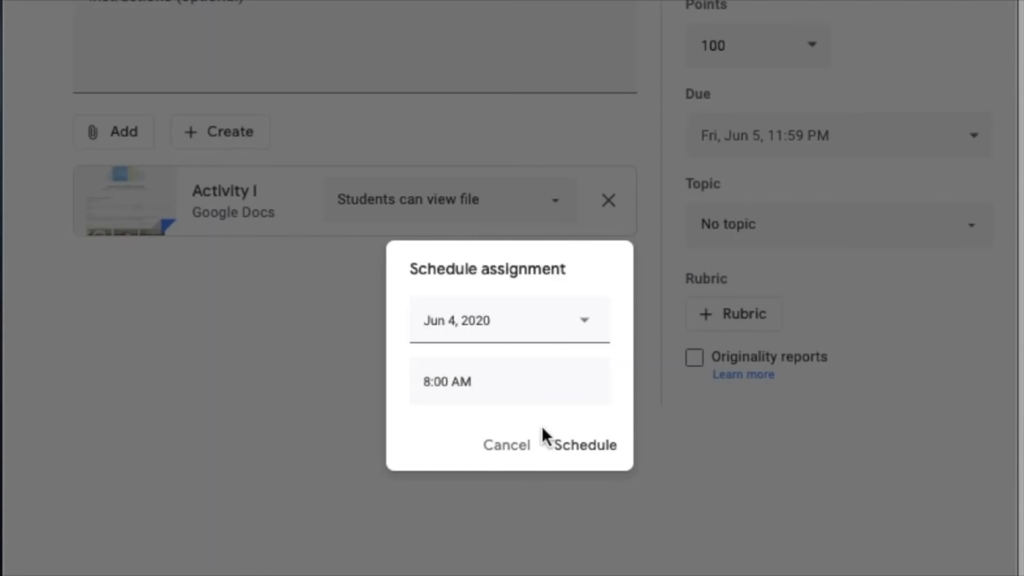
click(585, 467)
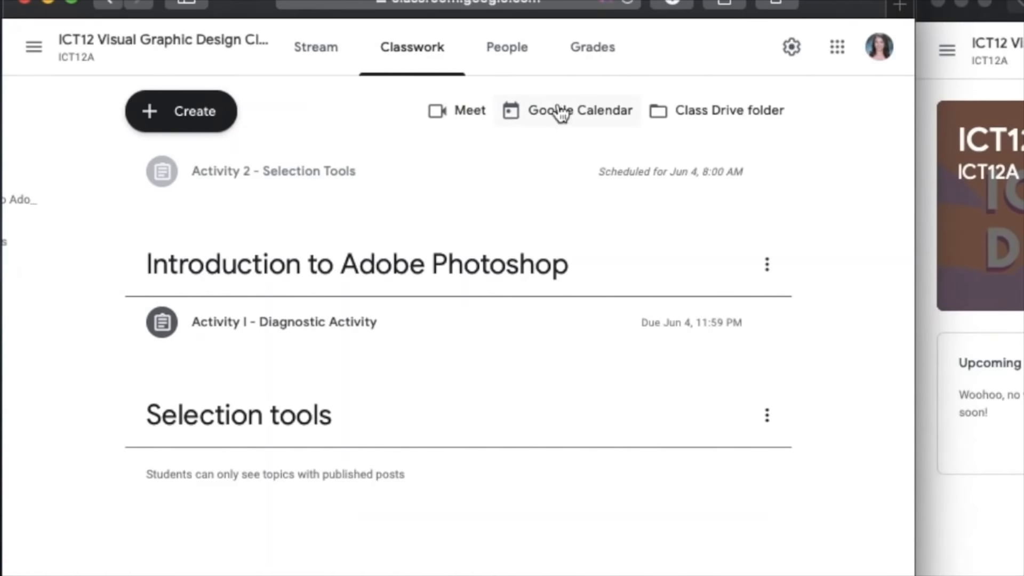
- Reopen the scheduled Activity 2 - Selection Tools assignment for editing and remove its schedule
click(736, 166)
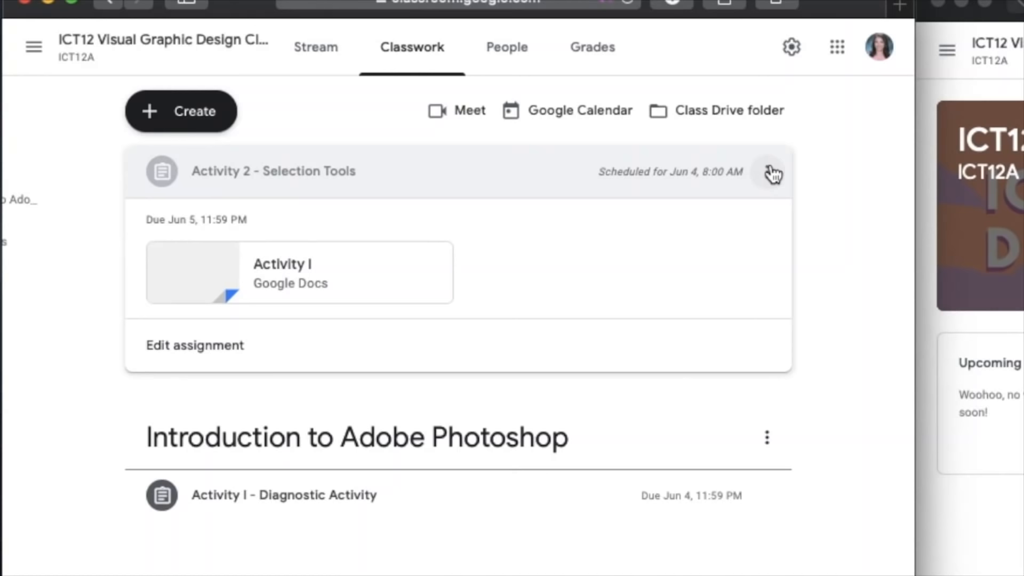
click(768, 172)
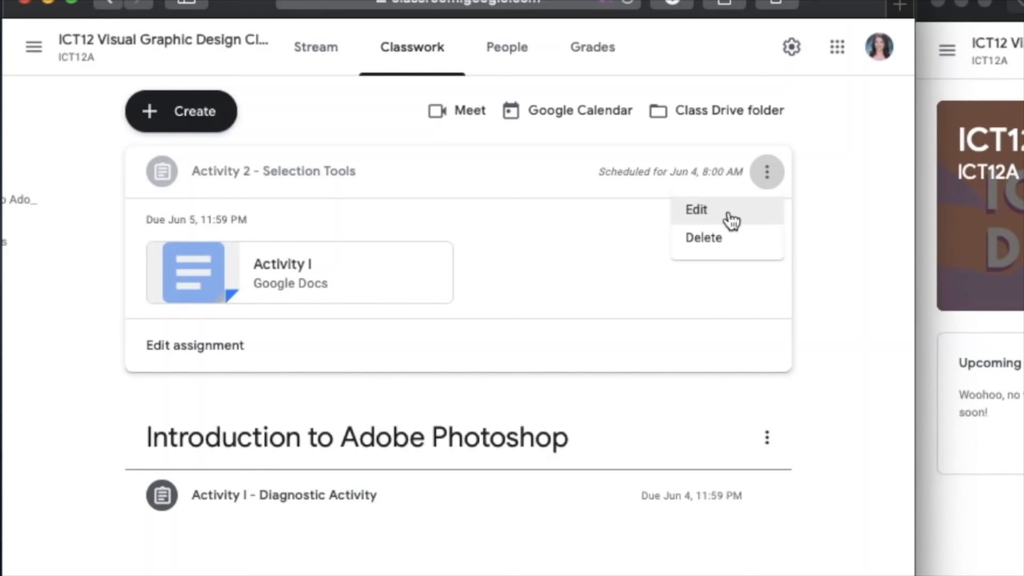
click(732, 220)
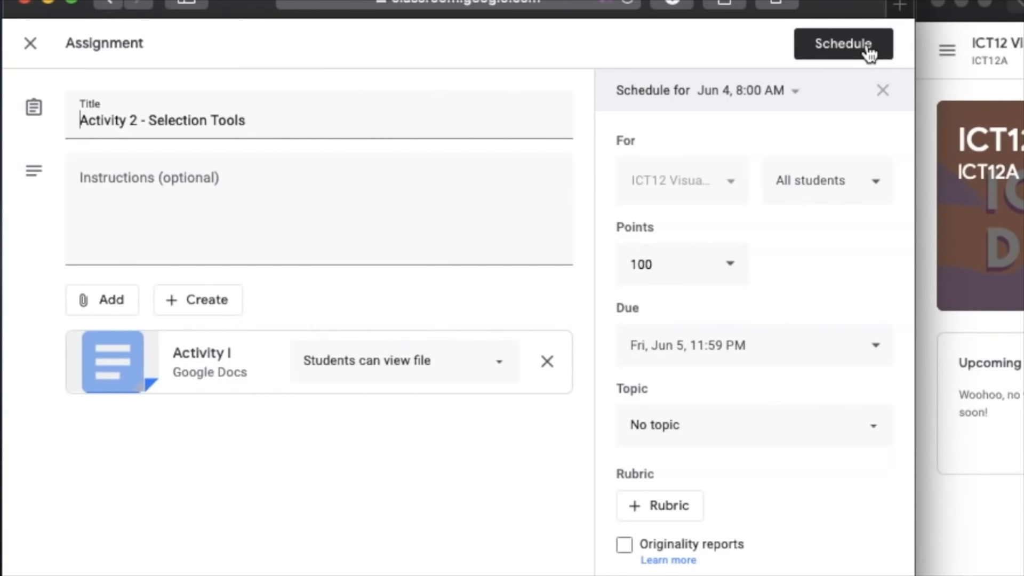
click(877, 90)
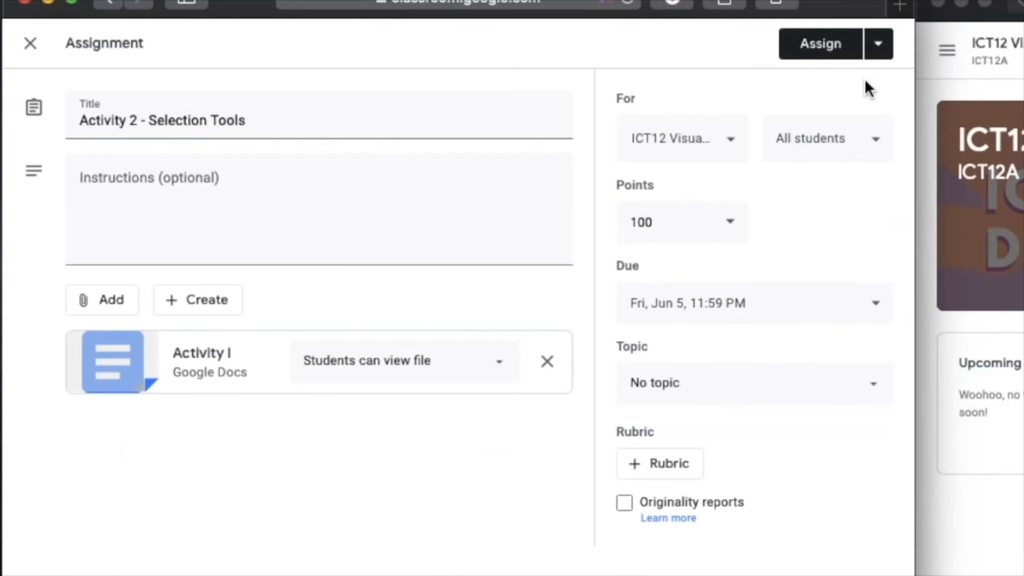
- Place the assignment under the Selection tools topic and check which students it is for
click(872, 46)
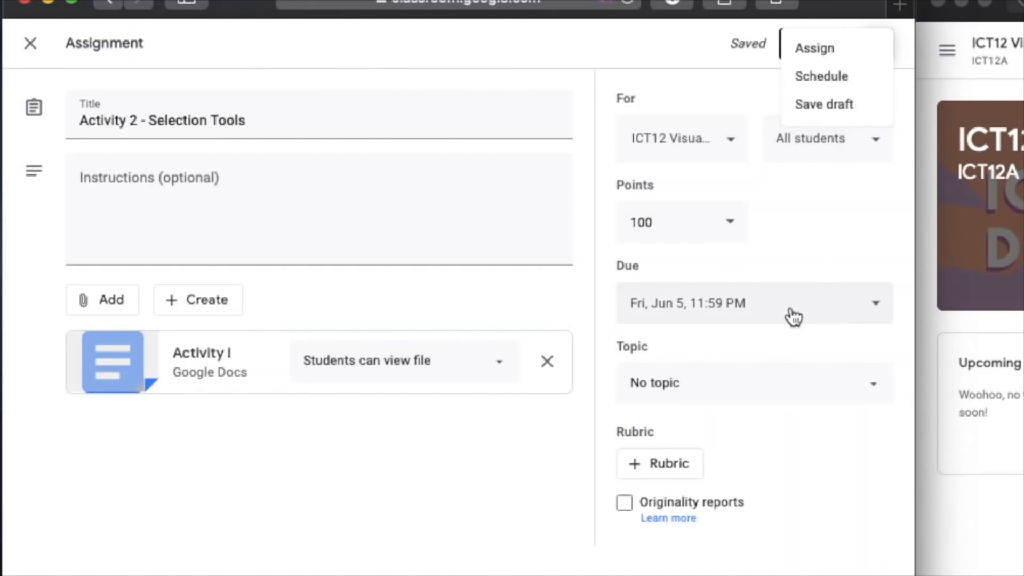
click(761, 380)
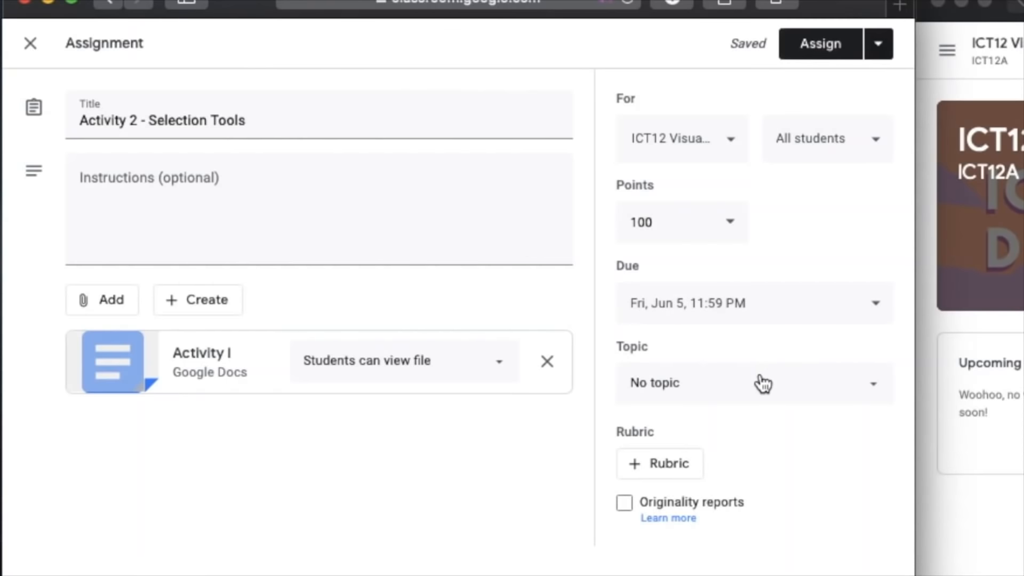
click(866, 394)
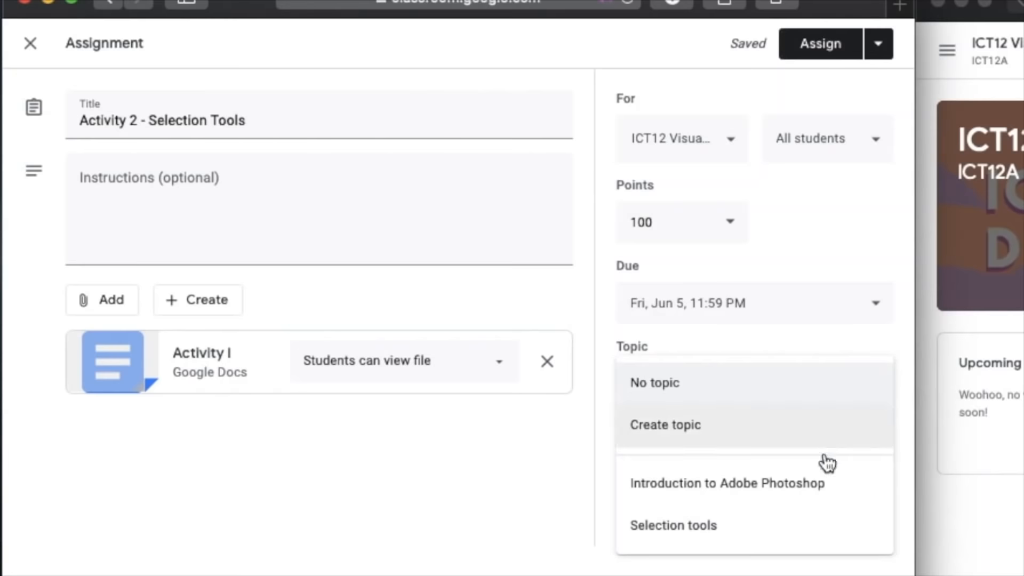
click(817, 521)
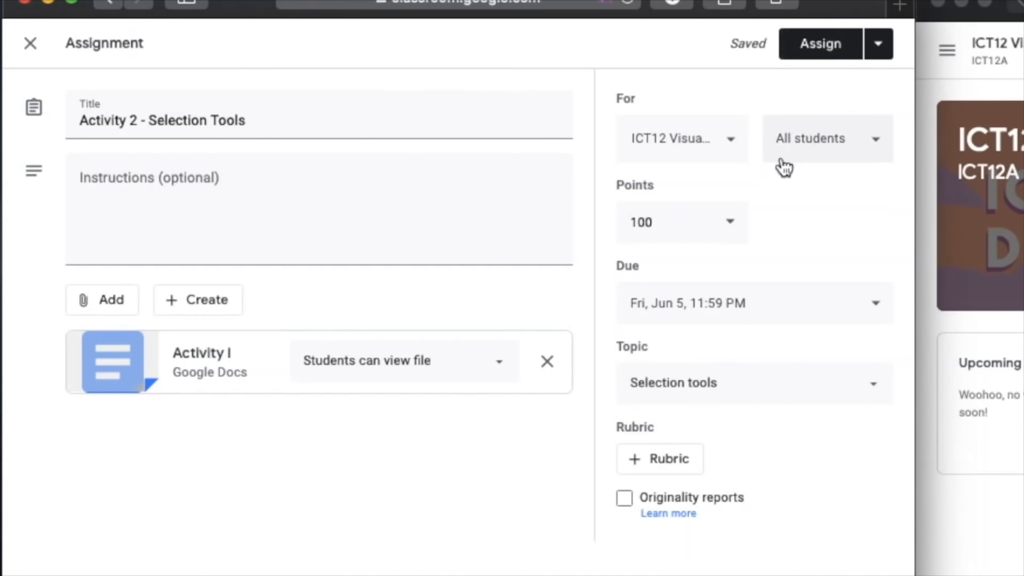
click(828, 163)
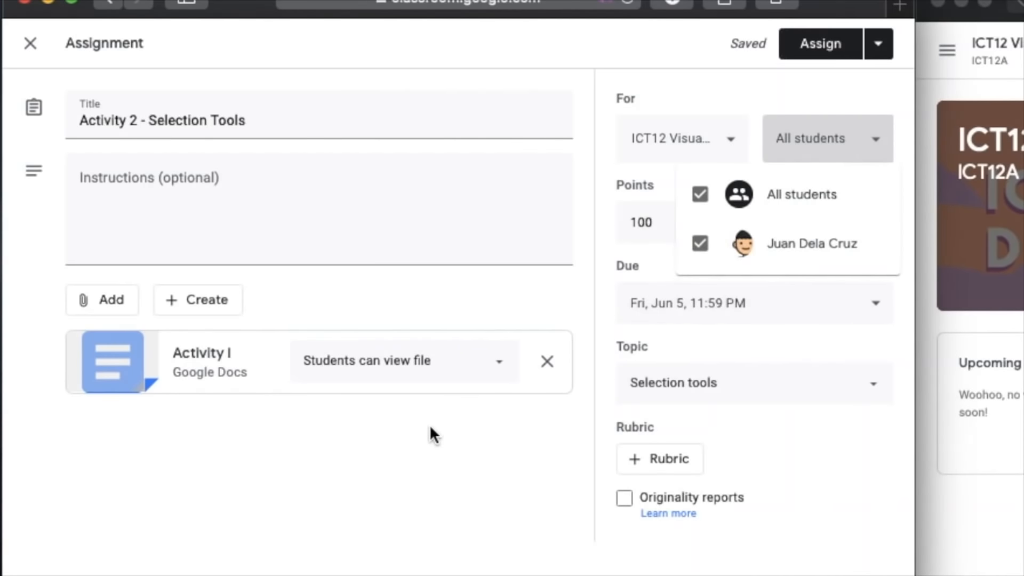
click(386, 508)
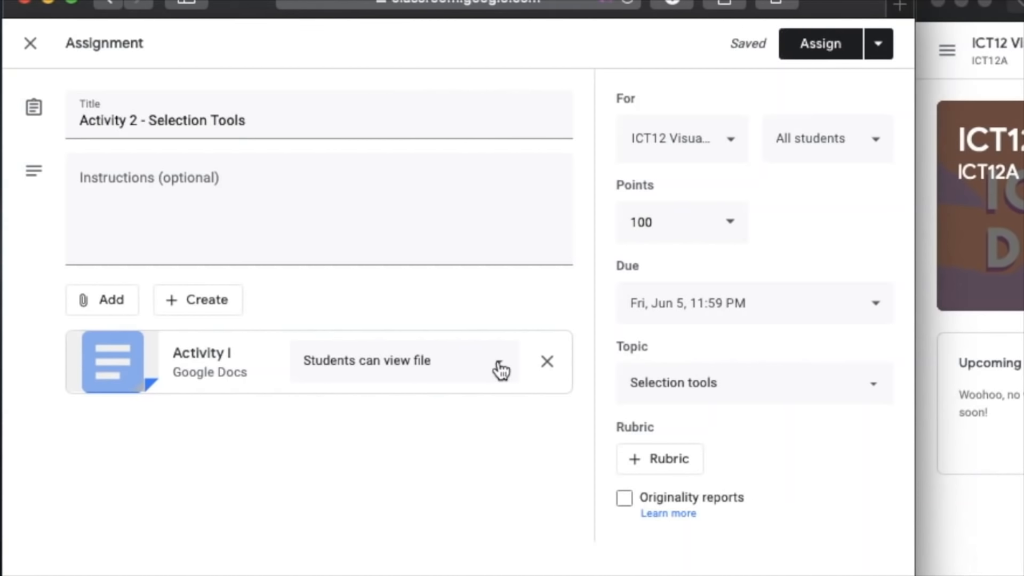
- Set the Activity I attachment to make a copy for each student, and assign the activity to the class immediately
click(482, 377)
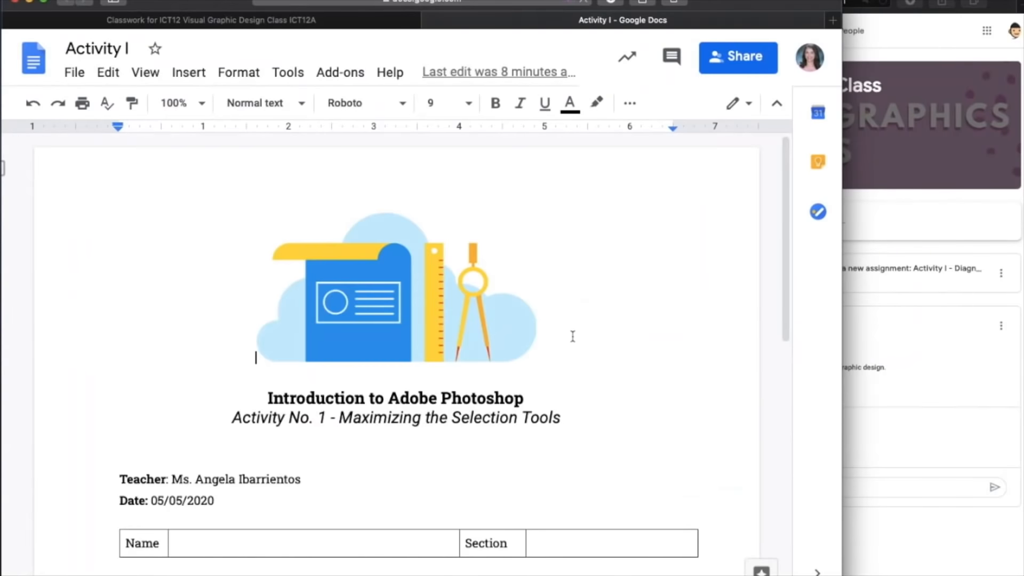
scroll(572, 336, down, 10)
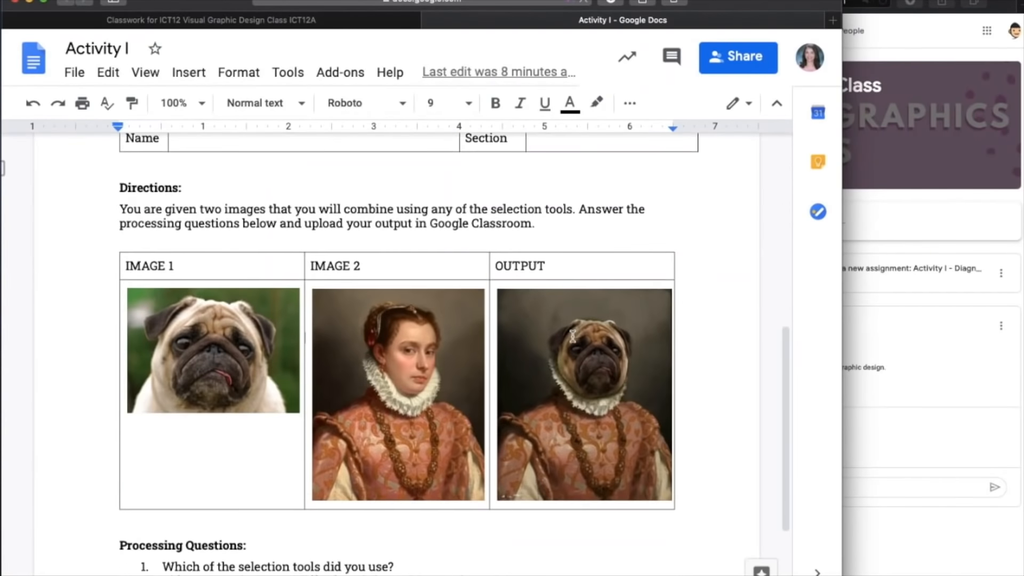
scroll(572, 336, up, 10)
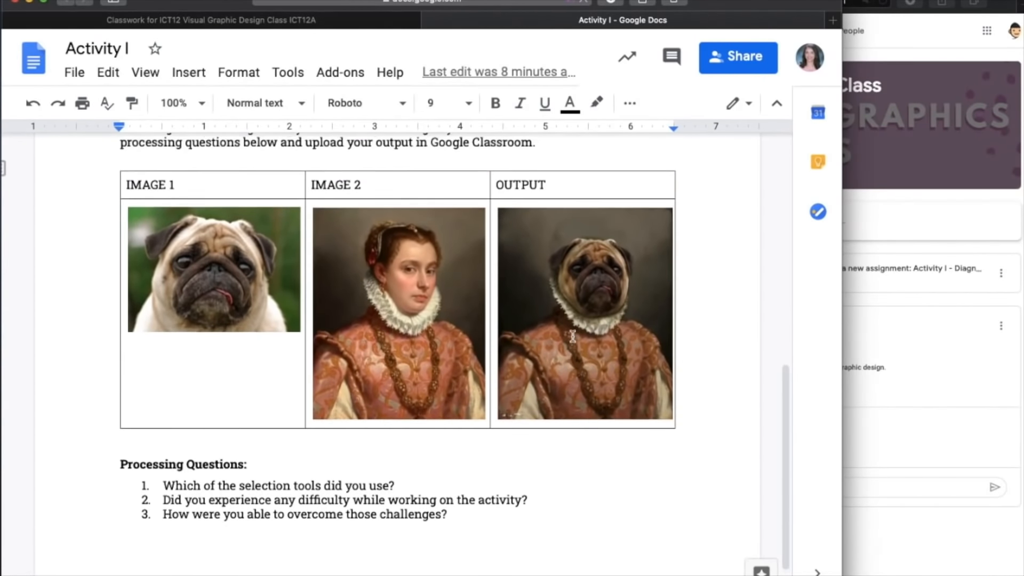
scroll(572, 336, down, 1)
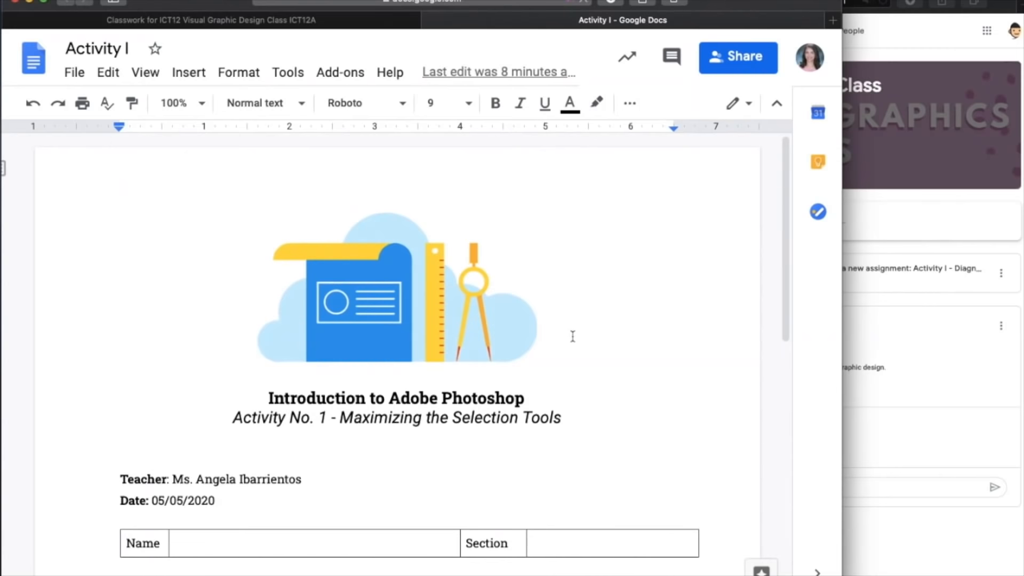
scroll(573, 309, down, 10)
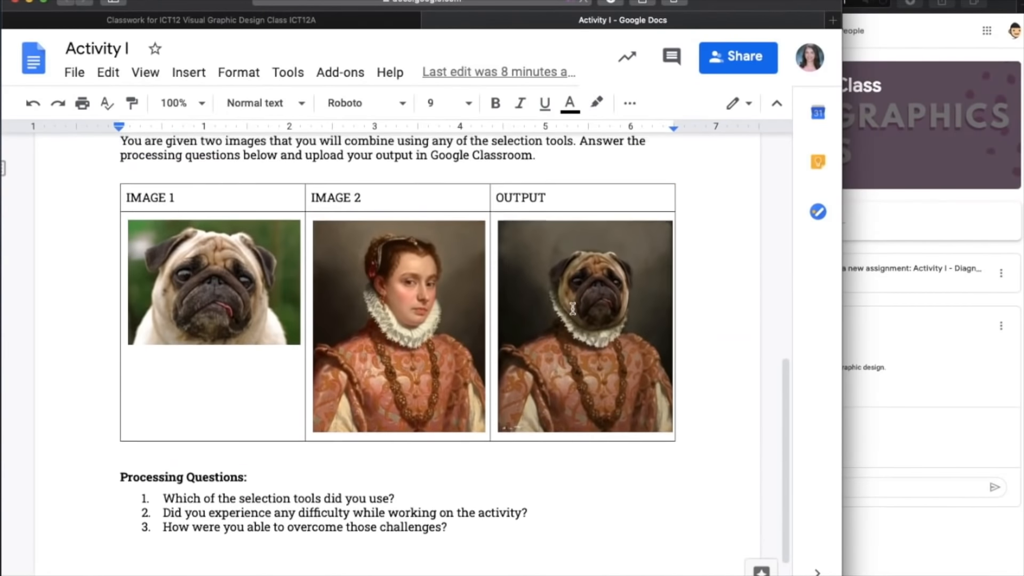
scroll(572, 308, up, 10)
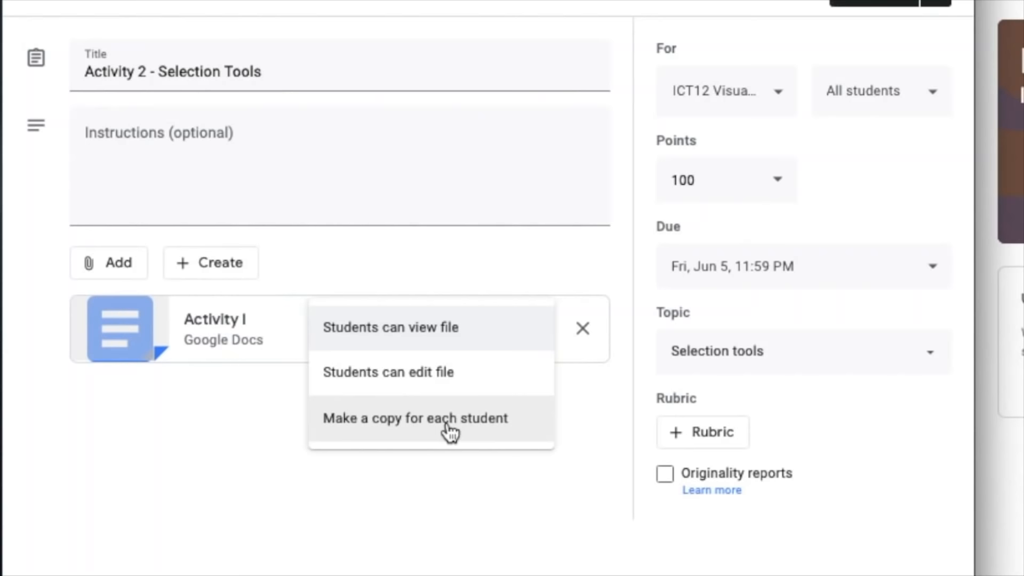
click(450, 432)
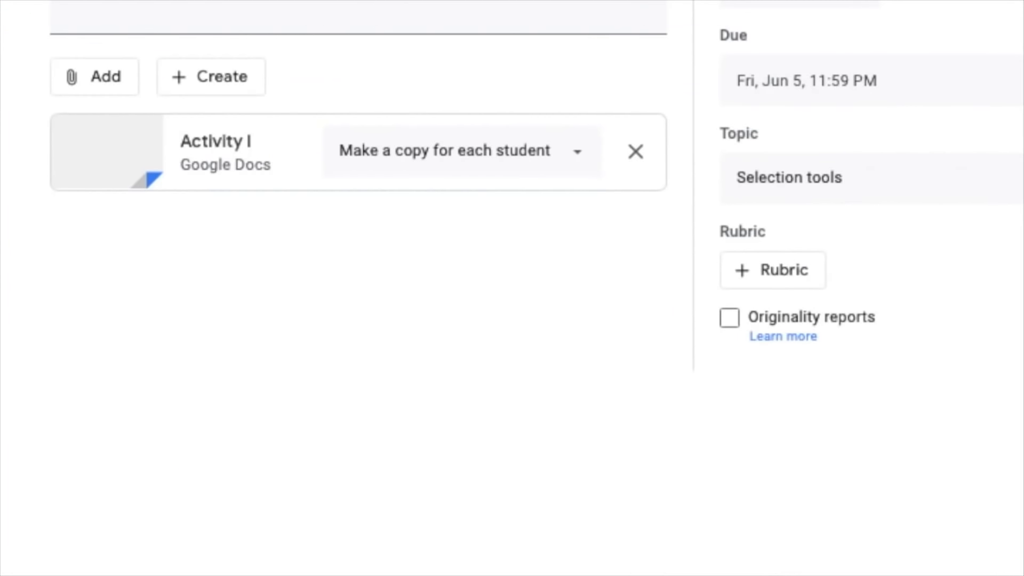
click(1002, 1)
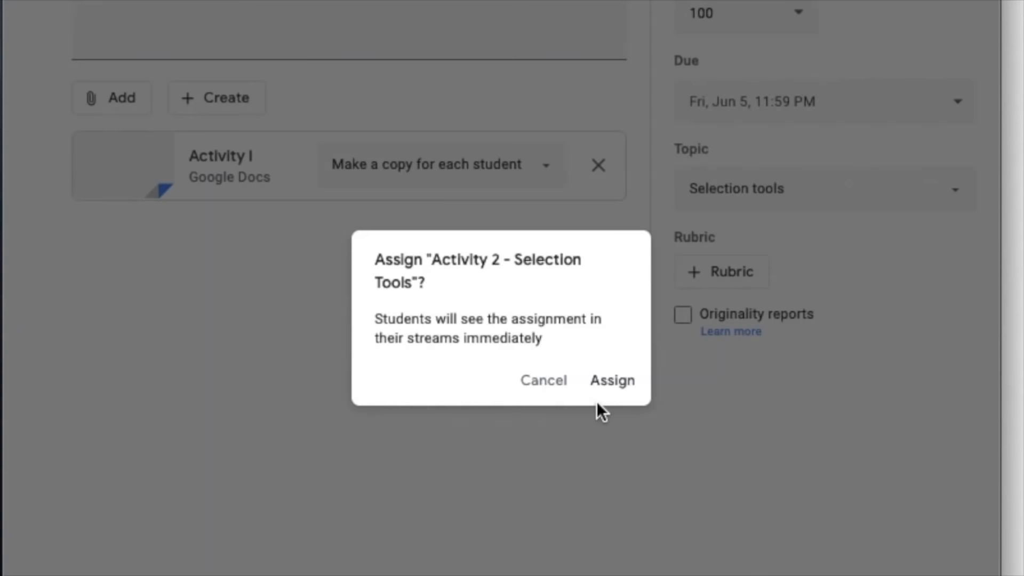
click(598, 392)
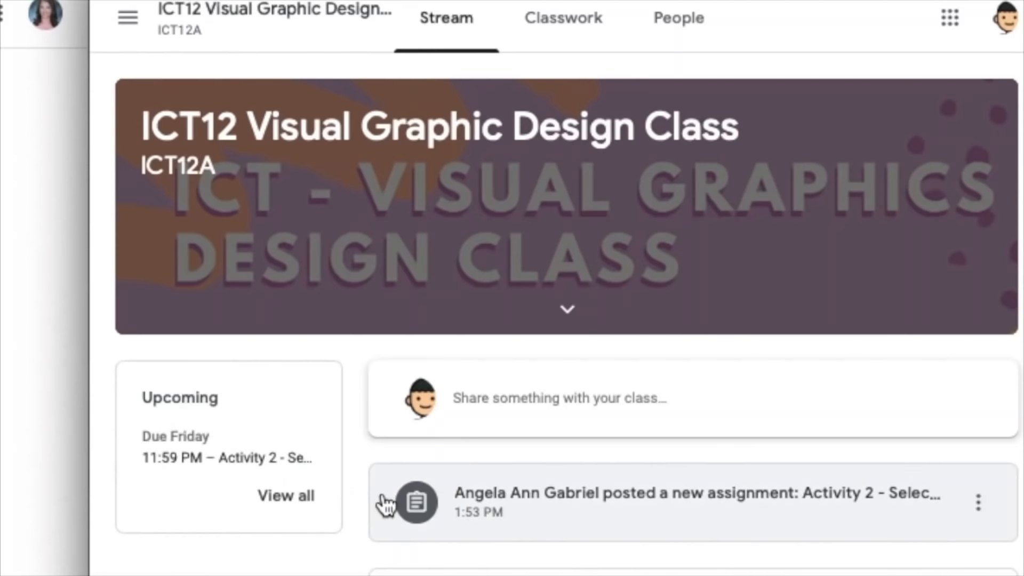
- In the student's view of the class, open the Activity 2 assignment from the stream and review the student's own copy of the document
click(483, 512)
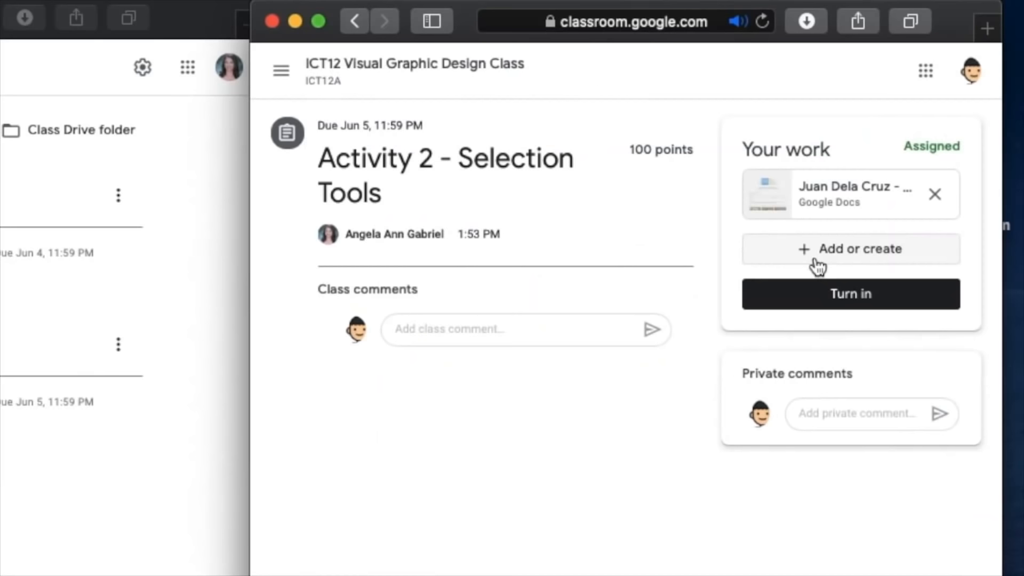
click(822, 217)
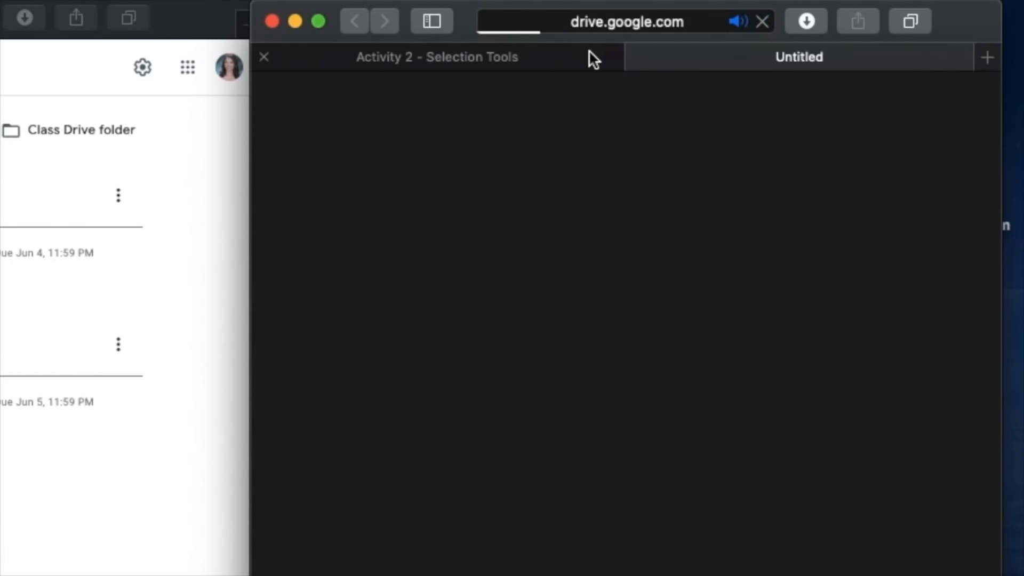
click(570, 50)
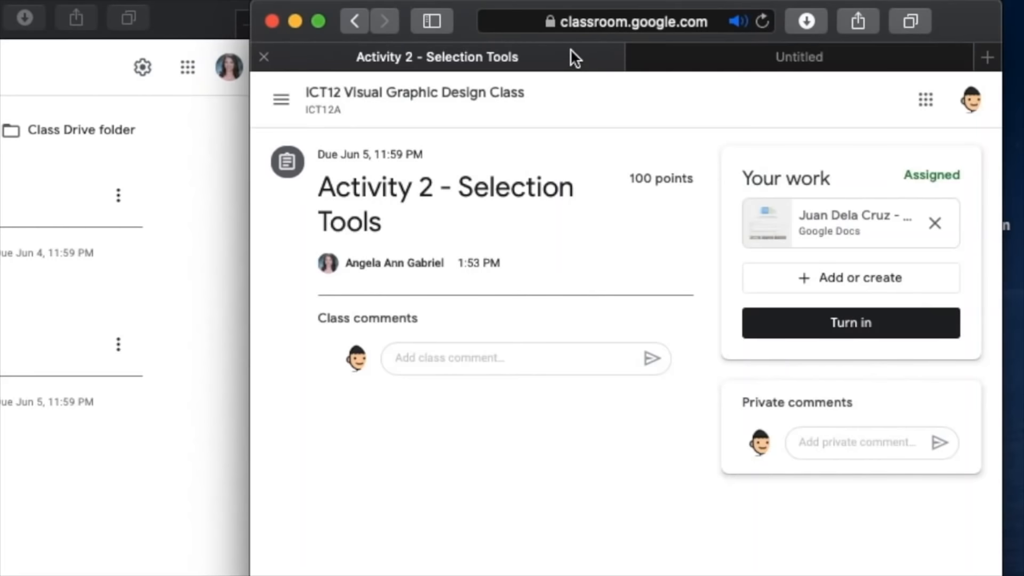
click(714, 59)
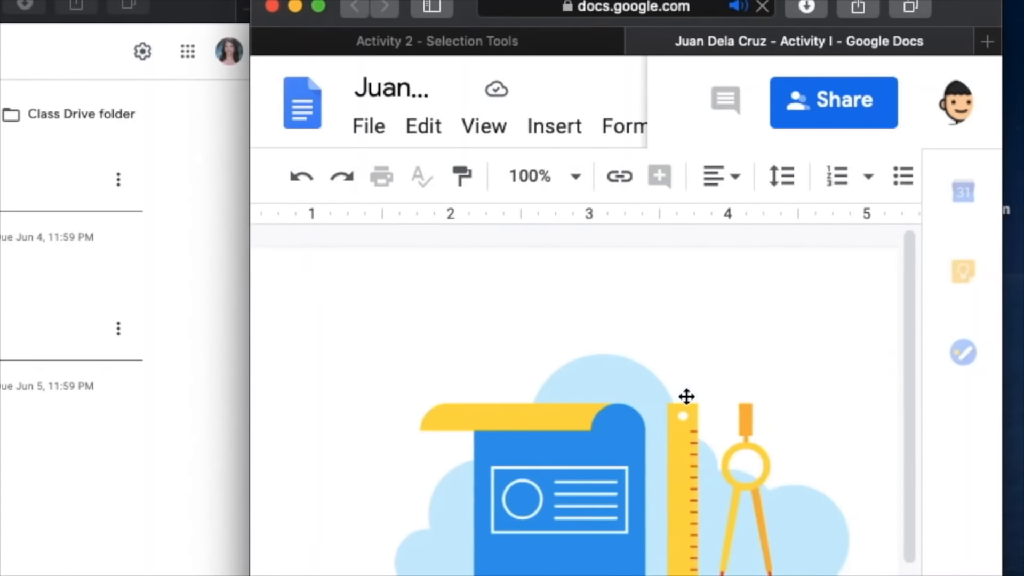
scroll(687, 396, down, 5)
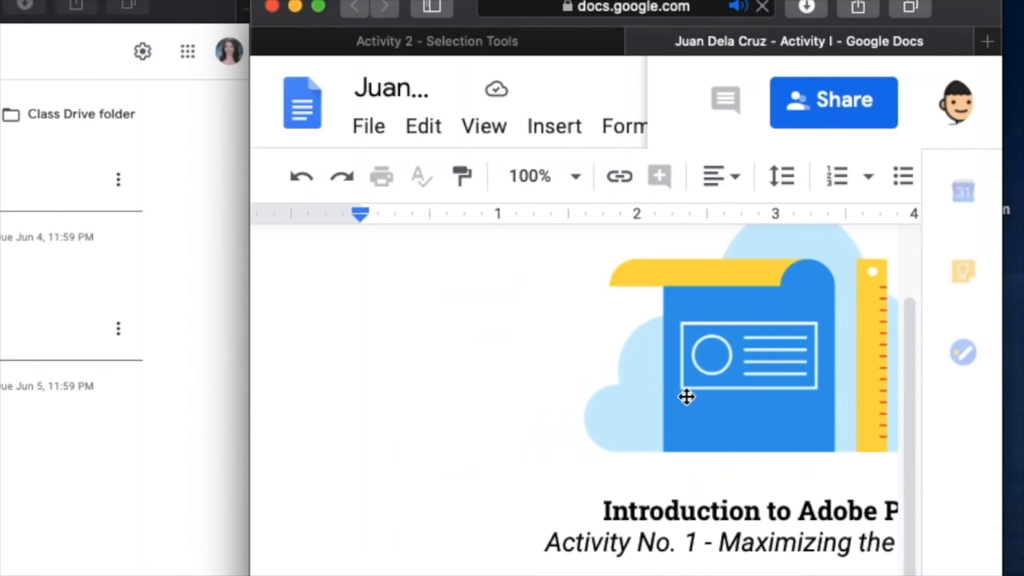
scroll(686, 397, down, 3)
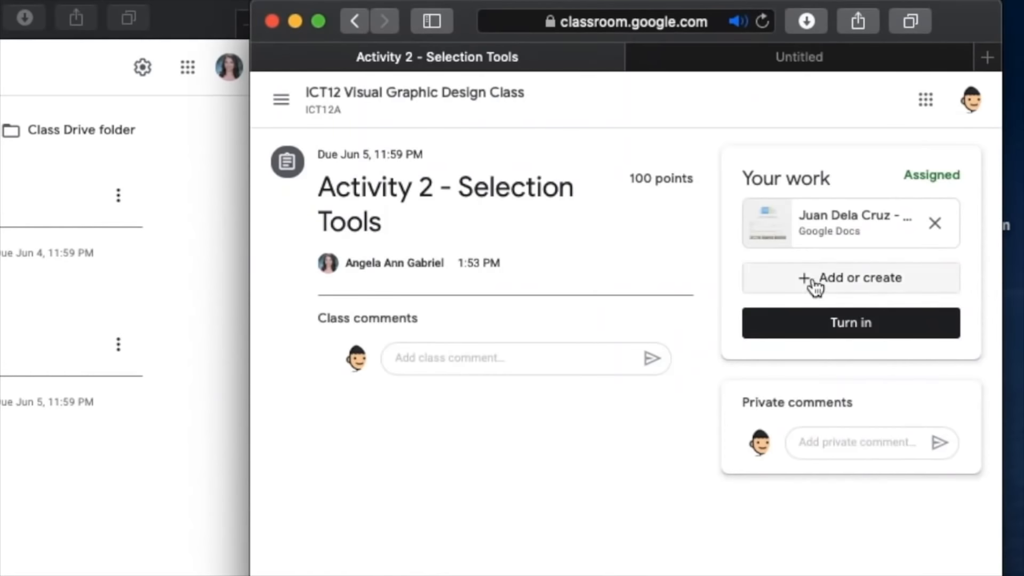
- Upload the sample JPG image from the iCloud Documents folder as an additional attachment to the student's Activity 2 work
click(813, 281)
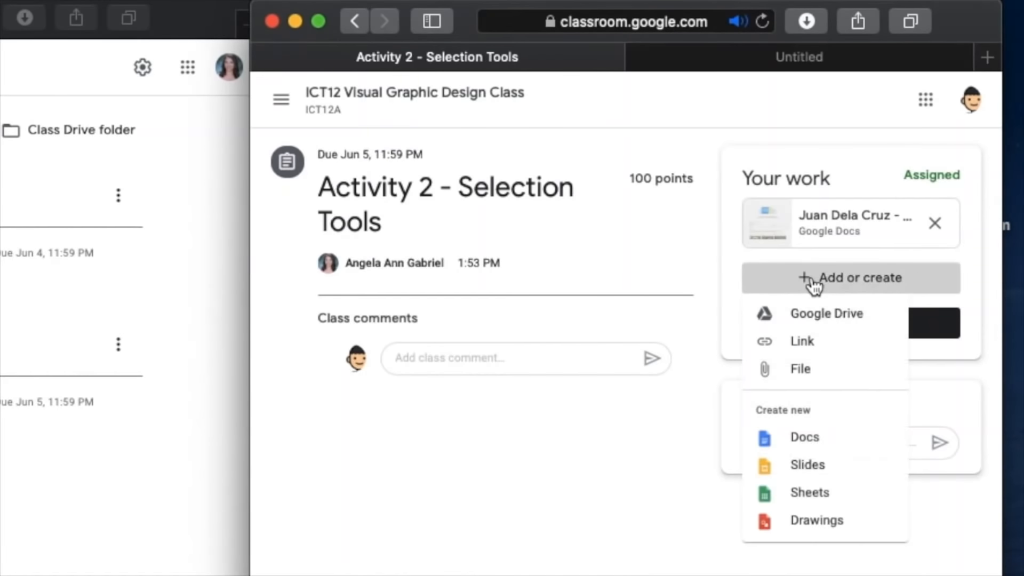
click(784, 369)
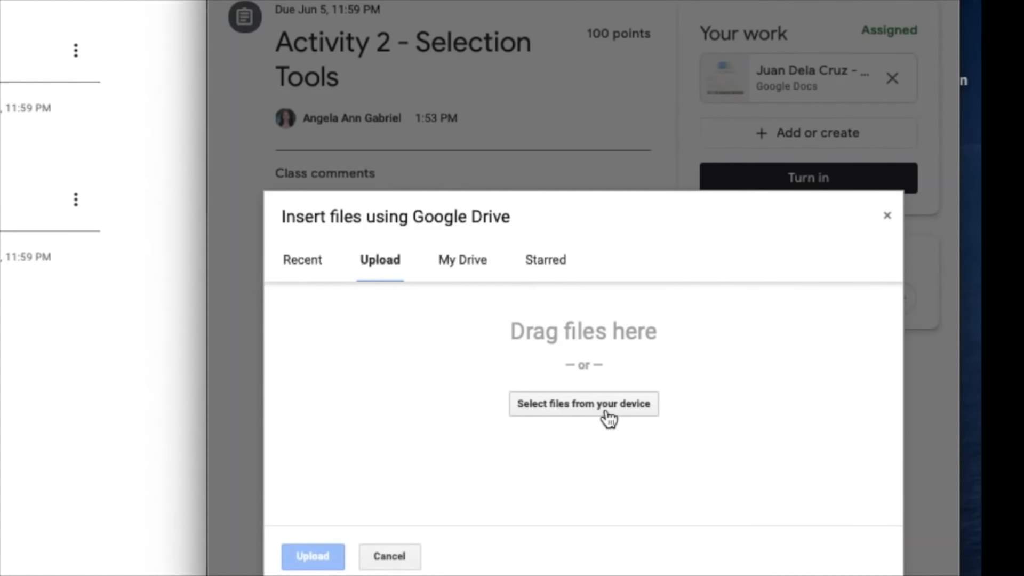
click(607, 412)
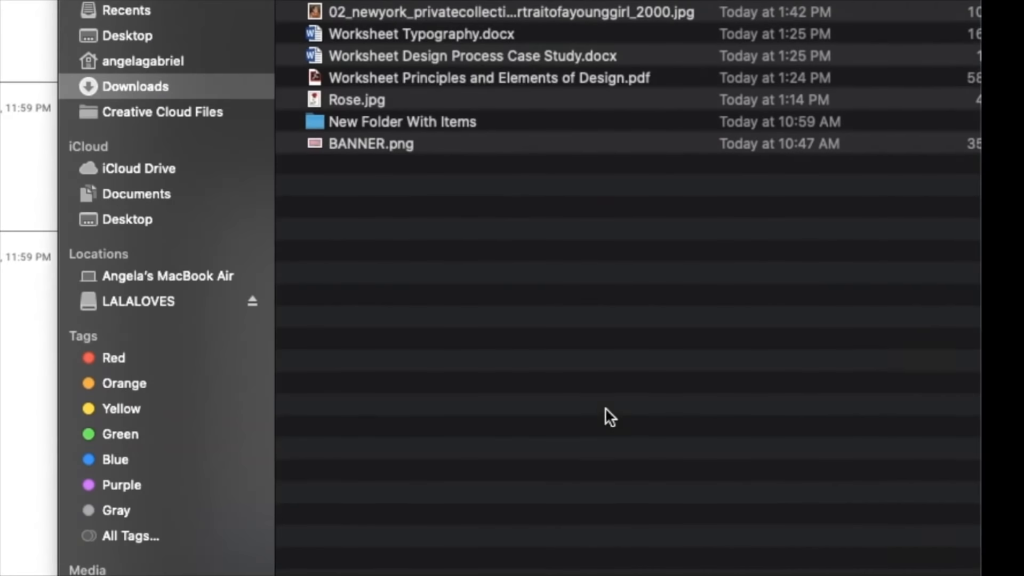
click(158, 193)
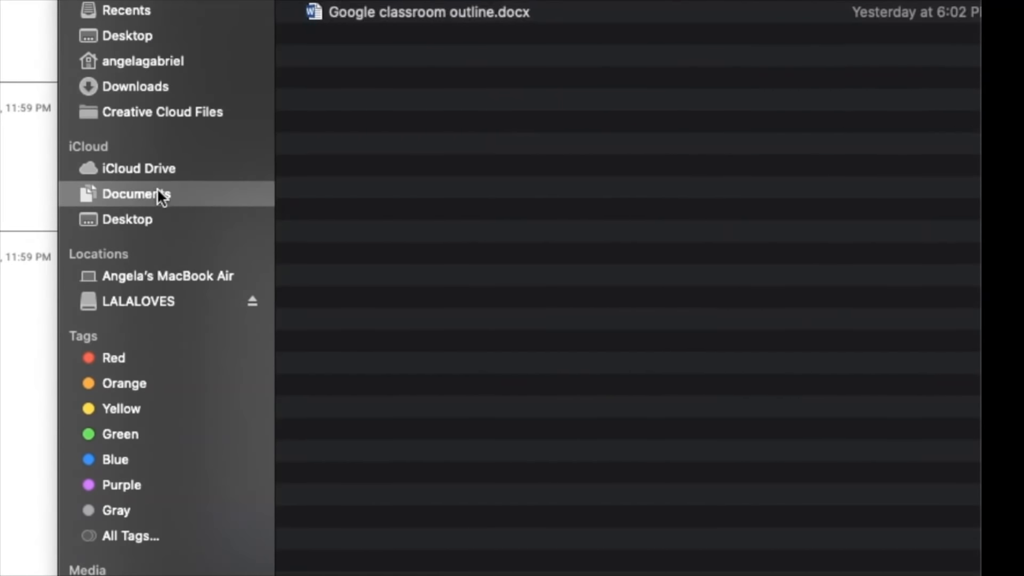
click(330, 119)
double_click(343, 72)
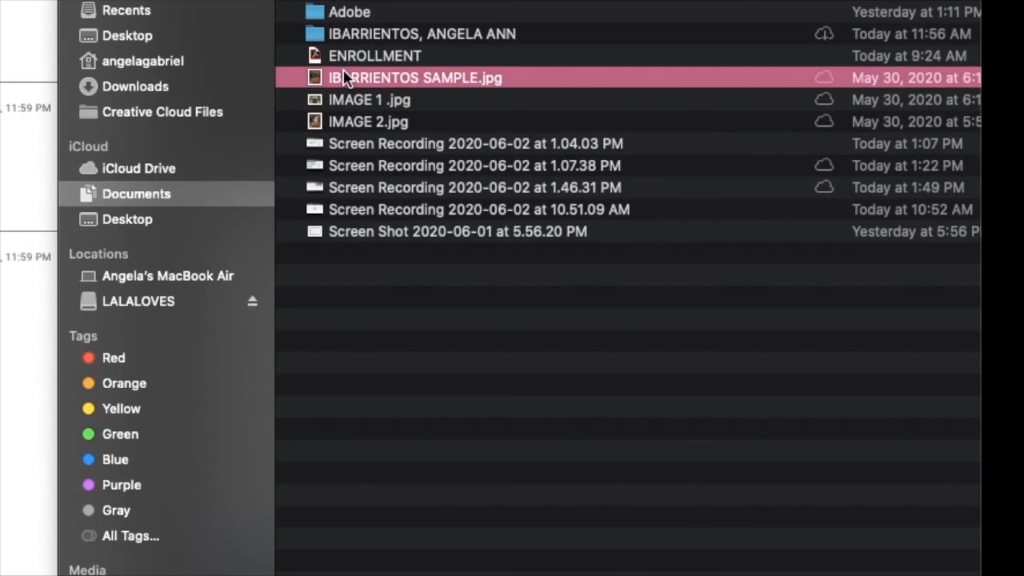
click(306, 559)
- Fill in the student's name and the section ICT12A in the header table of the student's Activity I document
text(Juan dela Cu)
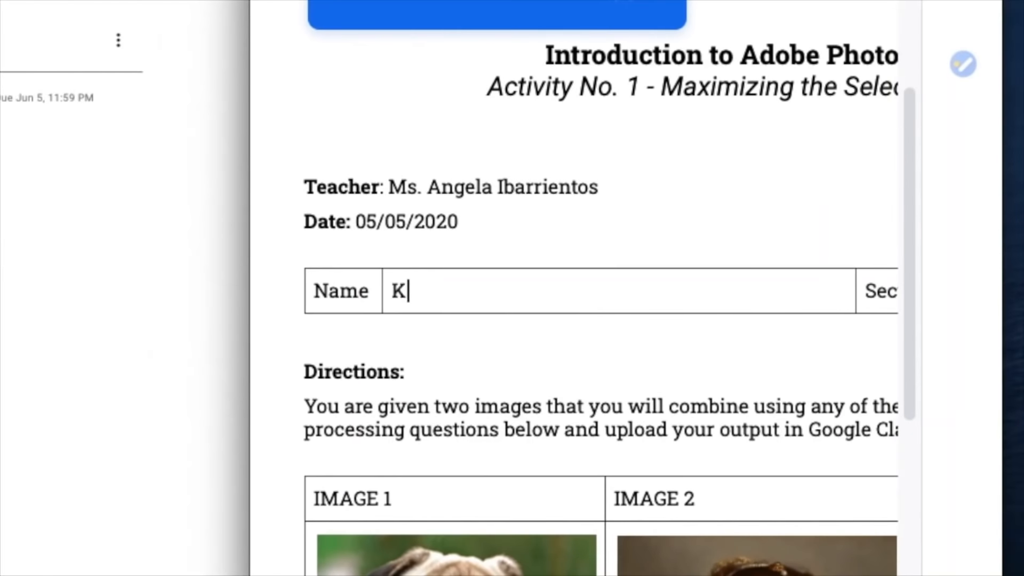
key(BackSpace)
text(ruz)
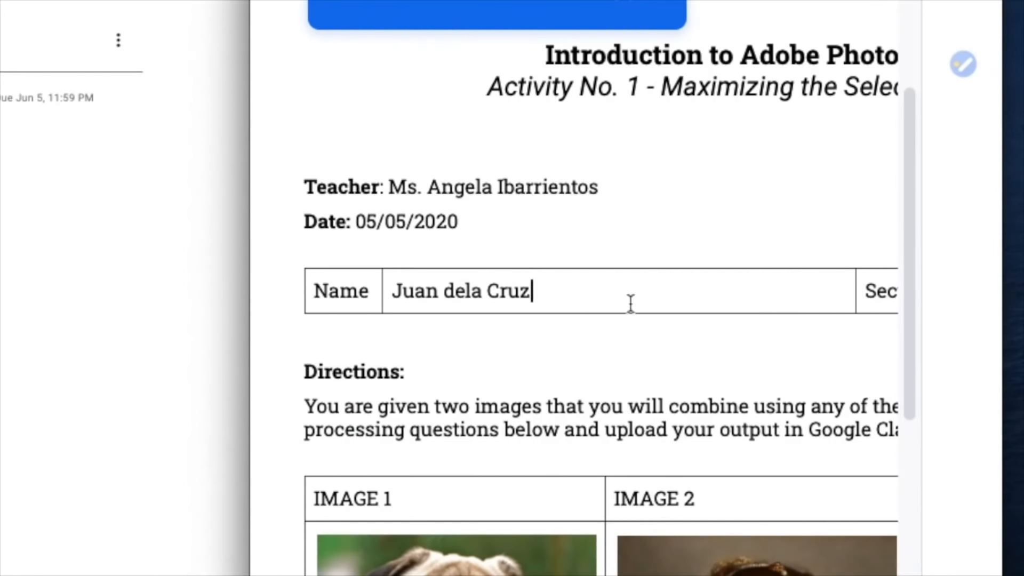
scroll(738, 210, right, 5)
click(728, 299)
text(ICT12A)
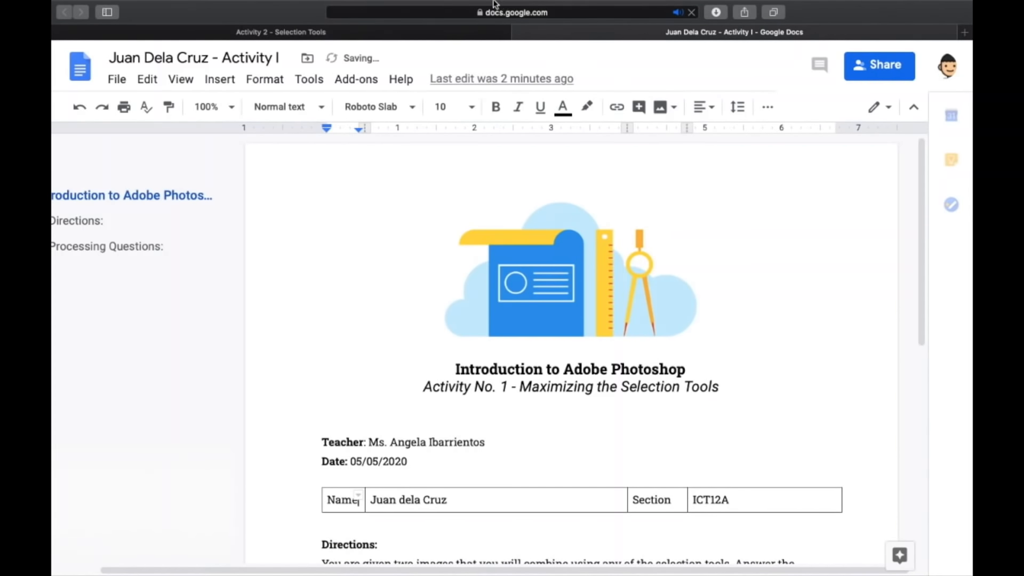
- Return to the student's Activity 2 assignment page and turn in the document together with the image
mouse_move(331, 6)
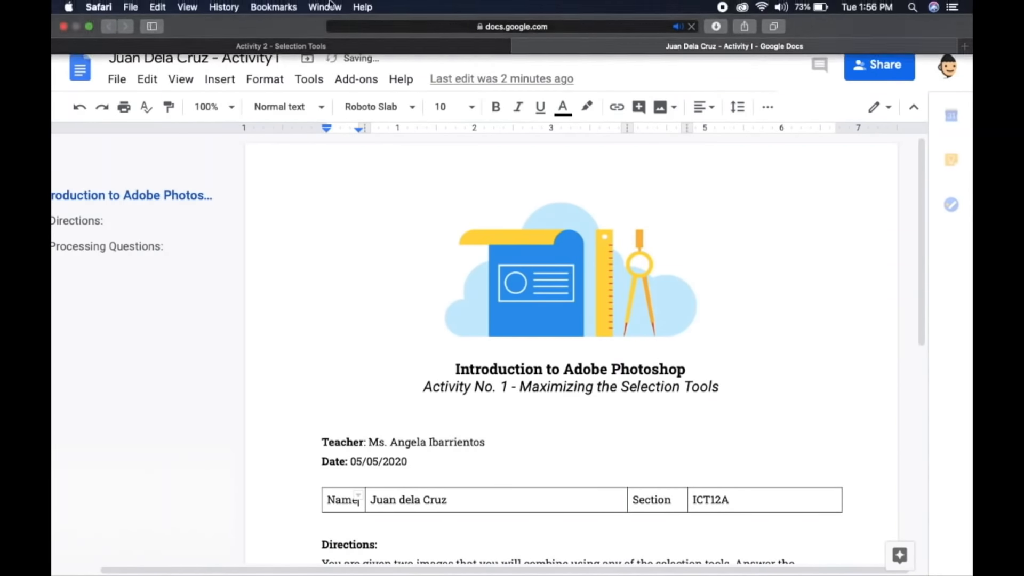
click(89, 27)
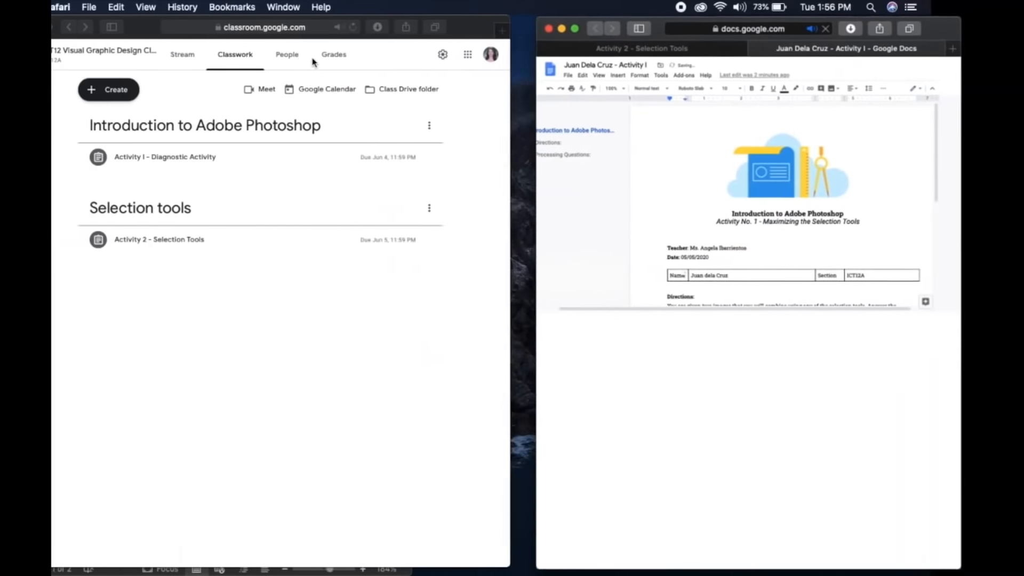
click(693, 47)
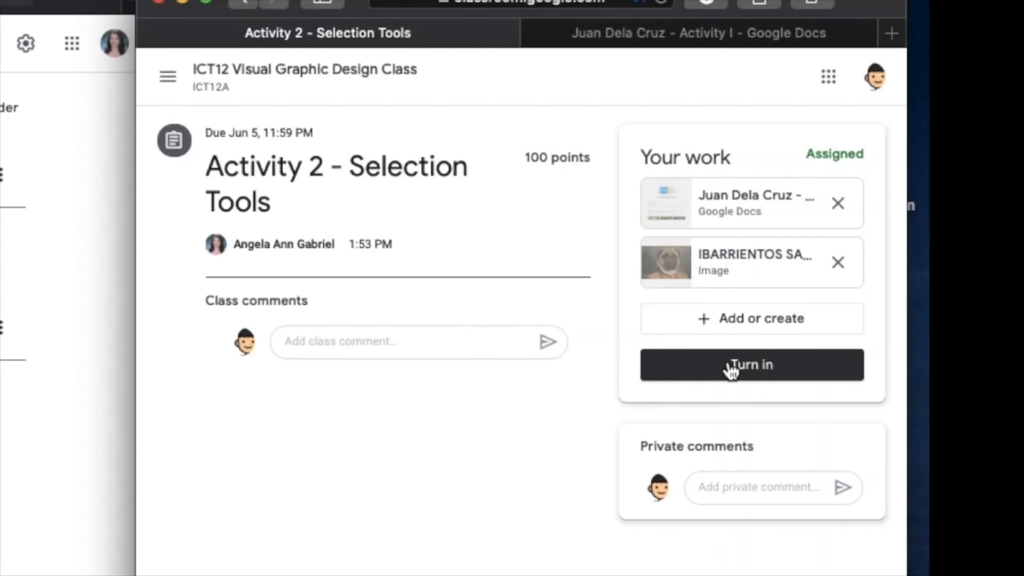
click(730, 368)
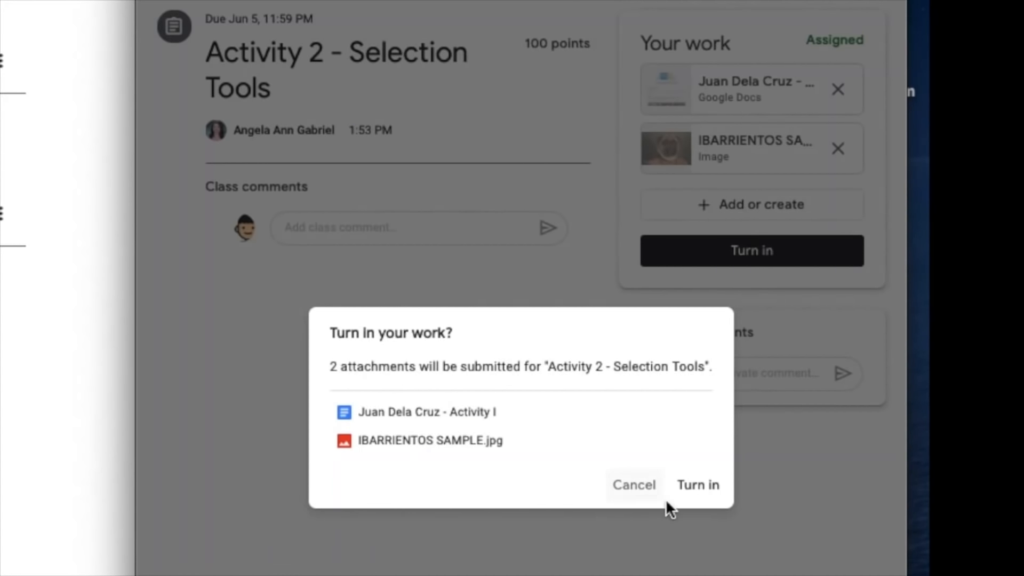
click(698, 488)
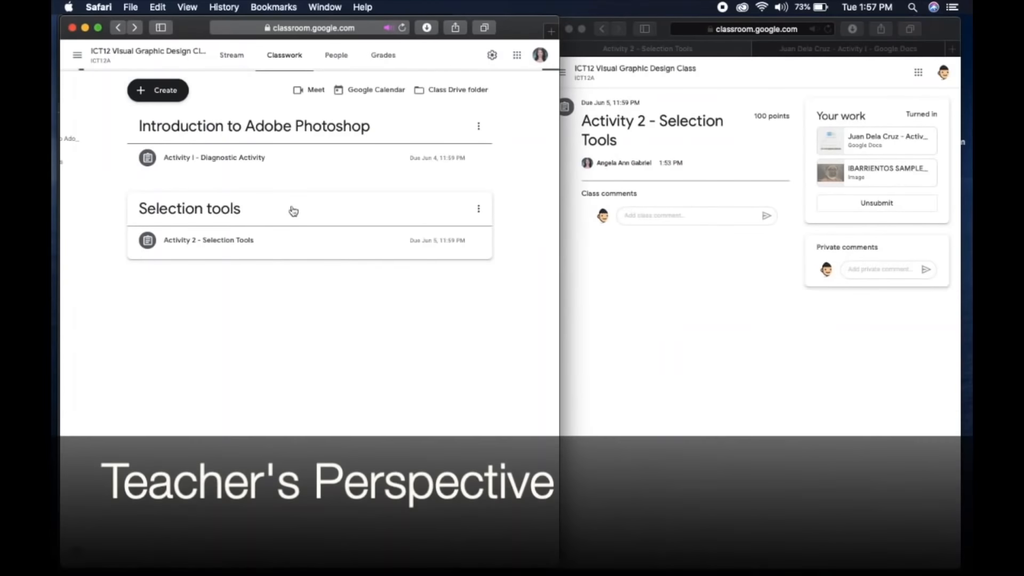
- In the teacher's Classwork view, open the student's turned-in Activity 2 work and grade it 100 out of 100
click(290, 240)
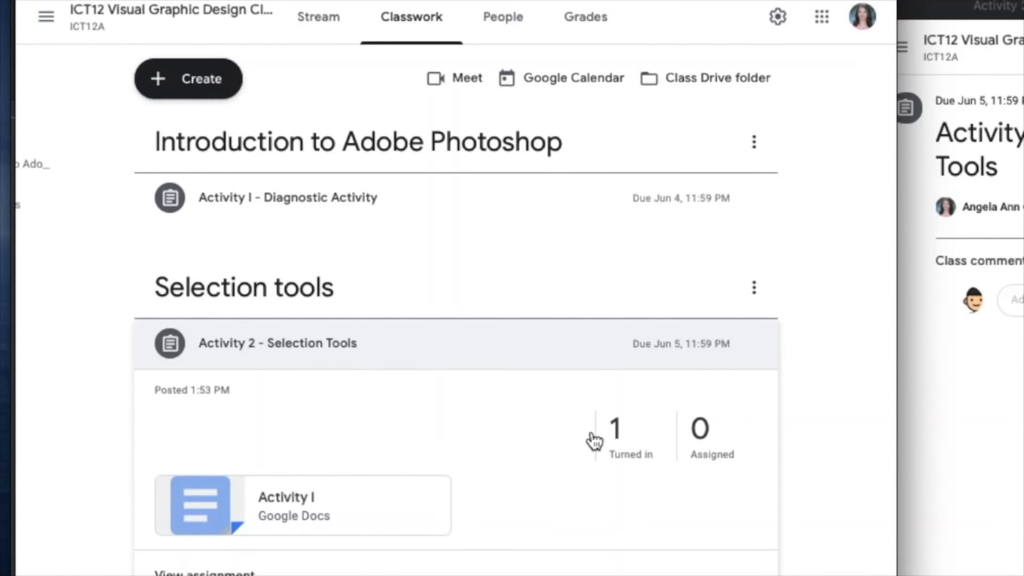
click(629, 437)
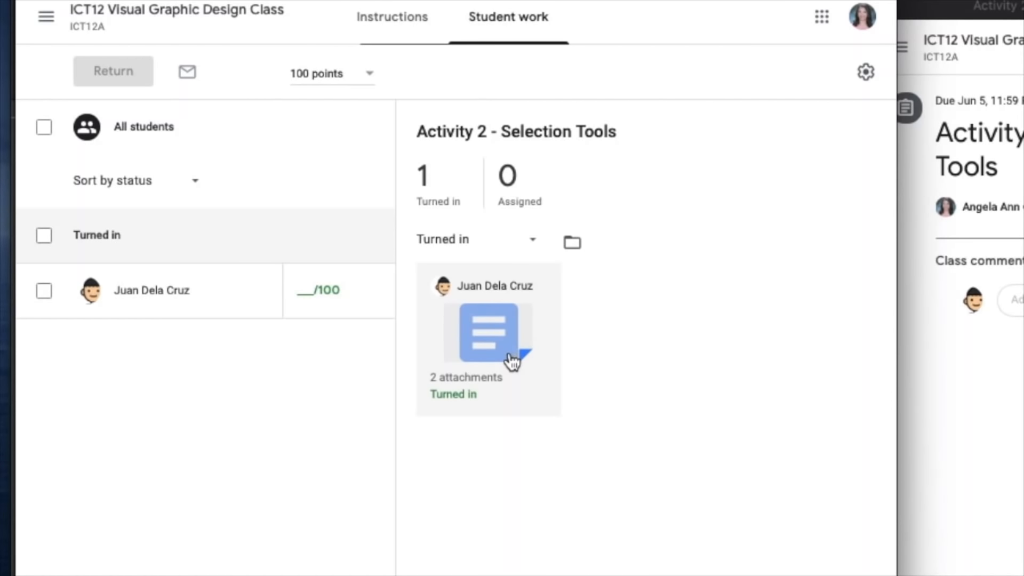
click(314, 290)
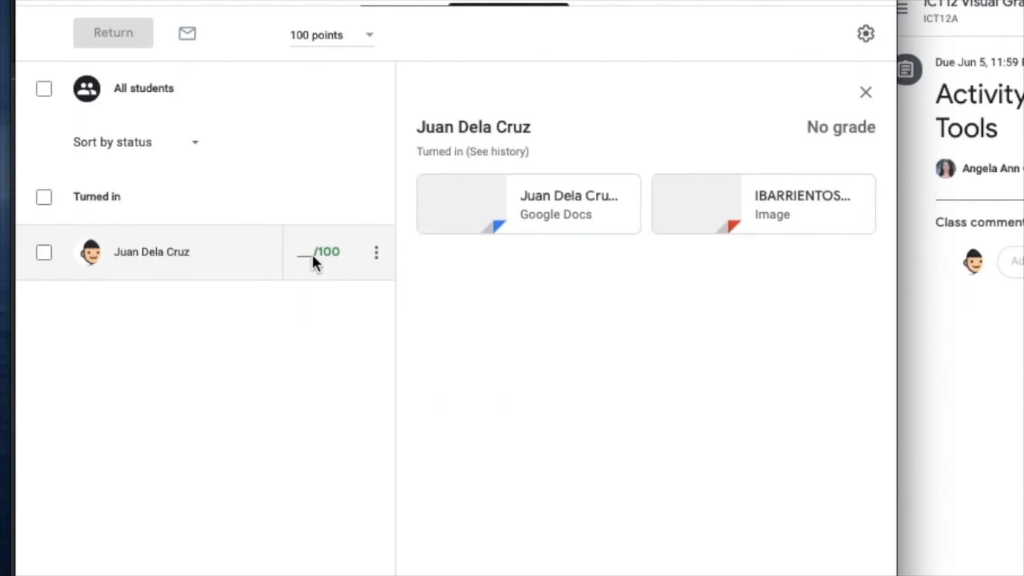
click(307, 249)
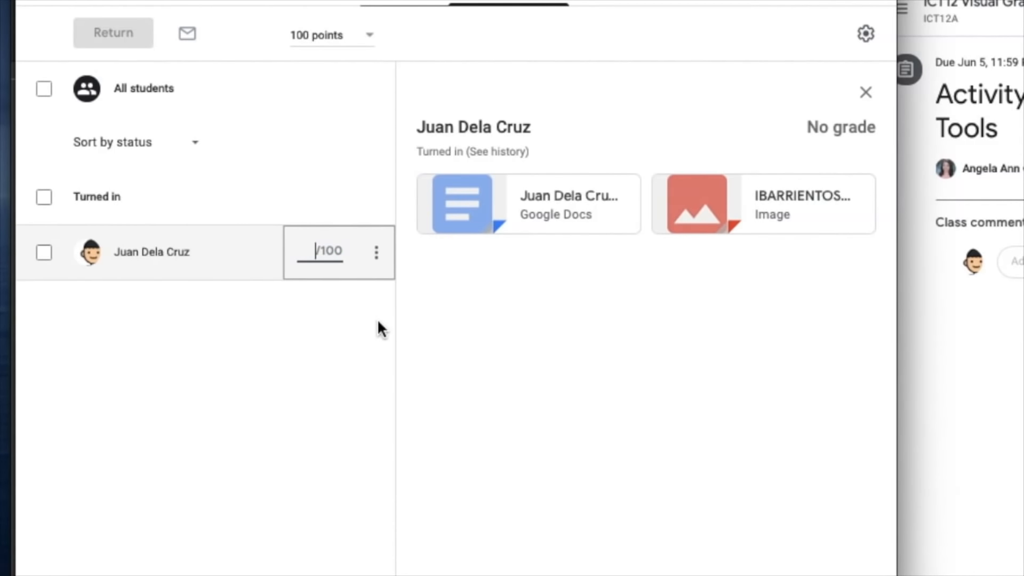
text(100)
key(Return)
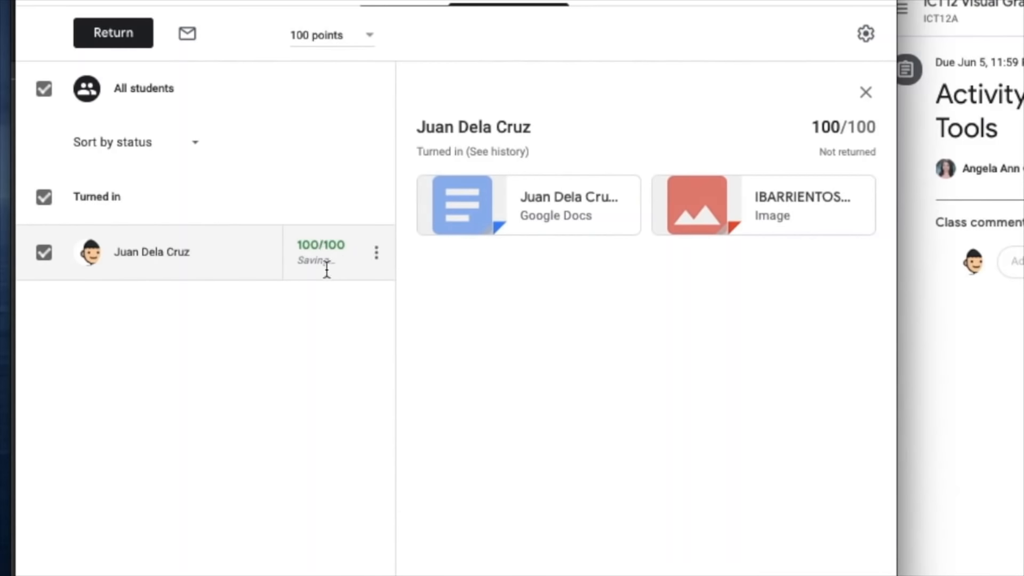
- Return the graded work with the private comment "Very good!" and refresh the student's assignment page
click(111, 38)
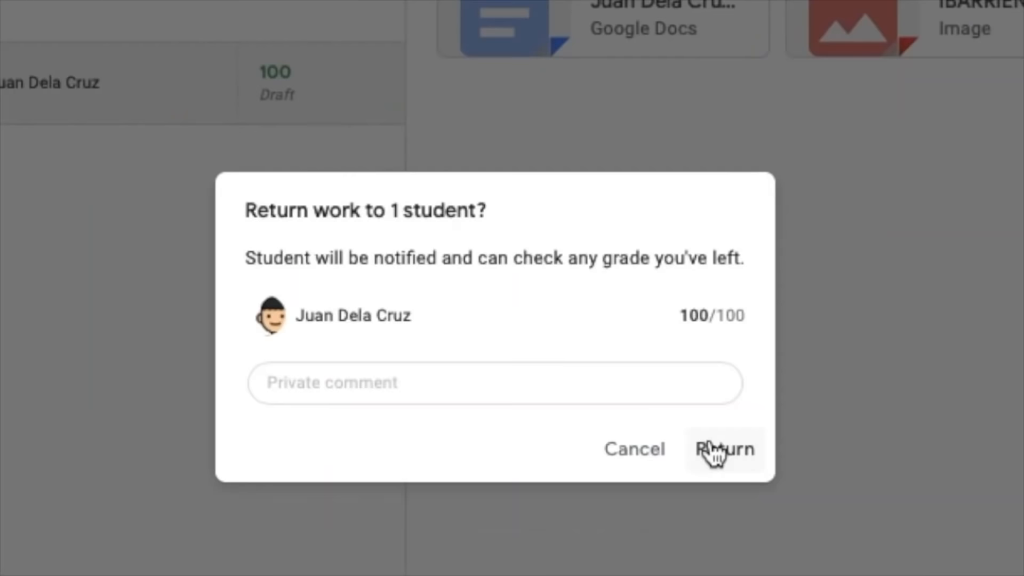
click(562, 453)
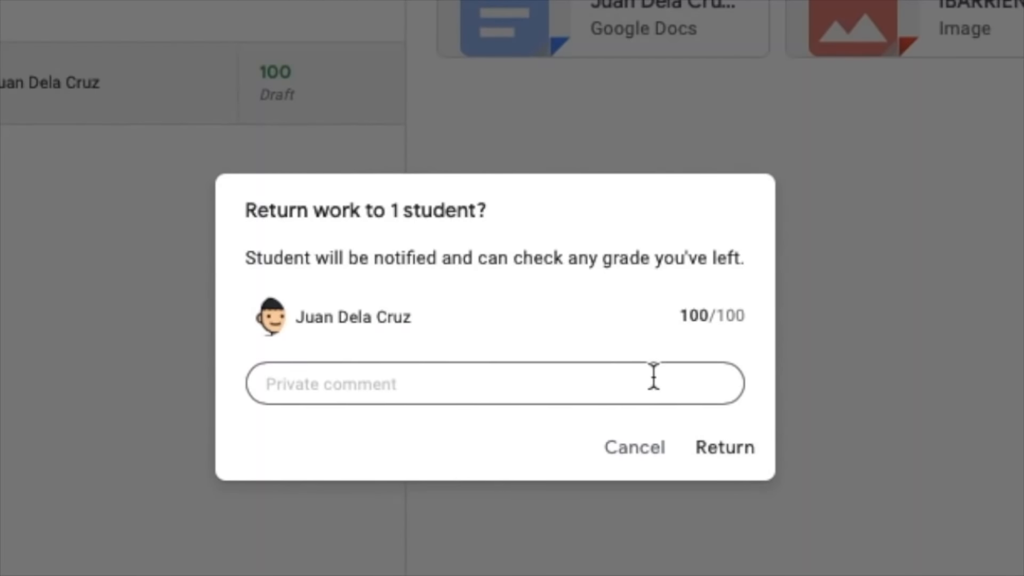
text(Very good!)
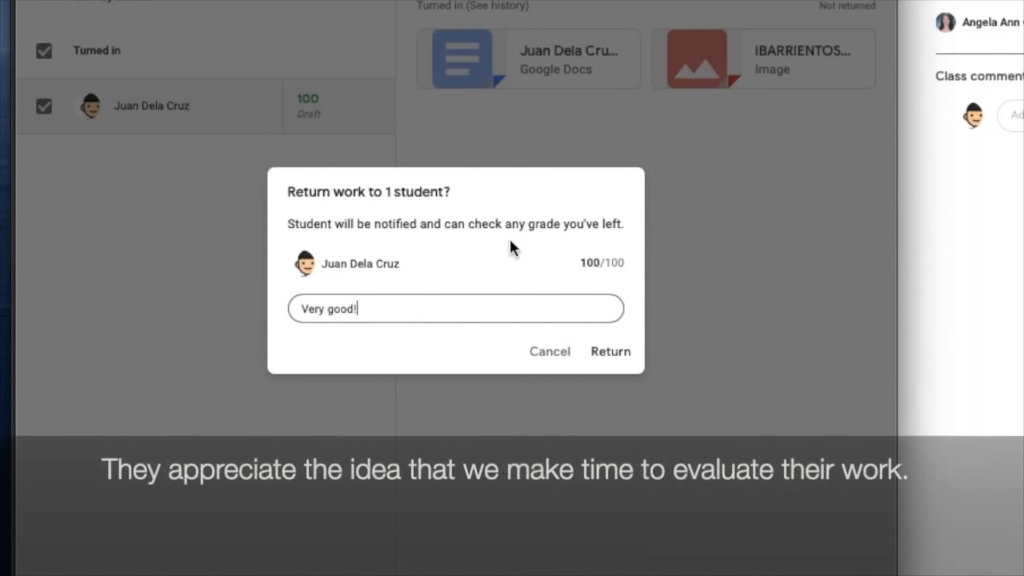
click(625, 354)
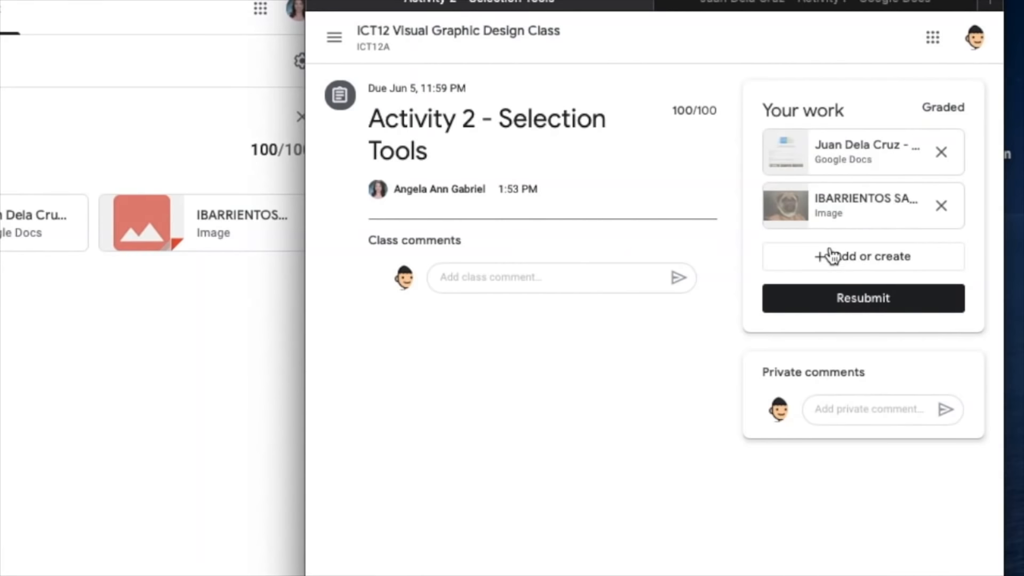
key(super+r)
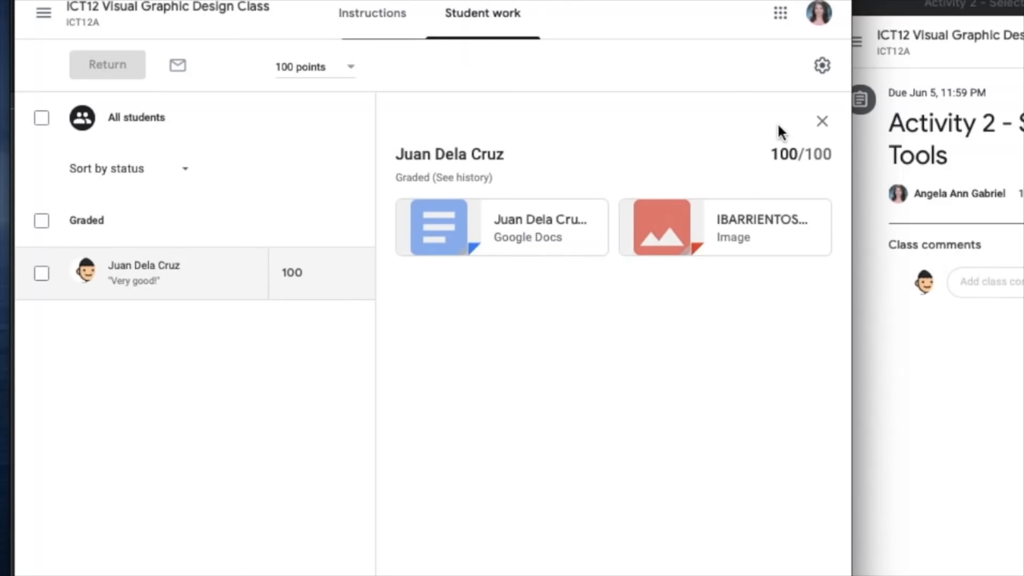
- Close the student's submission details, view the submitted files in the assignment's Drive folder, and return to the student work page
click(822, 123)
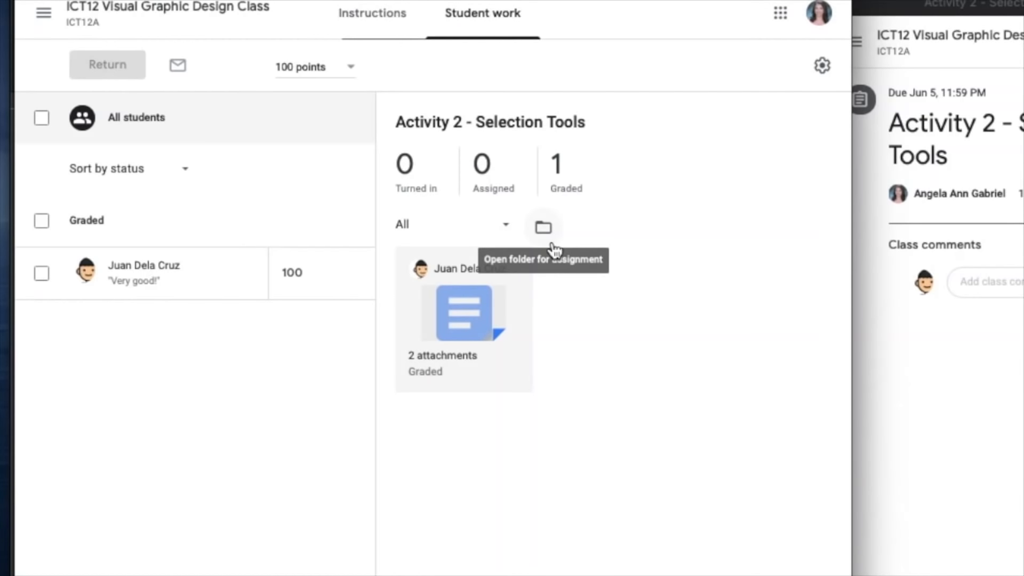
click(553, 243)
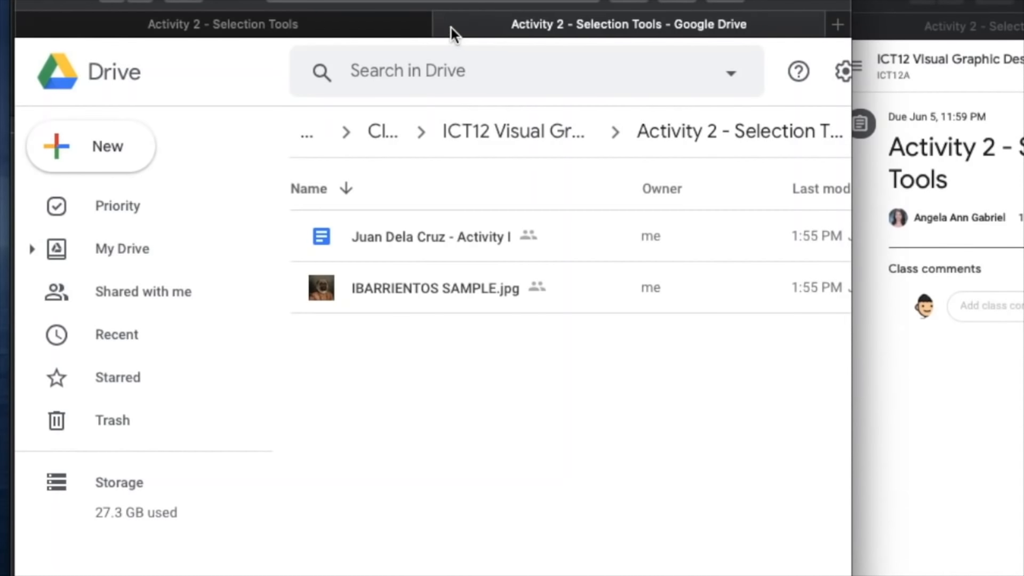
click(450, 29)
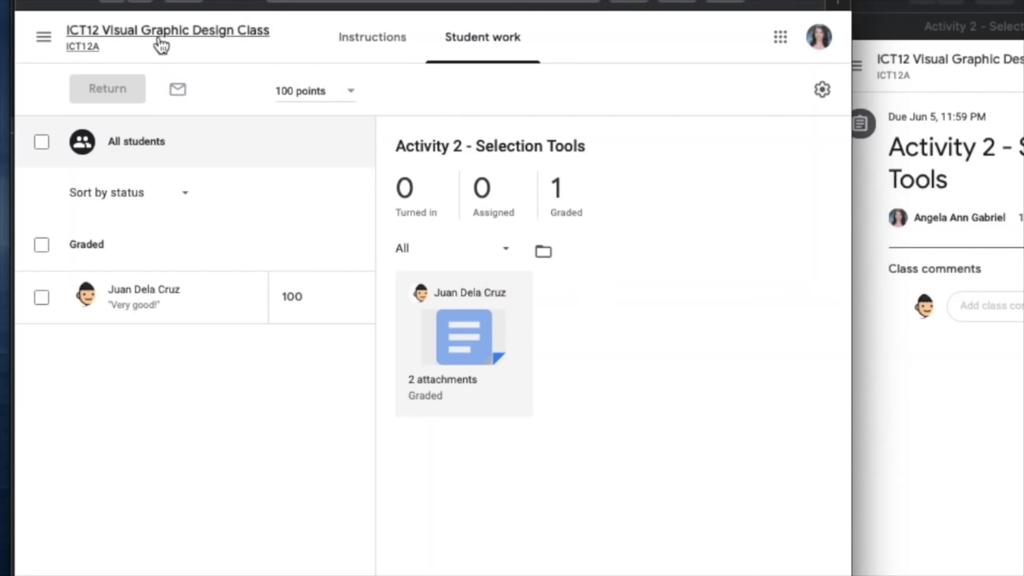
- Go back to the class stream, check the upcoming work, and open the class's Grades page
click(109, 36)
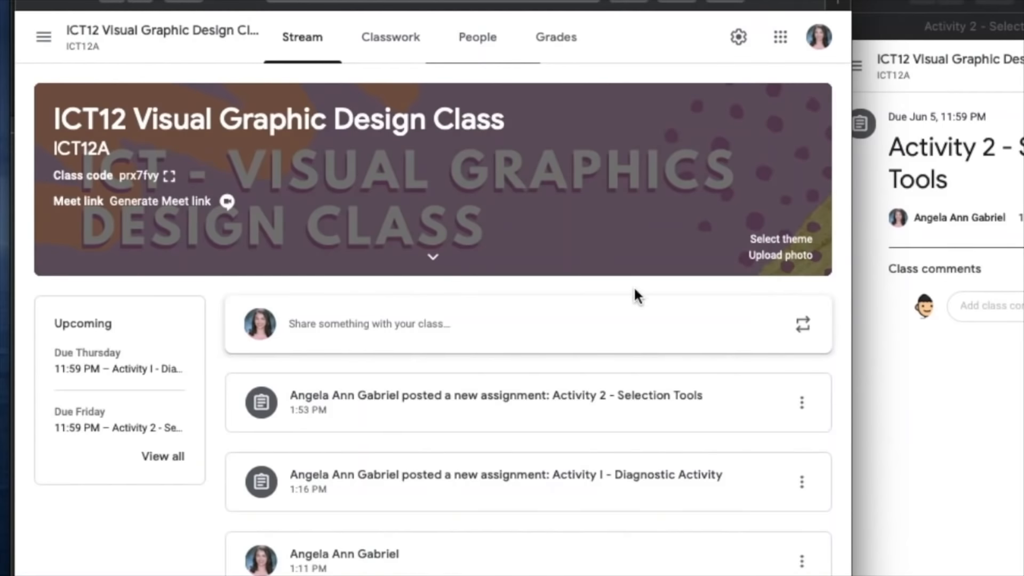
scroll(634, 291, down, 1)
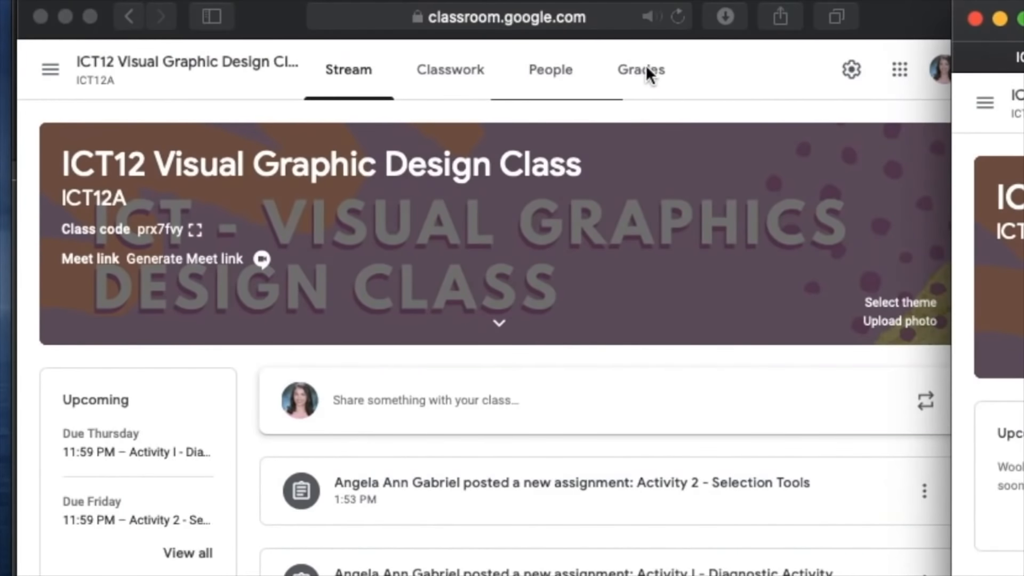
click(647, 74)
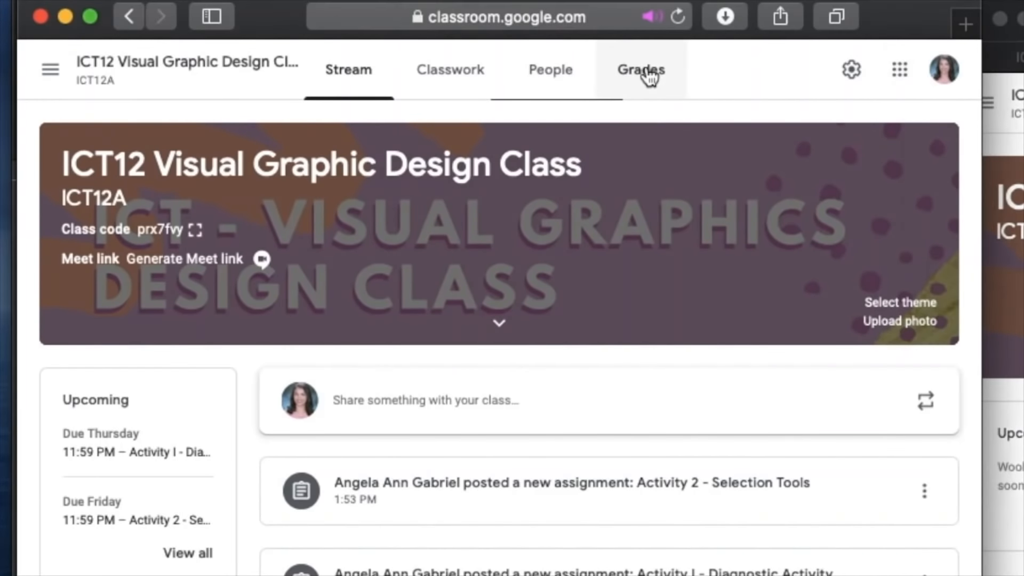
click(646, 72)
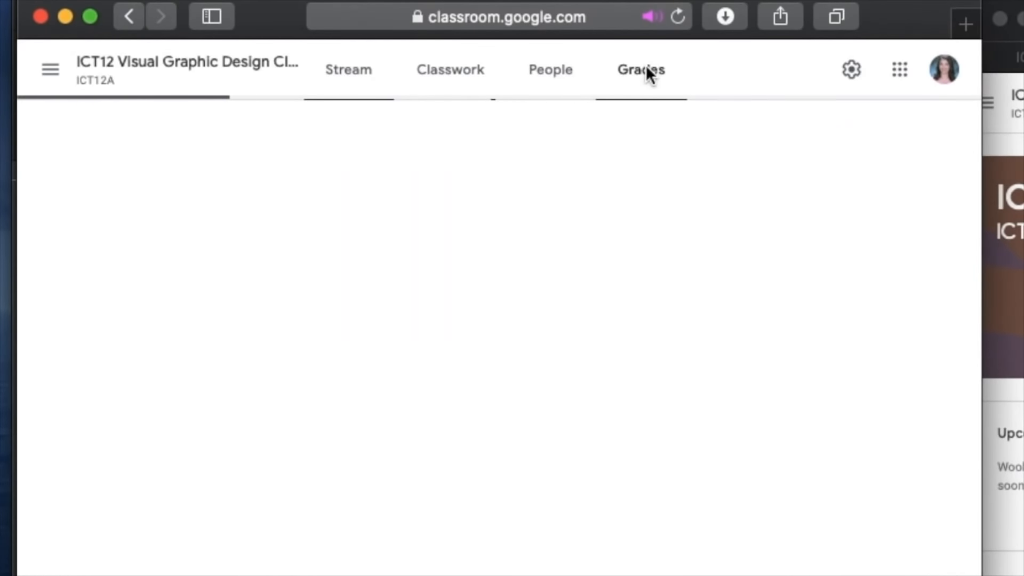